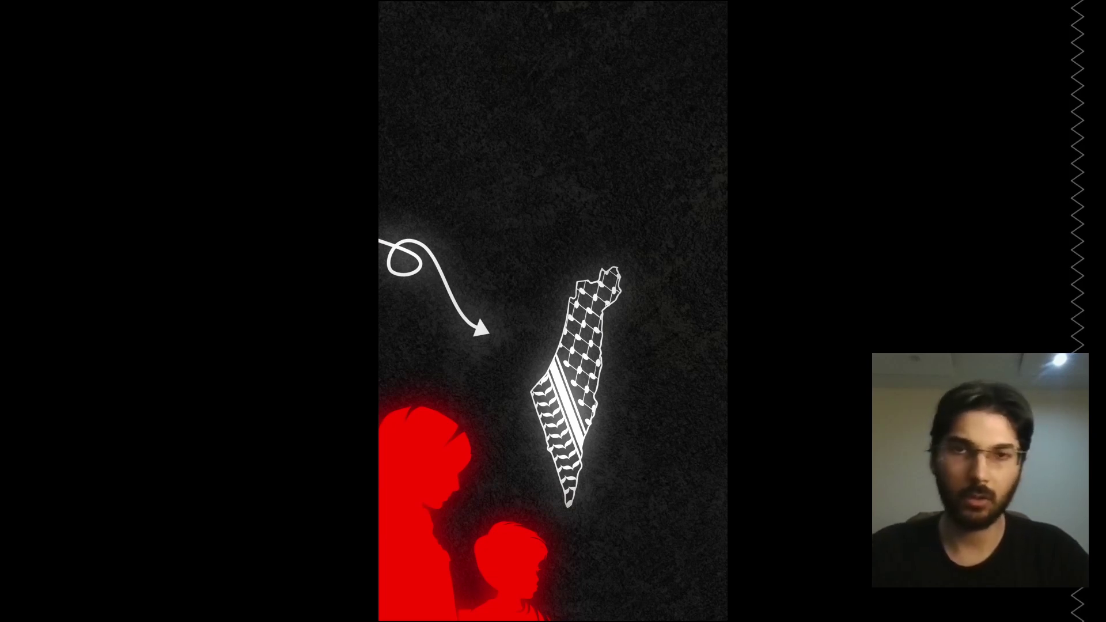
Exit the full-screen cinema viewer of the heart composition to get back to Timeline 1
{"action": "key", "text": "Escape"}
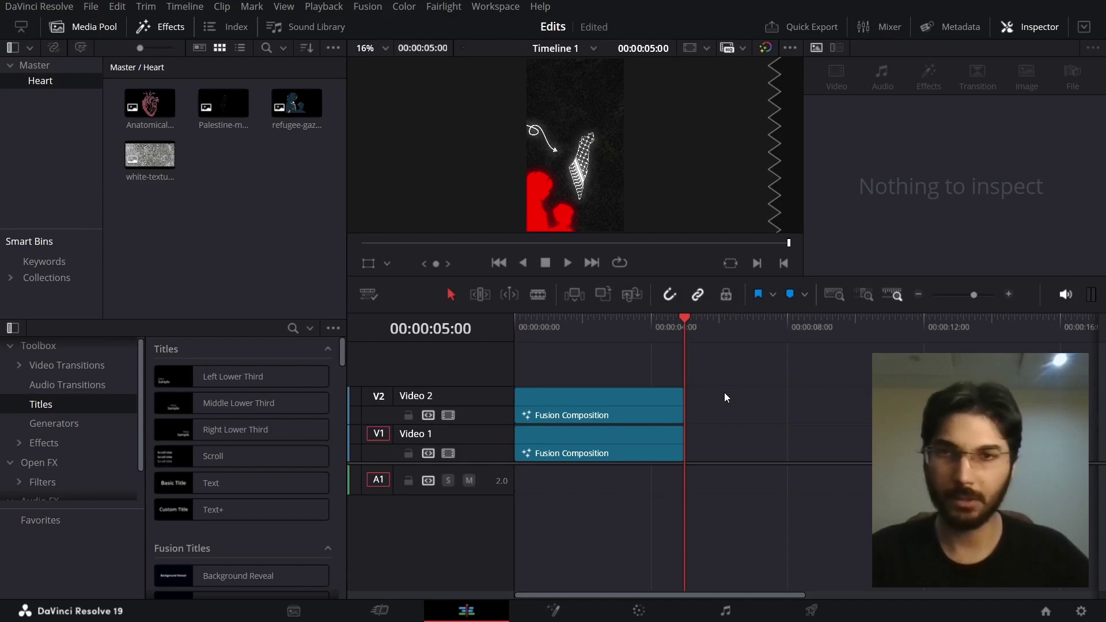
Create Timeline 5 from the Media Pool with custom settings instead of project settings
{"action": "right_click", "coordinate": [277, 239]}
{"action": "mouse_move", "coordinate": [317, 249]}
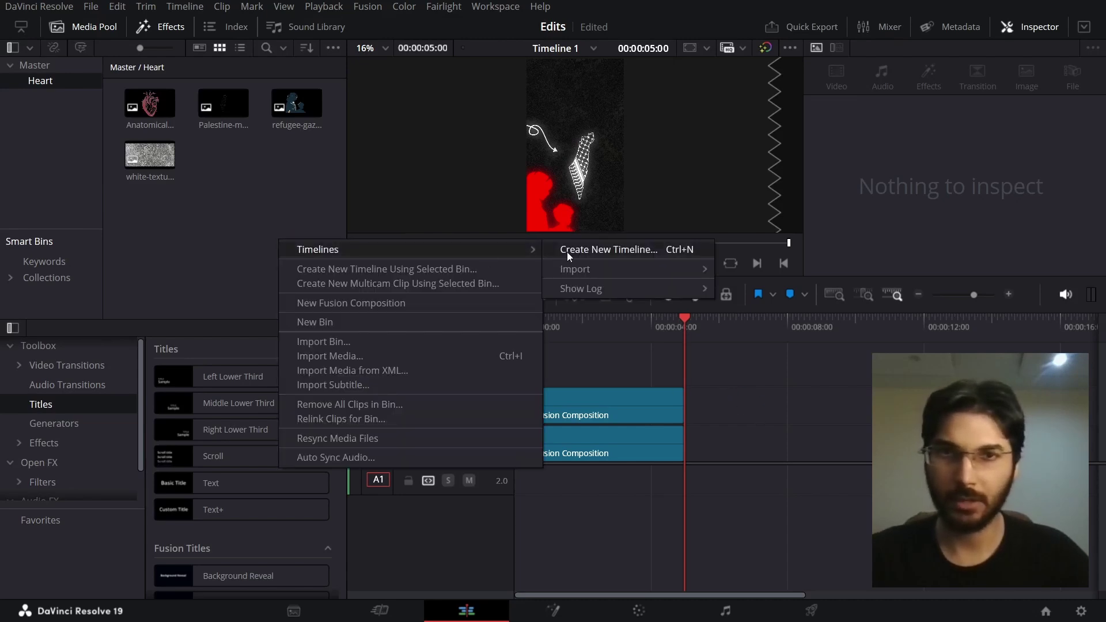
{"action": "left_click", "coordinate": [567, 251]}
{"action": "left_click", "coordinate": [436, 376]}
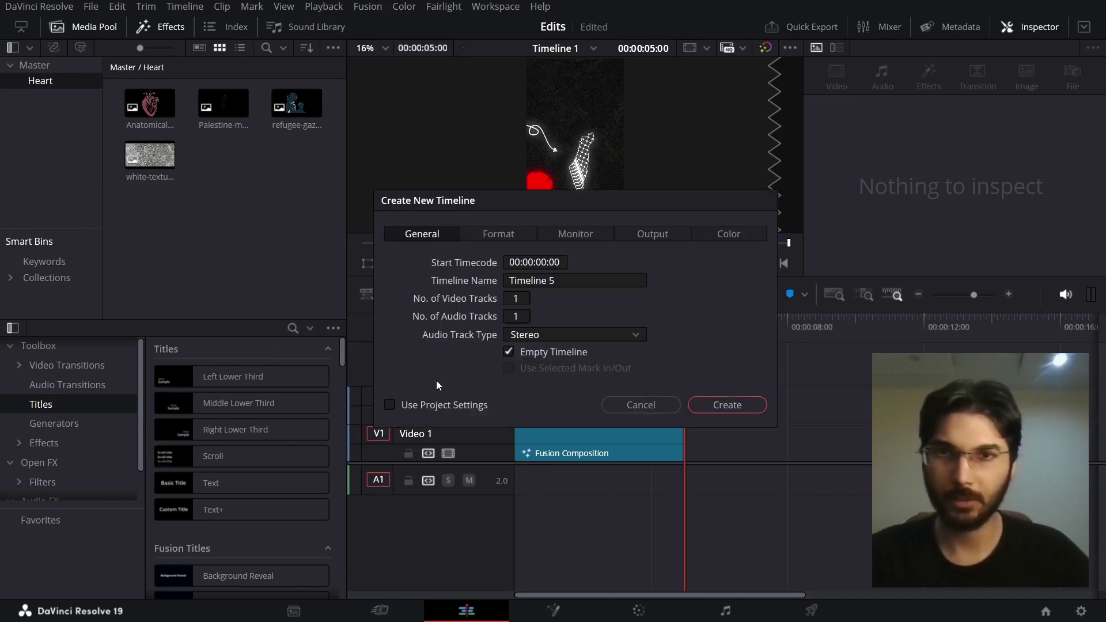
{"action": "left_click", "coordinate": [506, 235]}
{"action": "left_click", "coordinate": [727, 463]}
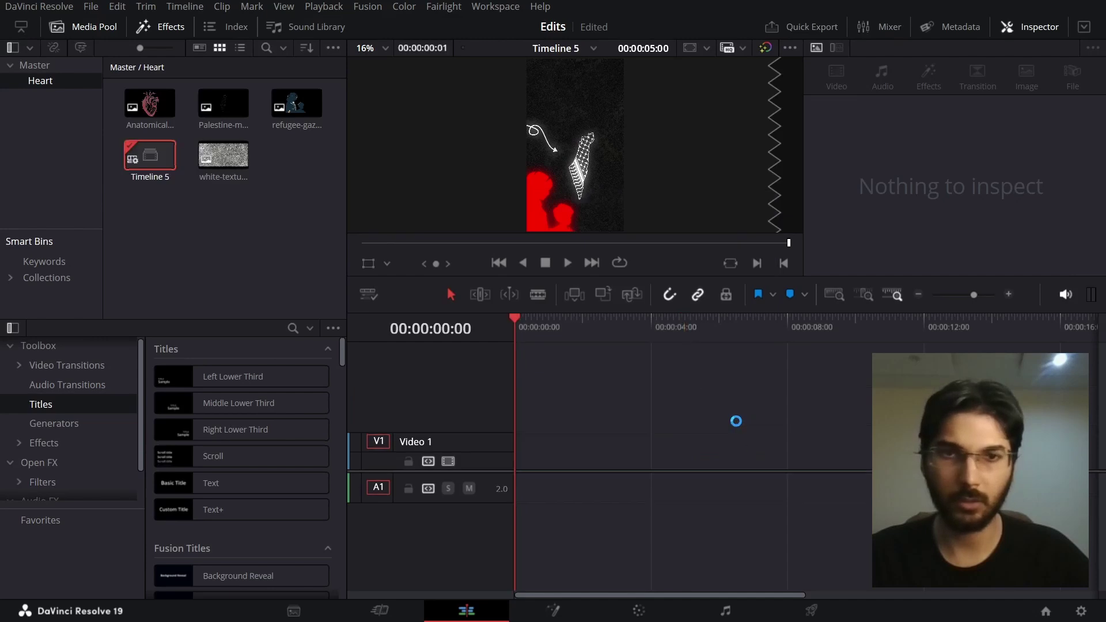
Place a Fusion Composition at the start of Video 1 and open it in the Fusion page
{"action": "left_click", "coordinate": [67, 447]}
{"action": "left_click_drag", "start_coordinate": [221, 412], "coordinate": [524, 457]}
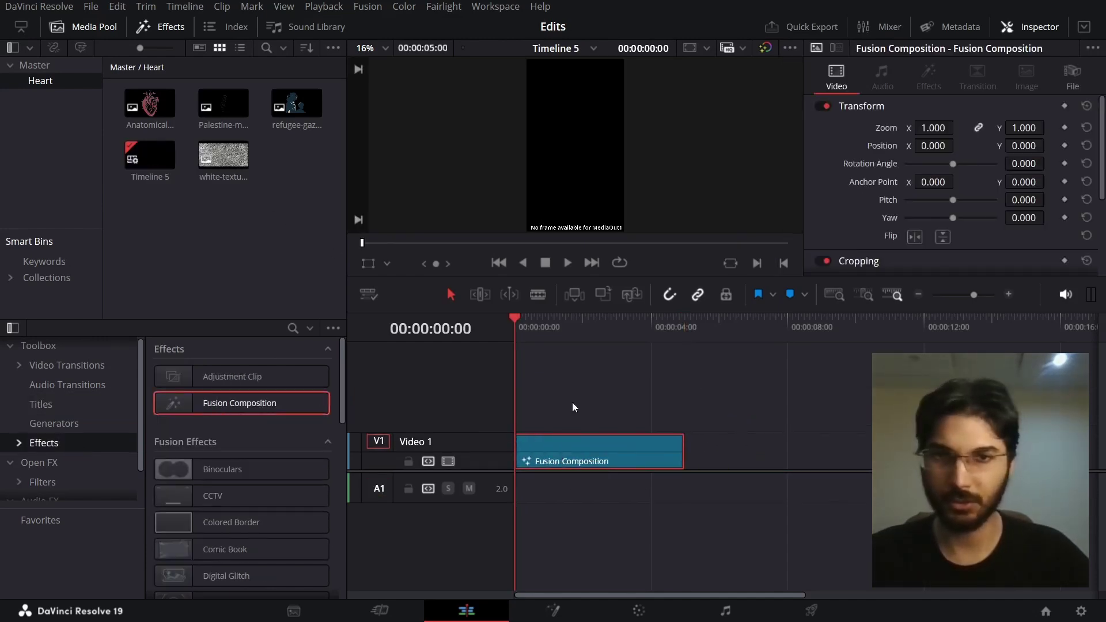
{"action": "right_click", "coordinate": [554, 448]}
{"action": "left_click", "coordinate": [610, 355]}
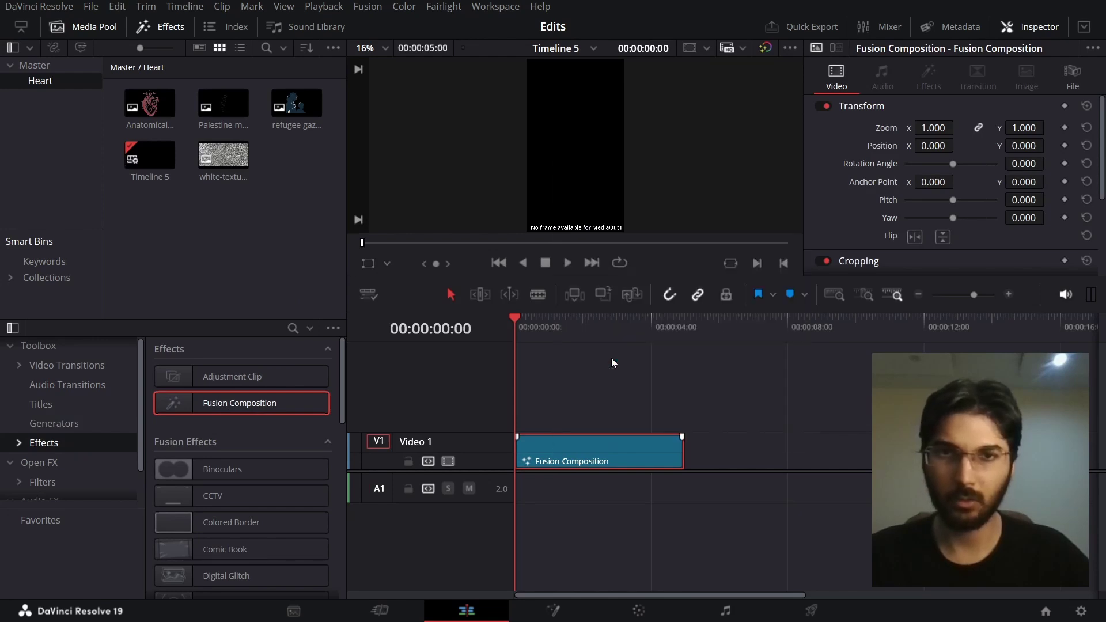
Chain Background1 through Merge1 into MediaOut1 and add white-texture.png as MediaIn1
{"action": "left_click_drag", "start_coordinate": [19, 385], "coordinate": [43, 414]}
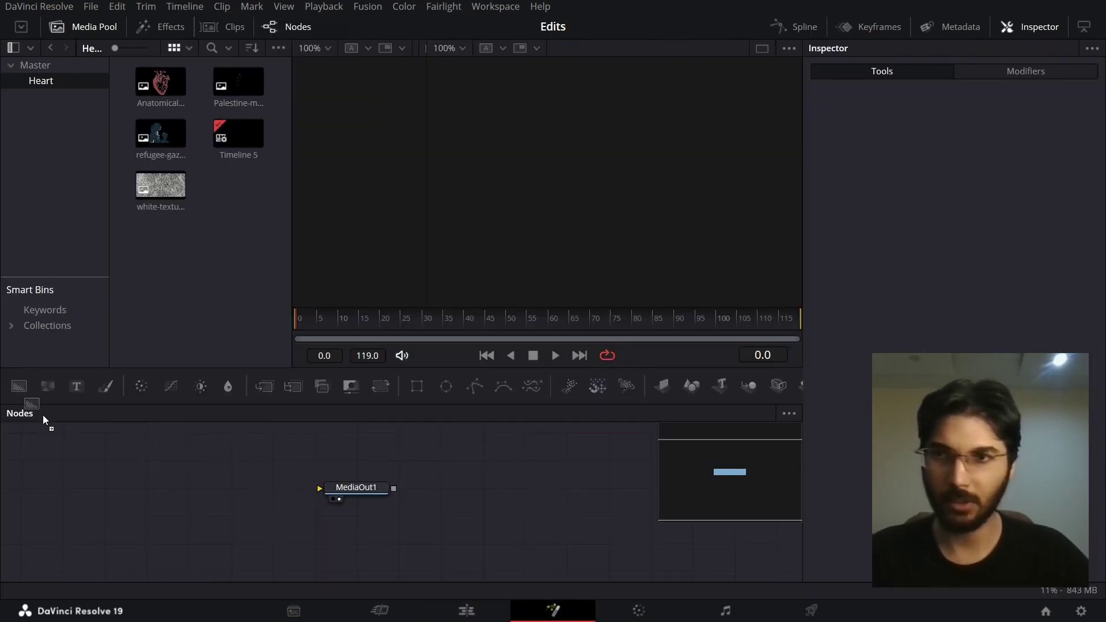
{"action": "left_click_drag", "start_coordinate": [123, 488], "coordinate": [123, 487]}
{"action": "left_click", "coordinate": [267, 386]}
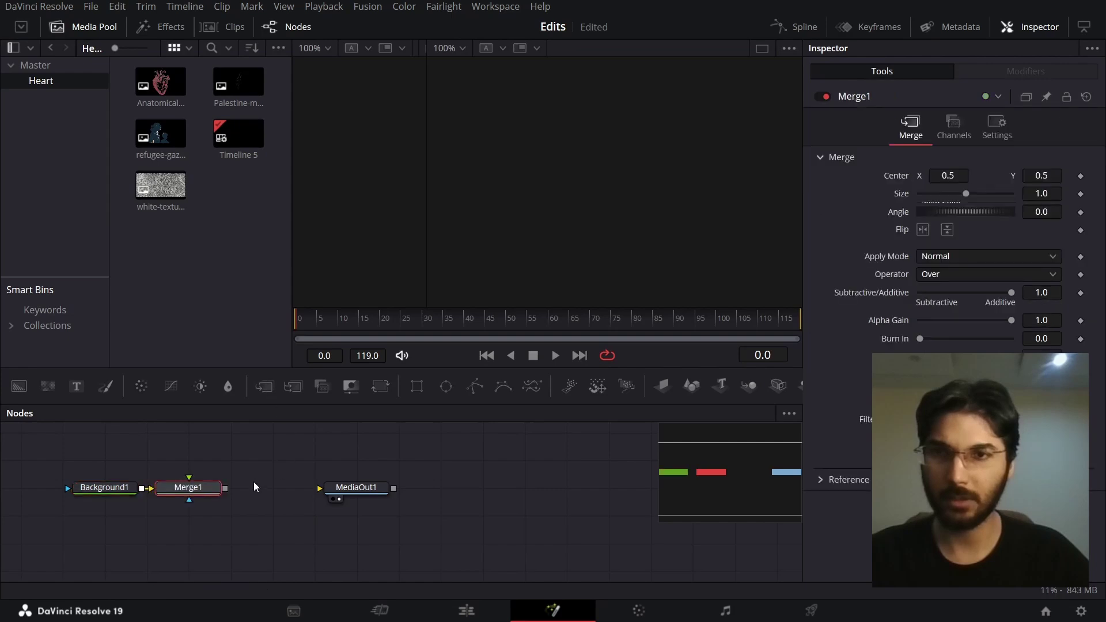
{"action": "left_click_drag", "start_coordinate": [225, 490], "coordinate": [320, 488]}
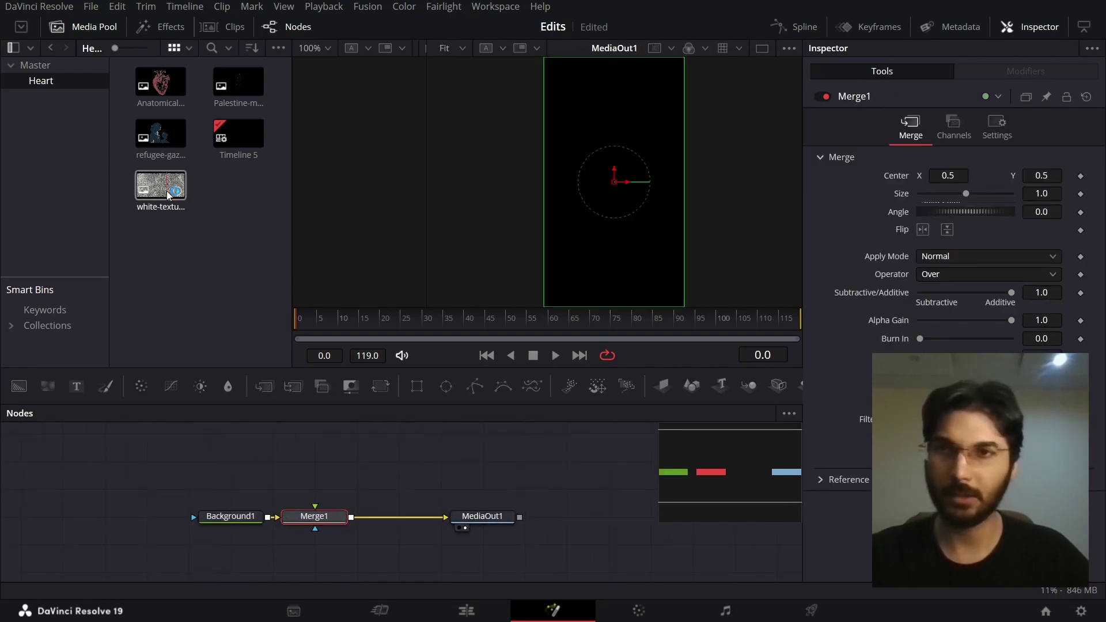
{"action": "left_click_drag", "start_coordinate": [167, 191], "coordinate": [333, 444]}
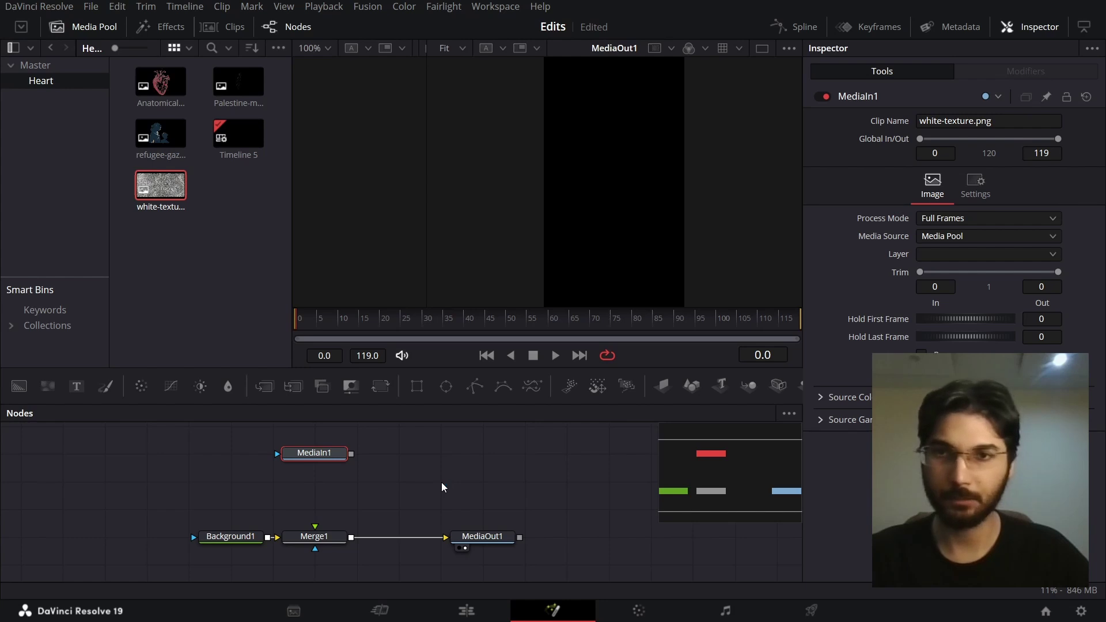
Add Transform1 and StopMotion1 below MediaIn1, feeding StopMotion1 into Merge1
{"action": "left_click", "coordinate": [380, 387]}
{"action": "left_click_drag", "start_coordinate": [406, 457], "coordinate": [325, 484]}
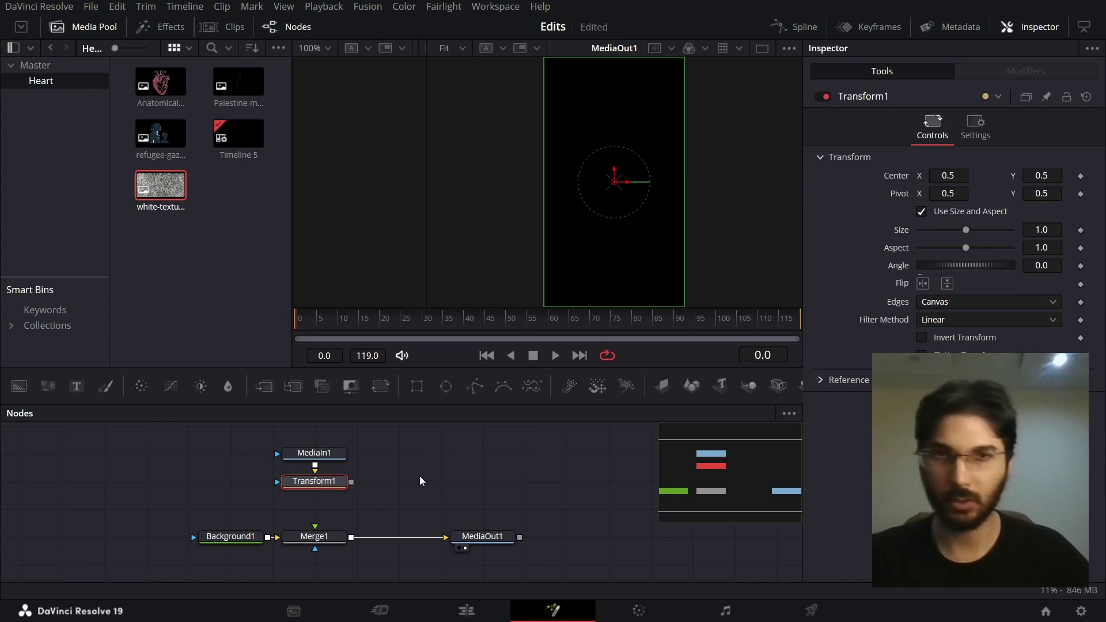
{"action": "key", "text": "shift+space"}
{"action": "type", "text": "s"}
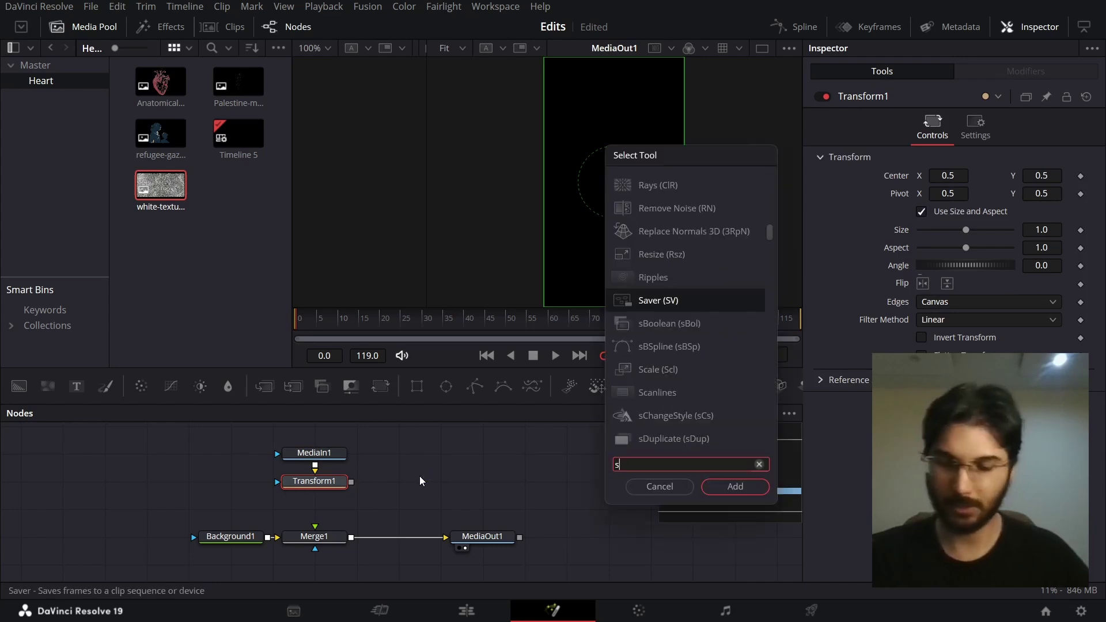
{"action": "type", "text": "top"}
{"action": "key", "text": "Return"}
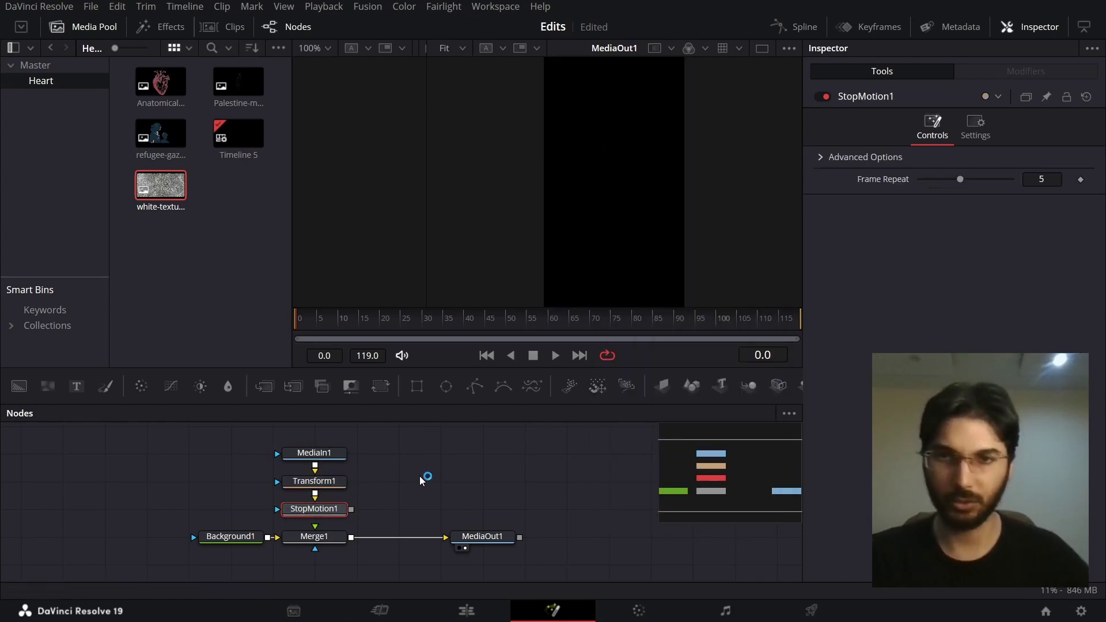
{"action": "left_click_drag", "start_coordinate": [350, 510], "coordinate": [338, 544]}
Set Merge1's angle to 90 and enlarge the texture to size 1.38
{"action": "left_click", "coordinate": [314, 536]}
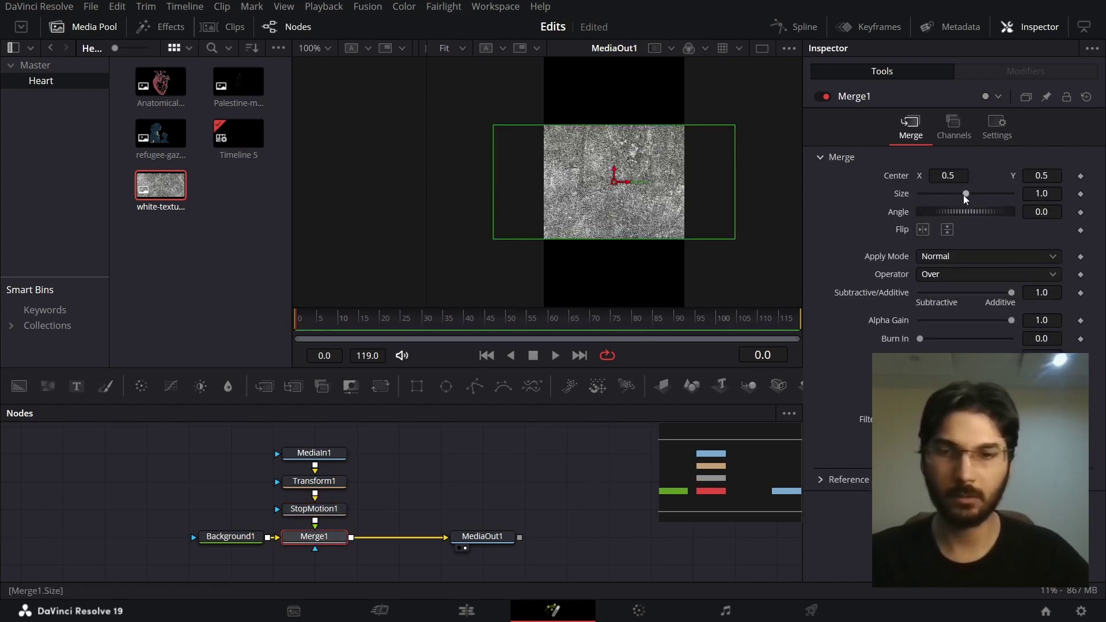
{"action": "left_click", "coordinate": [1055, 209]}
{"action": "type", "text": "90"}
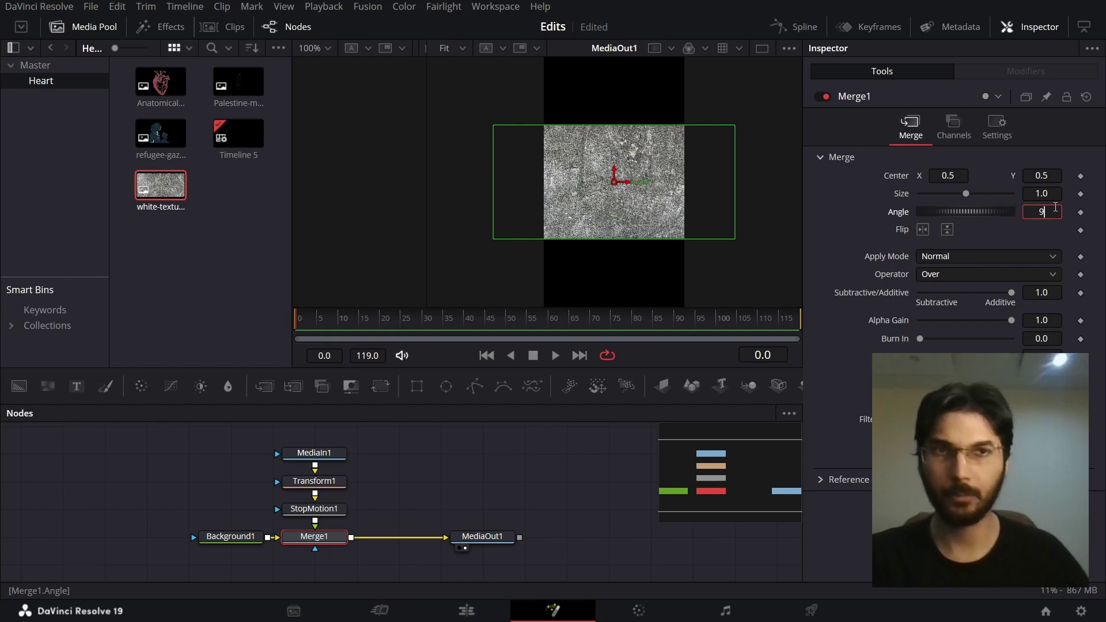
{"action": "key", "text": "Tab"}
{"action": "left_click_drag", "start_coordinate": [966, 192], "coordinate": [970, 195]}
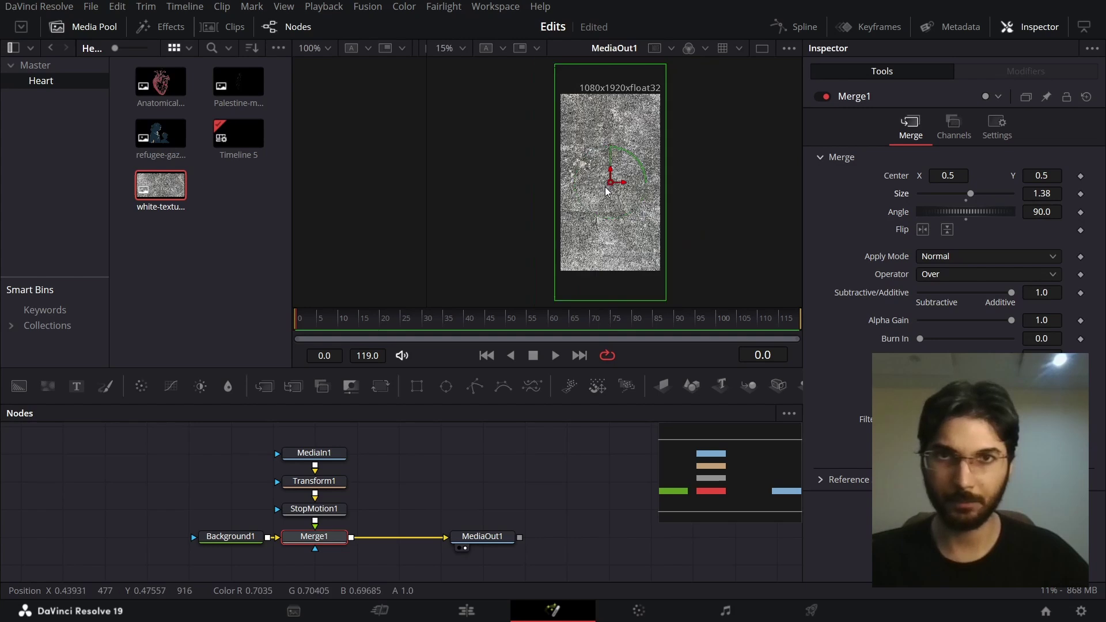
{"action": "left_click", "coordinate": [332, 487]}
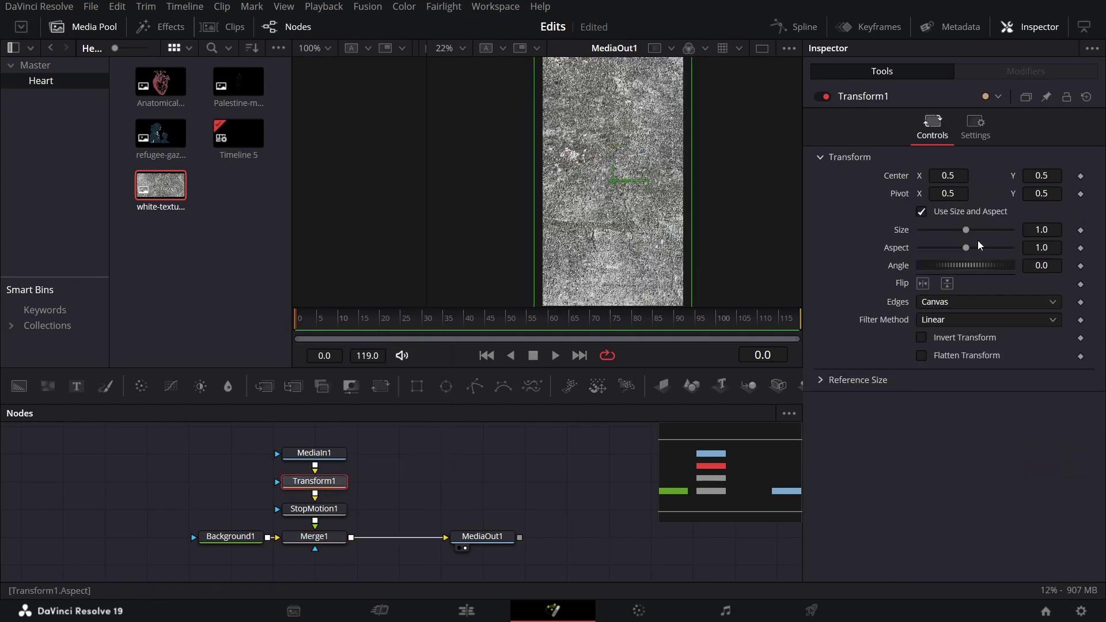
Add Shake modifiers to Transform1's Center and Angle, with edges set to Mirror
{"action": "right_click", "coordinate": [1081, 185]}
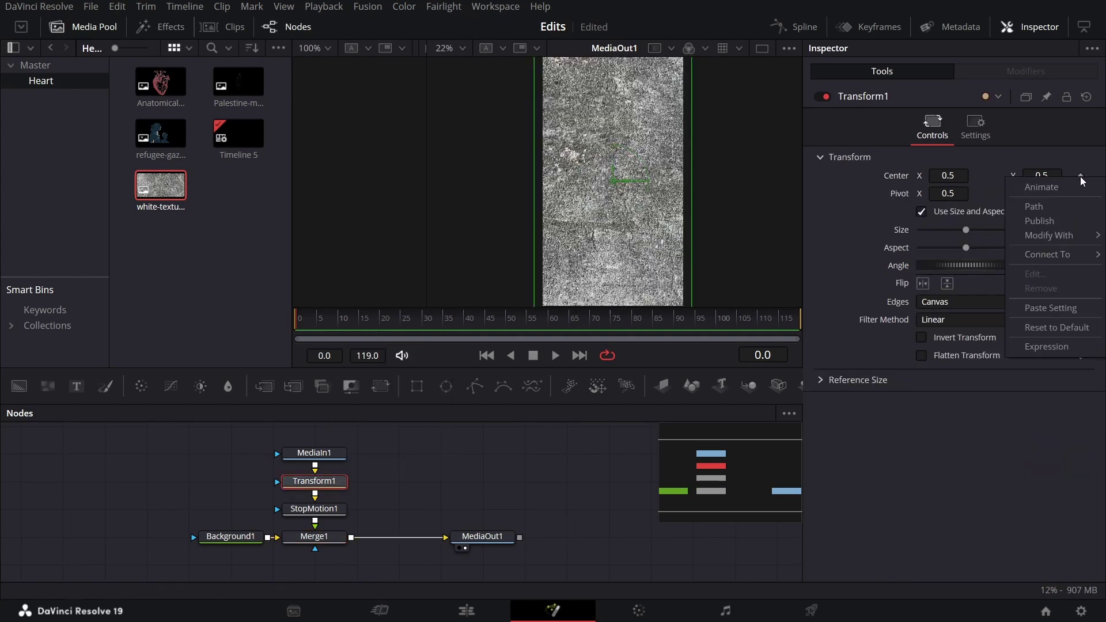
{"action": "mouse_move", "coordinate": [1072, 236]}
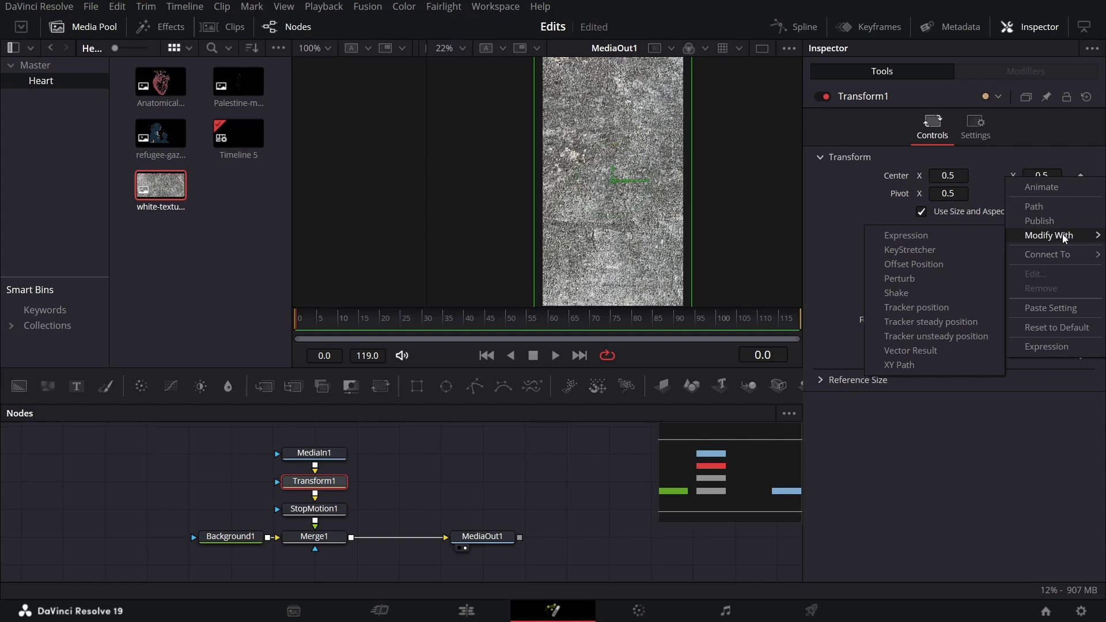
{"action": "left_click", "coordinate": [909, 294]}
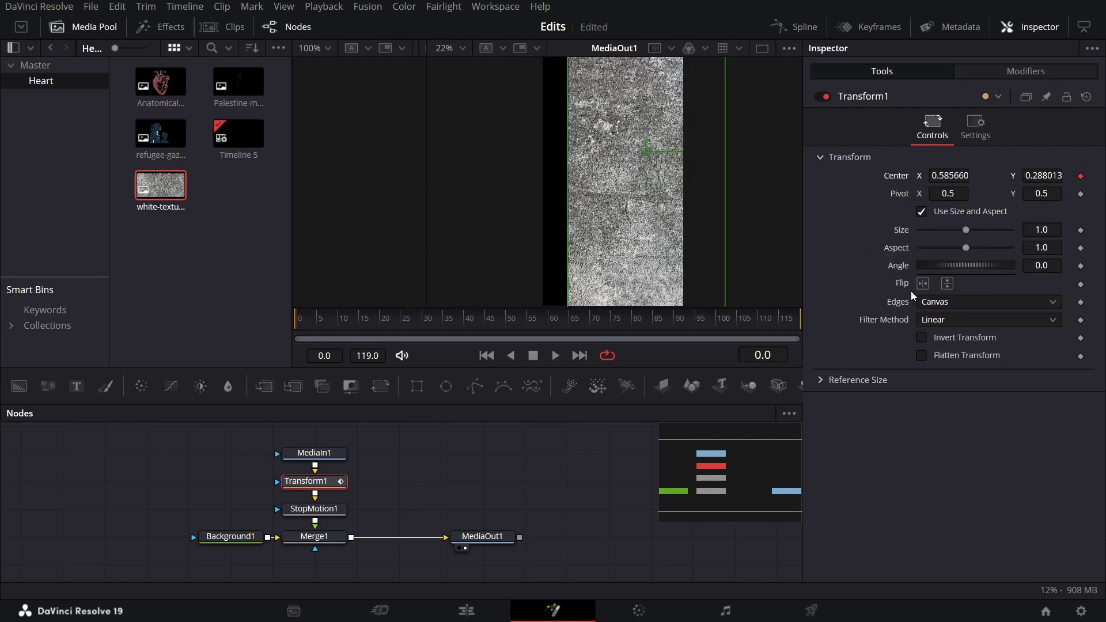
{"action": "right_click", "coordinate": [1081, 269]}
{"action": "mouse_move", "coordinate": [1051, 324]}
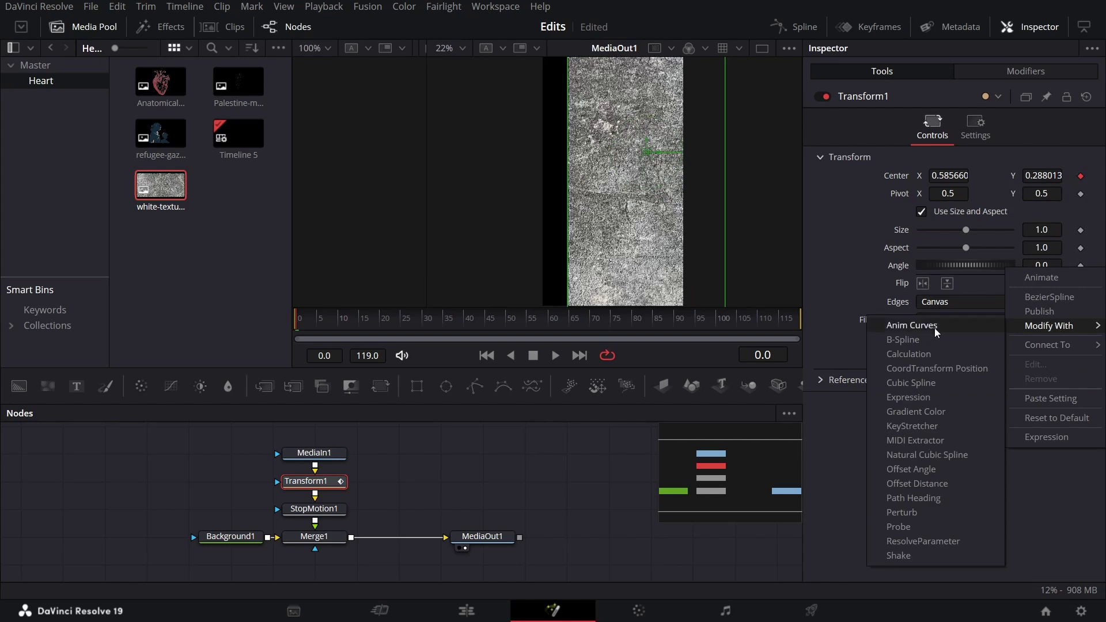
{"action": "left_click", "coordinate": [903, 554]}
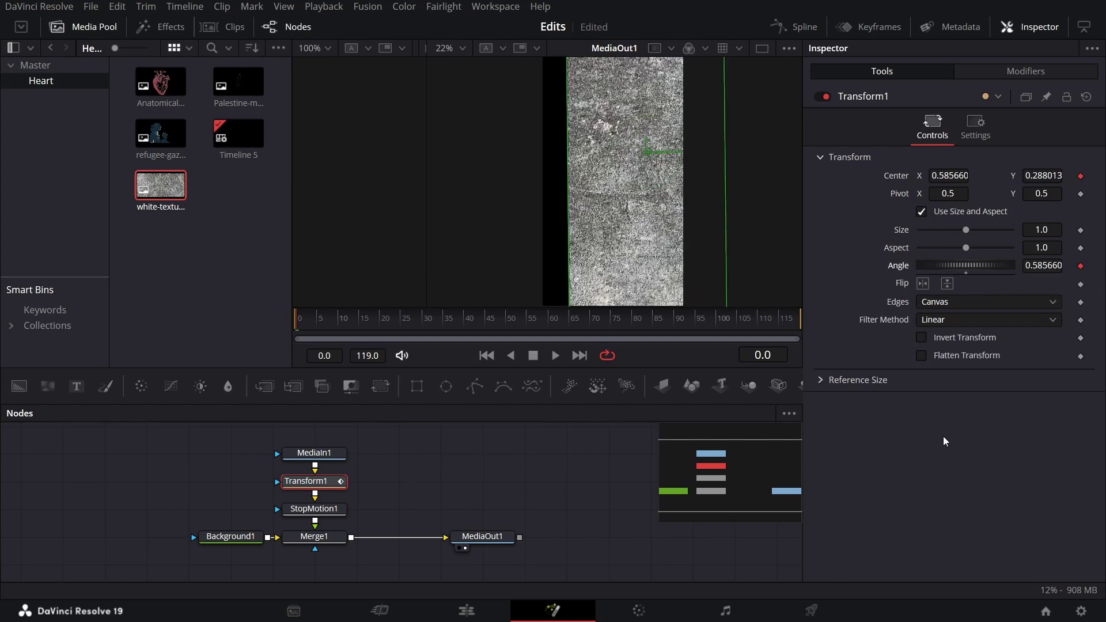
{"action": "left_click", "coordinate": [942, 303]}
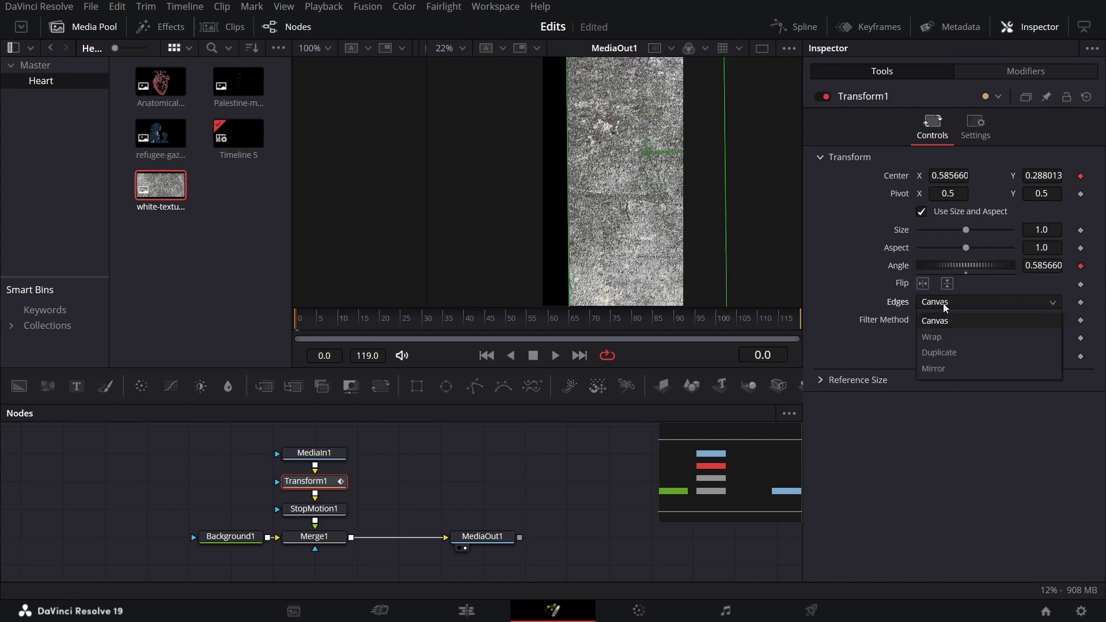
{"action": "left_click", "coordinate": [941, 362]}
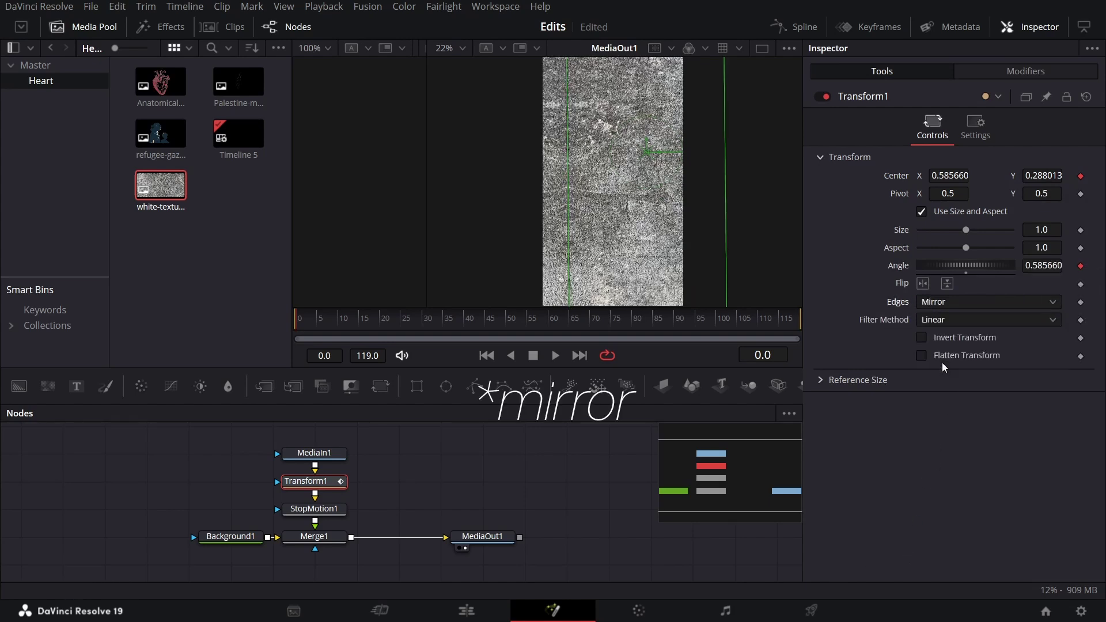
Give the Center shake smoothness 4.0 and a maximum of 360
{"action": "left_click", "coordinate": [1003, 78]}
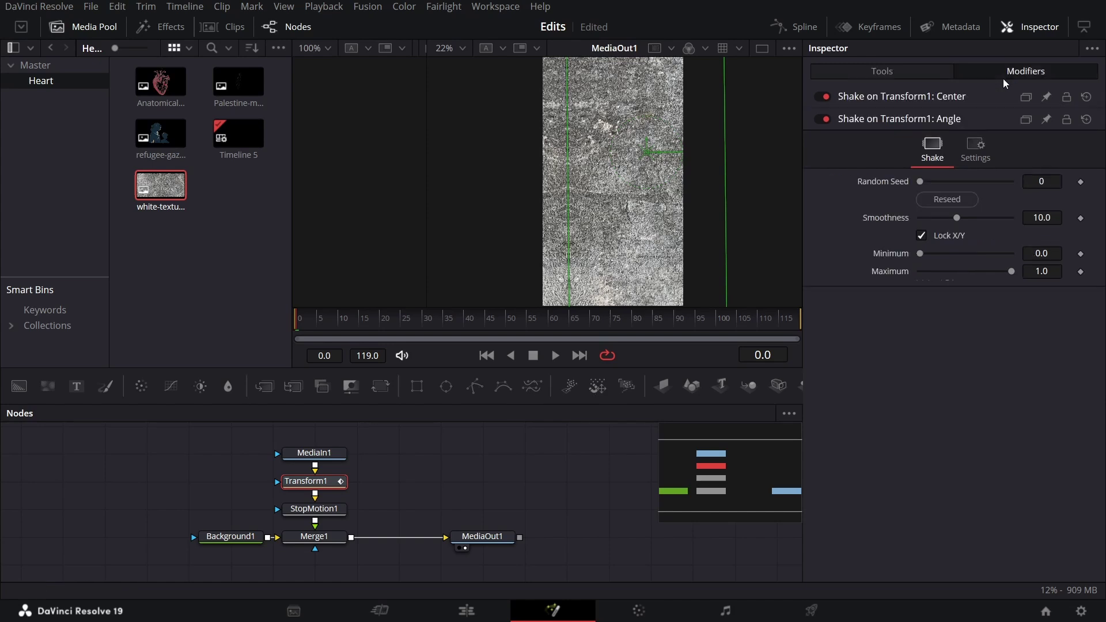
{"action": "left_click", "coordinate": [920, 95]}
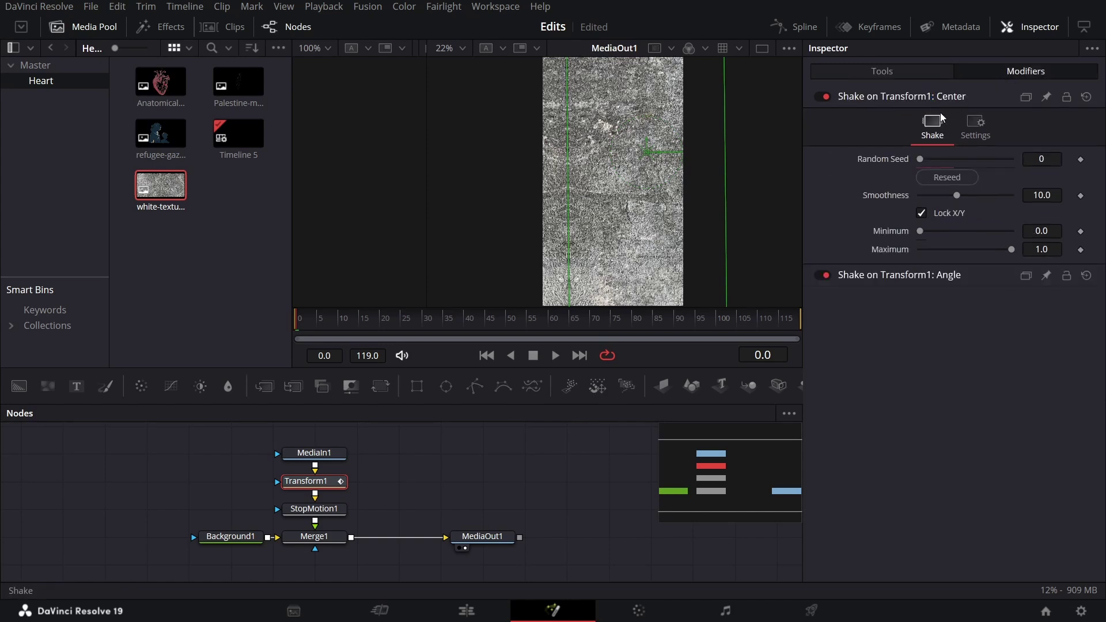
{"action": "left_click", "coordinate": [1055, 194]}
{"action": "type", "text": "4"}
{"action": "key", "text": "Tab"}
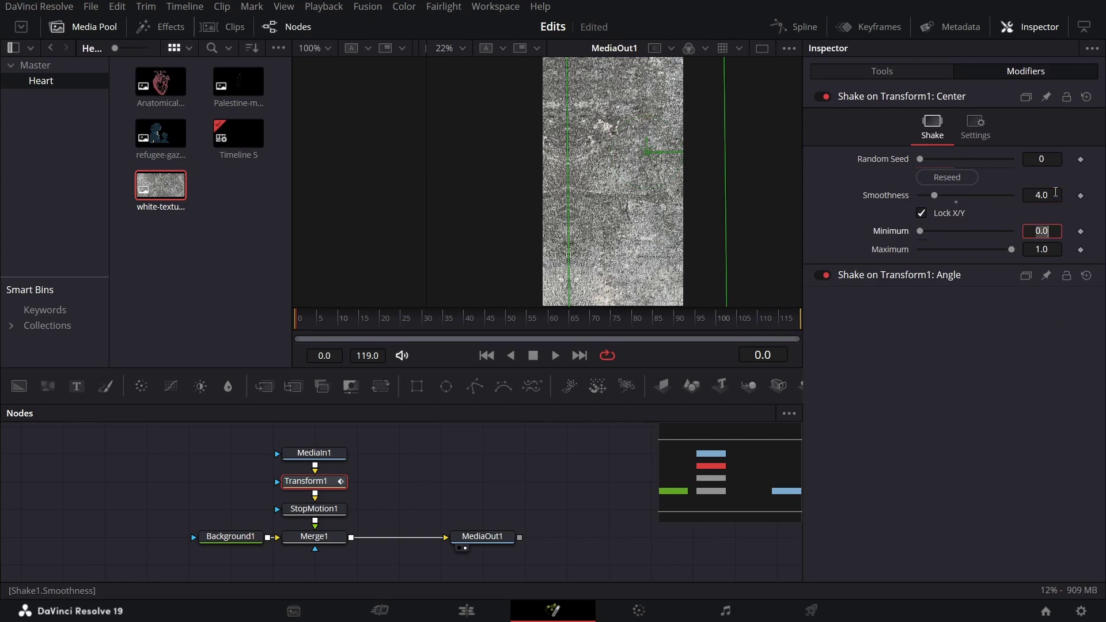
{"action": "key", "text": "Tab"}
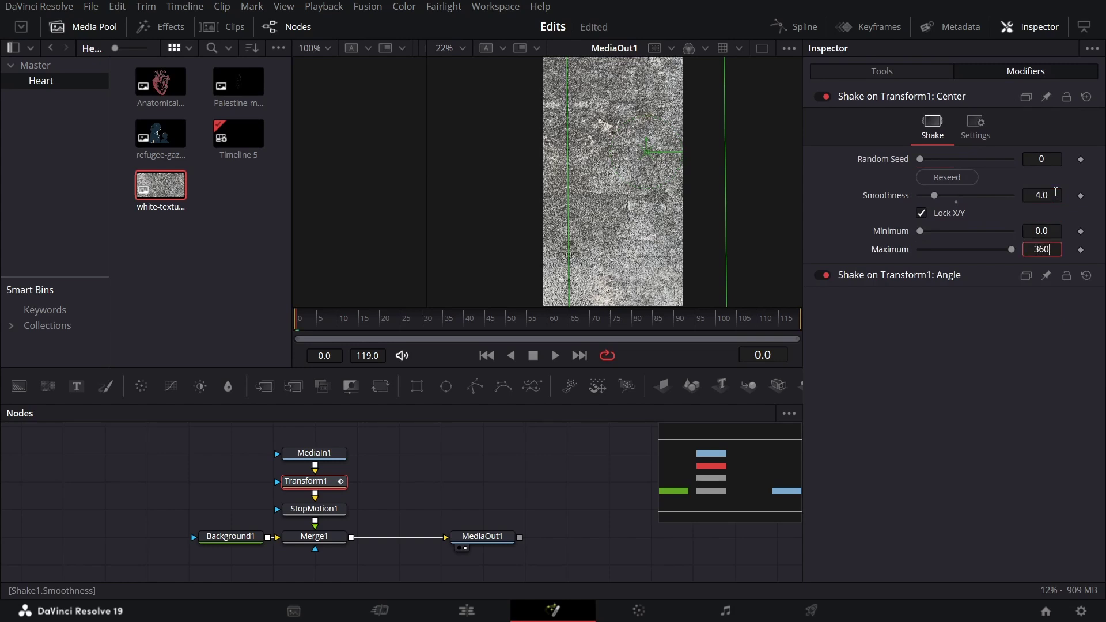
{"action": "key", "text": "Return"}
Set the Angle shake to smoothness 4.0, minimum 0, maximum 360, and preview playback
{"action": "left_click", "coordinate": [864, 278]}
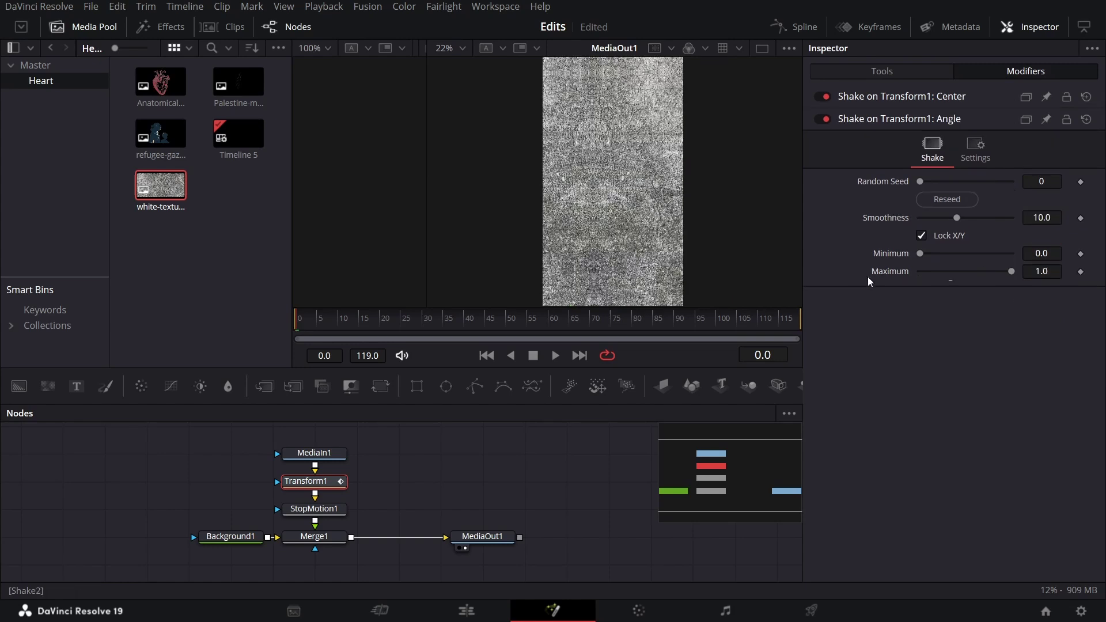
{"action": "left_click", "coordinate": [1039, 222]}
{"action": "type", "text": "4"}
{"action": "key", "text": "Tab"}
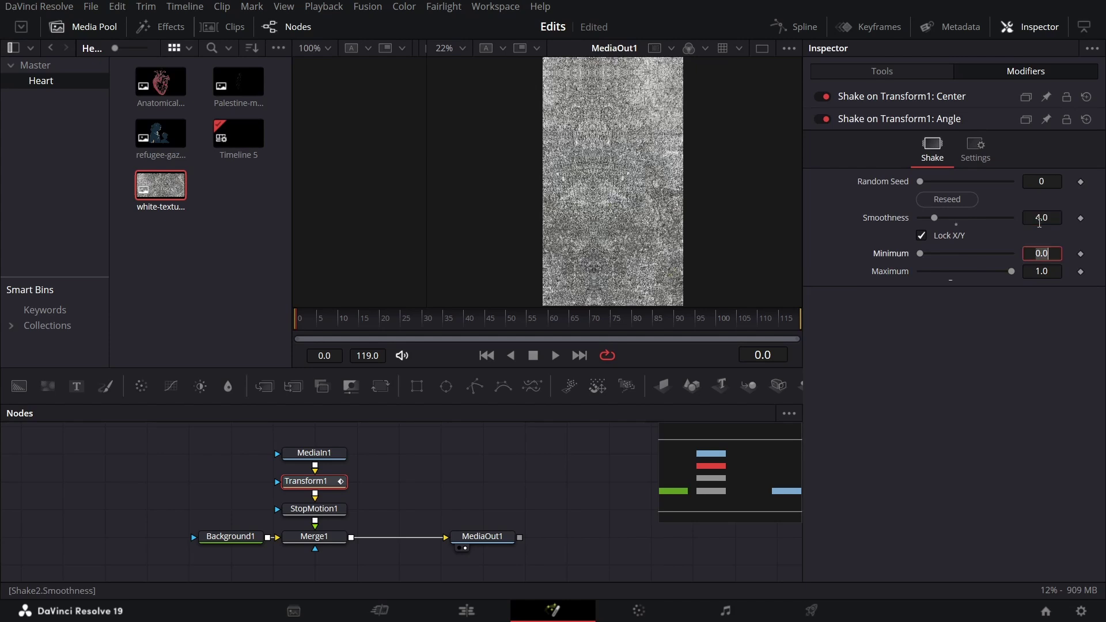
{"action": "key", "text": "Tab"}
{"action": "type", "text": "3"}
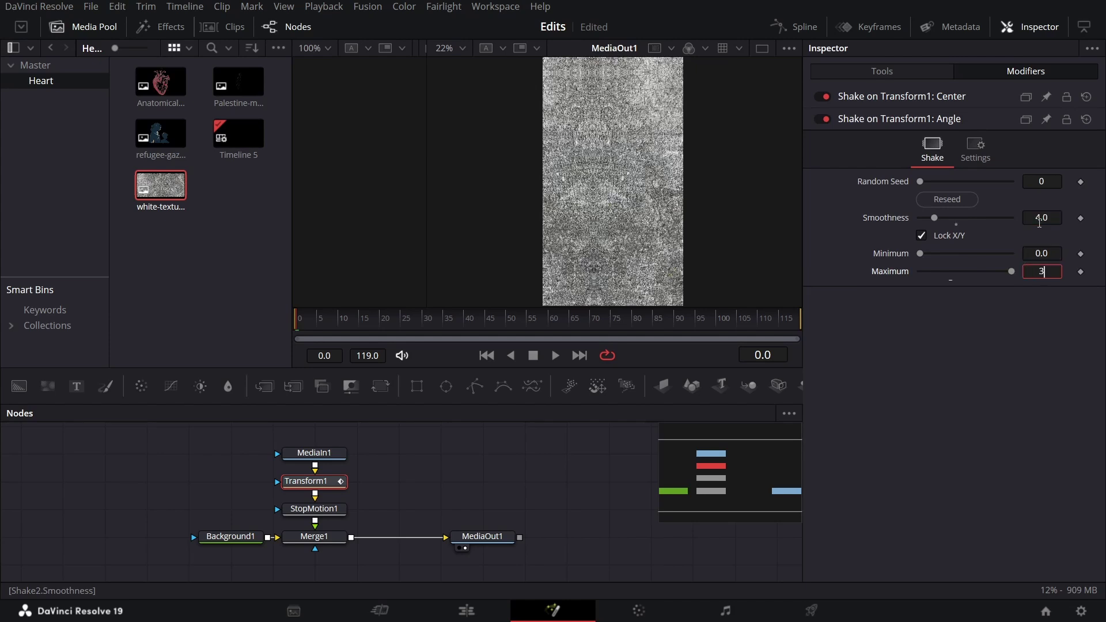
{"action": "type", "text": "60"}
{"action": "left_click", "coordinate": [956, 323]}
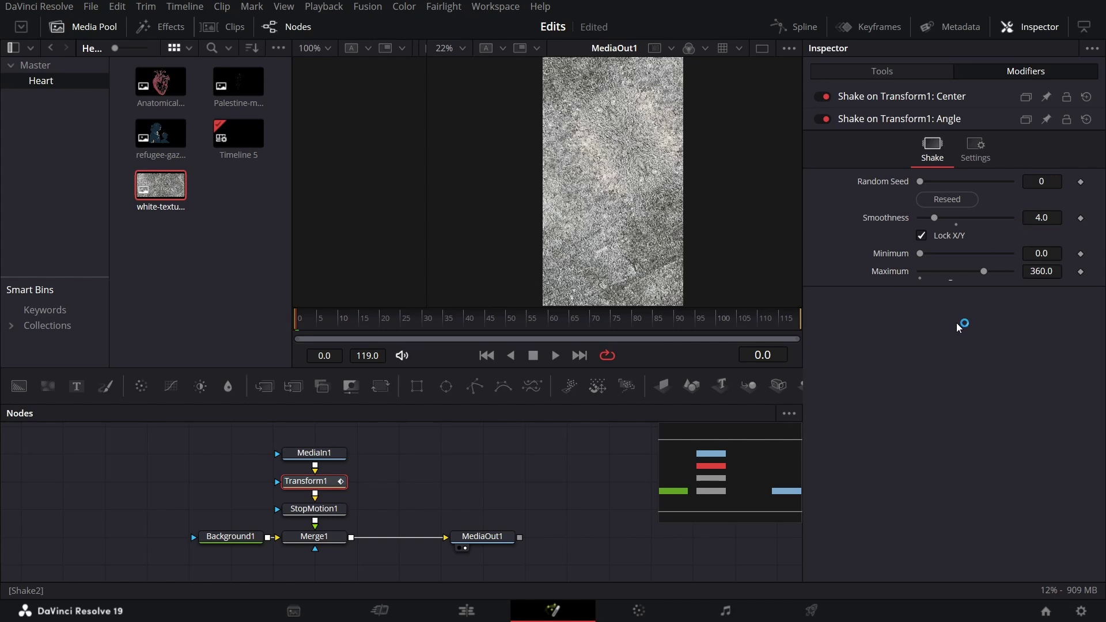
{"action": "key", "text": "space"}
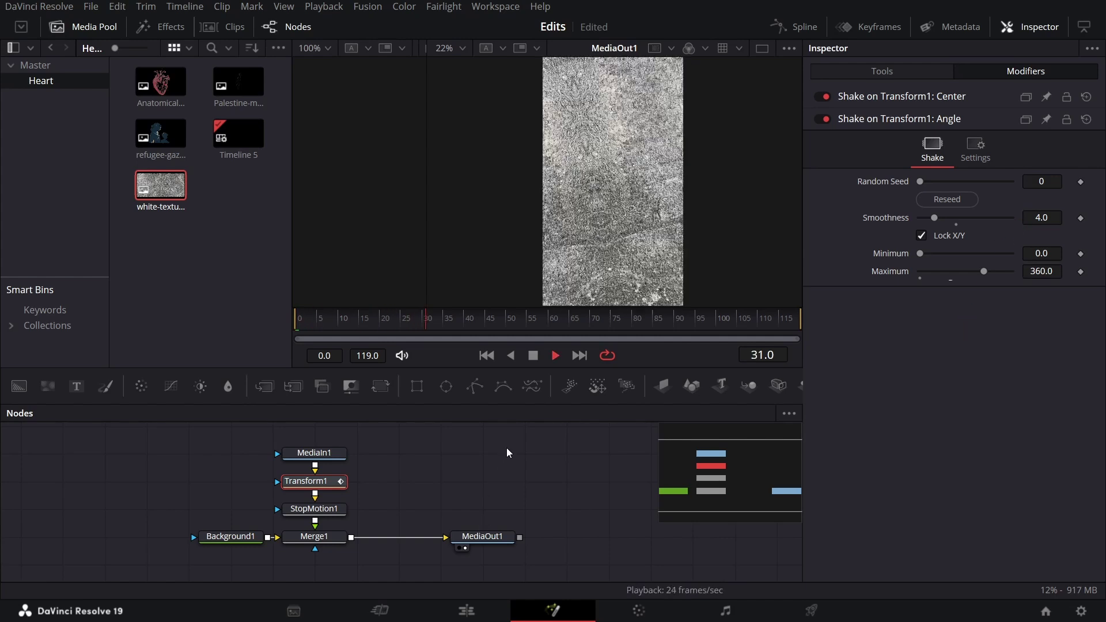
Stop playback and make Background1 dark grey (hex 242424, about 0.142)
{"action": "key", "text": "space"}
{"action": "left_click", "coordinate": [314, 536]}
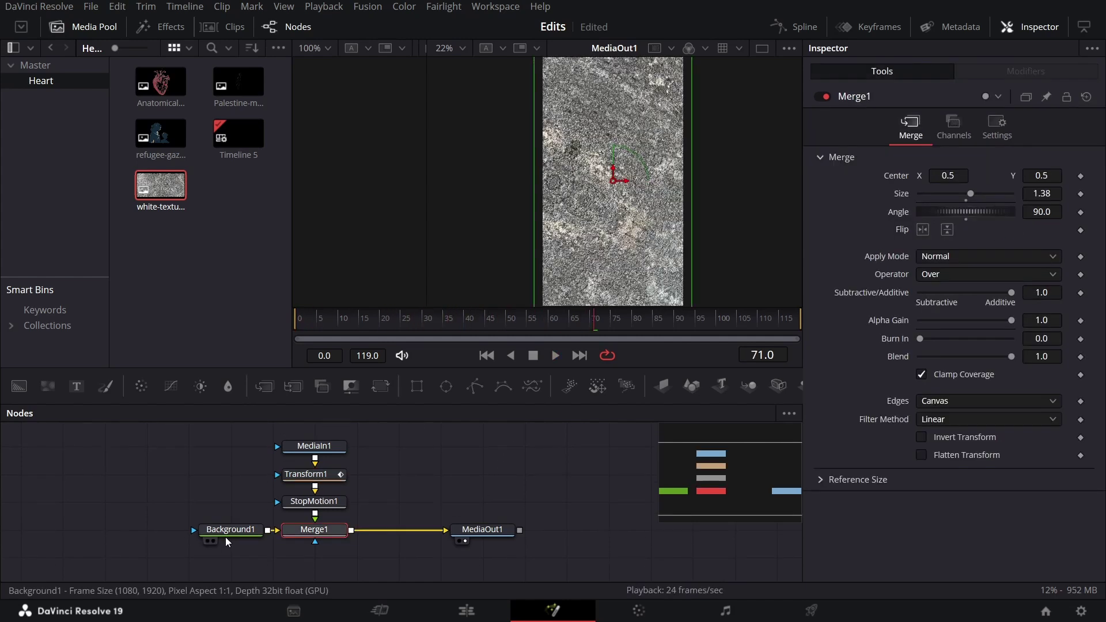
{"action": "left_click", "coordinate": [232, 536]}
{"action": "left_click", "coordinate": [920, 244]}
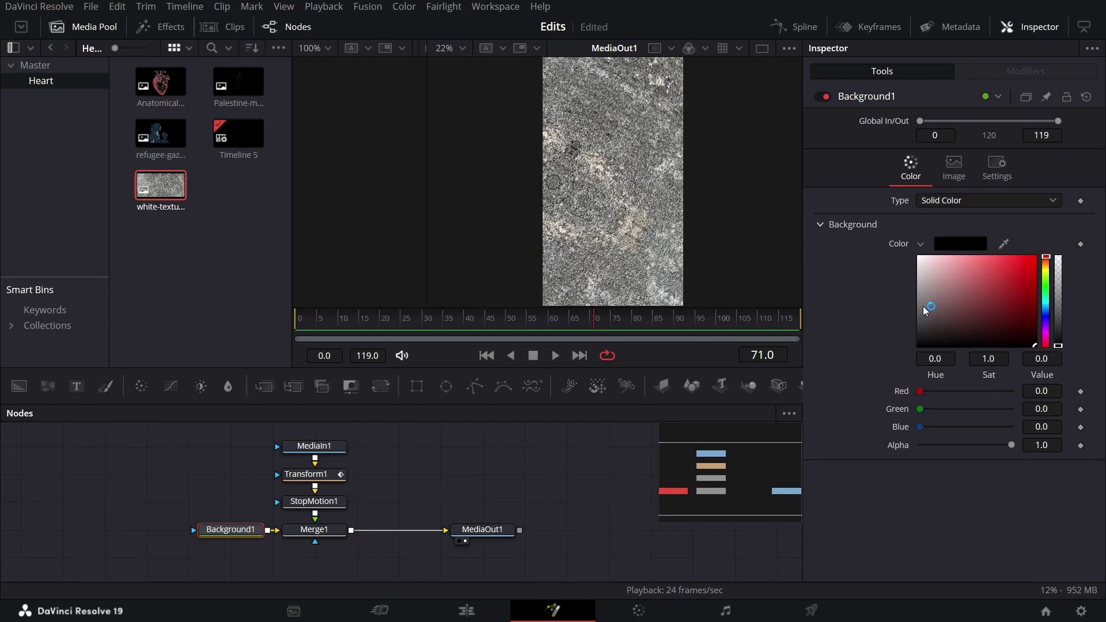
{"action": "left_click_drag", "start_coordinate": [922, 306], "coordinate": [910, 334]}
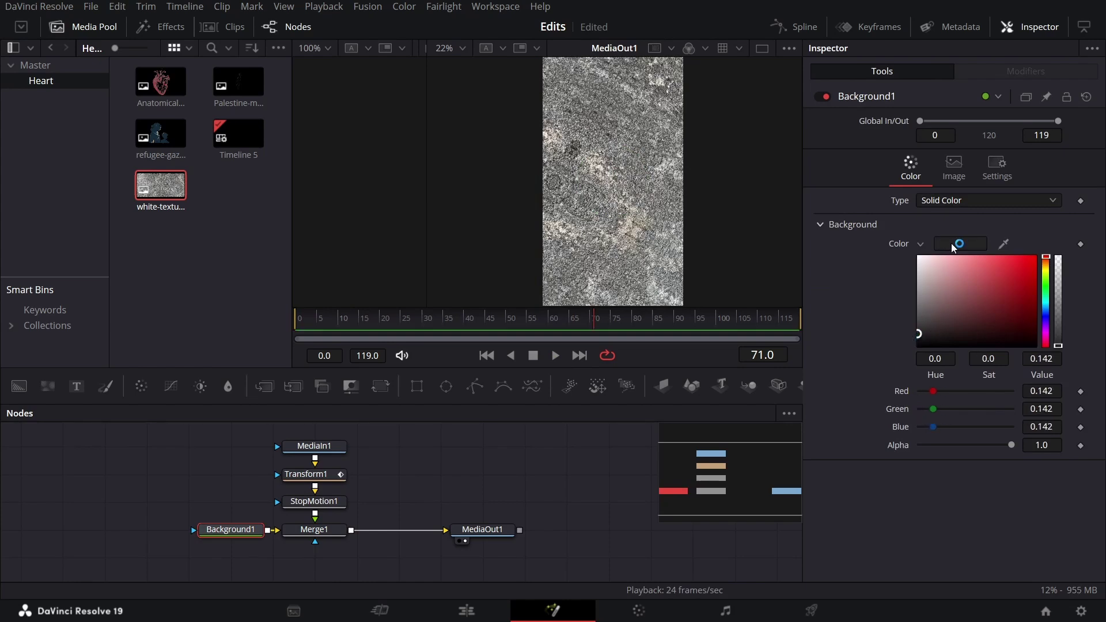
{"action": "left_click", "coordinate": [920, 244]}
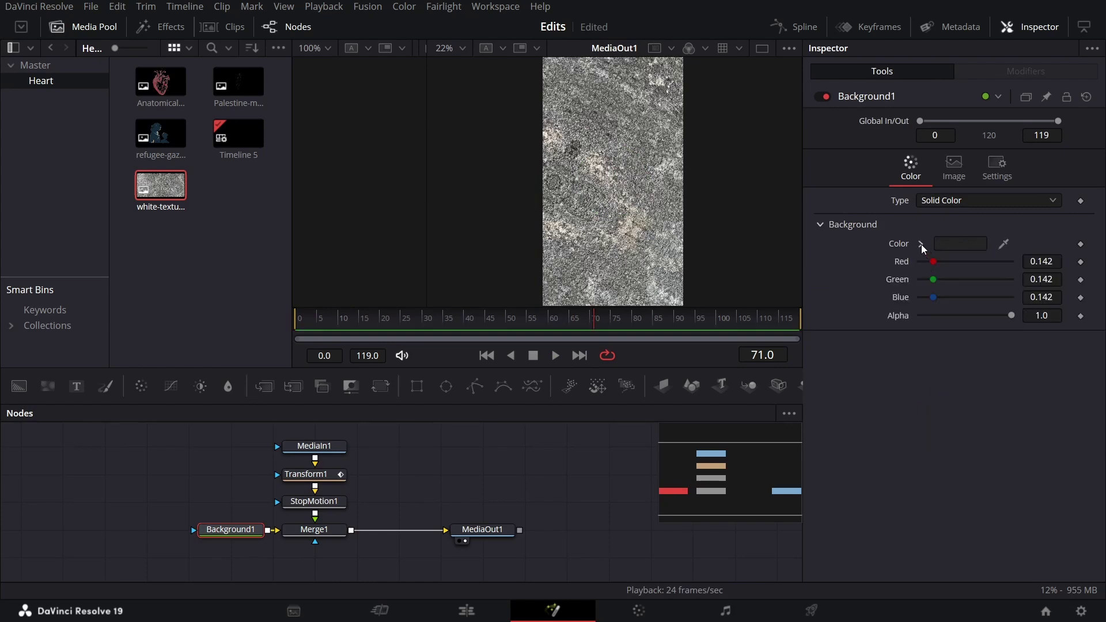
{"action": "left_click", "coordinate": [921, 244]}
{"action": "left_click", "coordinate": [960, 244]}
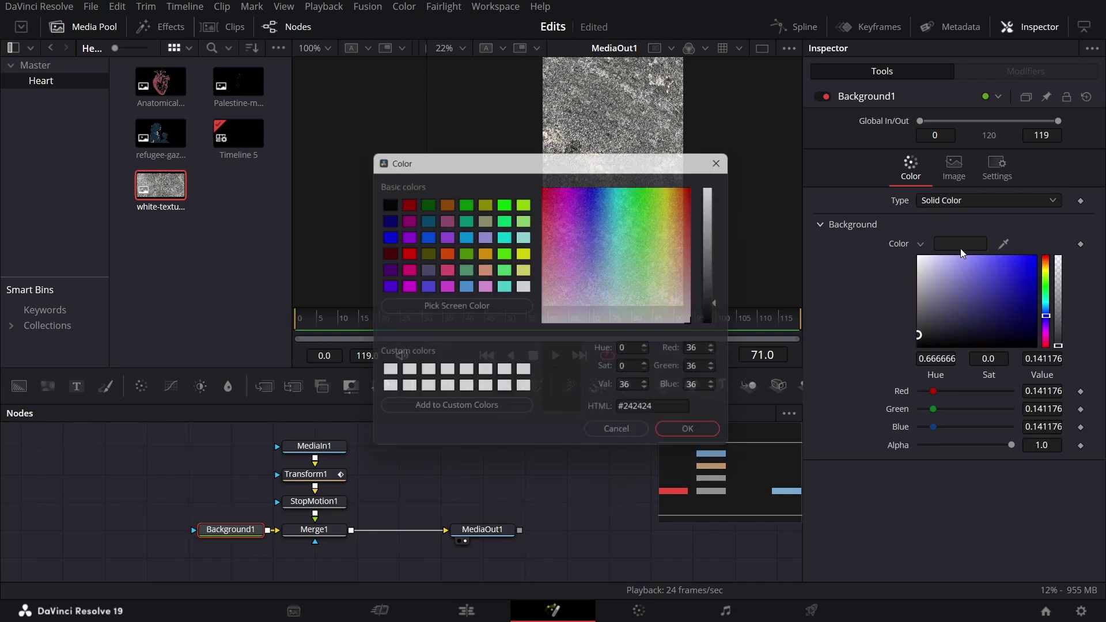
{"action": "double_click", "coordinate": [661, 414]}
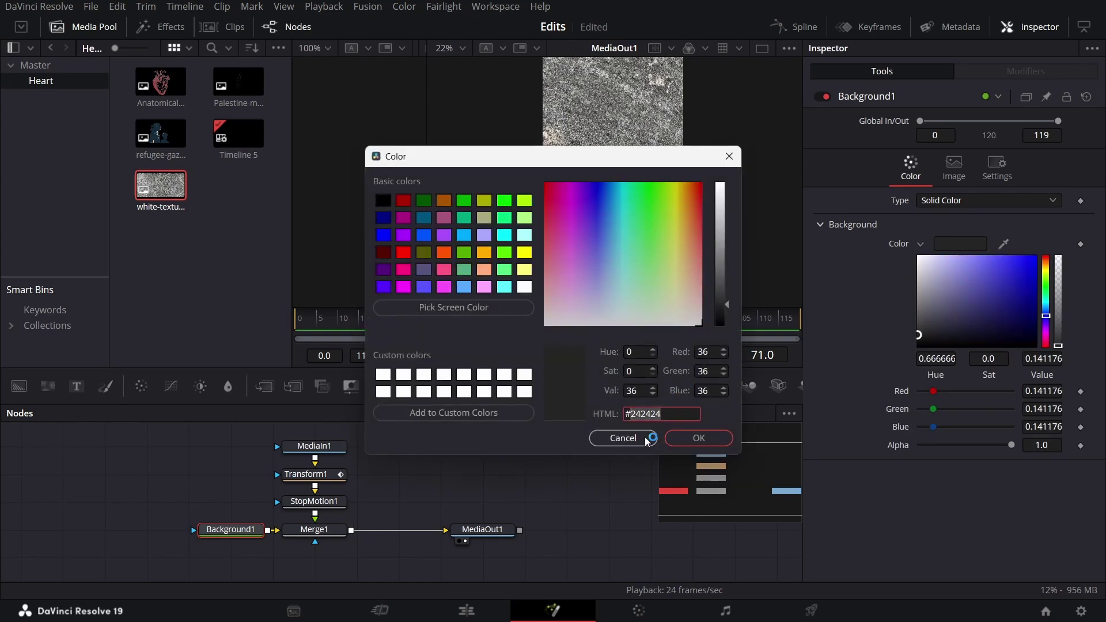
{"action": "left_click", "coordinate": [621, 438]}
Change Merge1's apply mode to Multiply, after trying Darken, and play back the result
{"action": "left_click", "coordinate": [340, 528]}
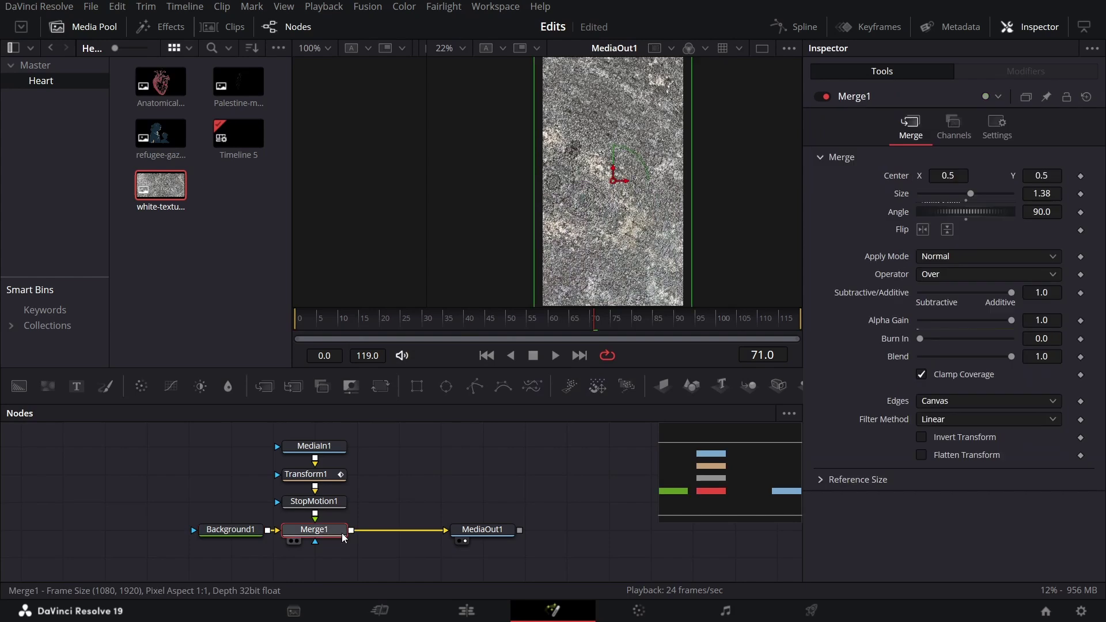
{"action": "left_click", "coordinate": [938, 256]}
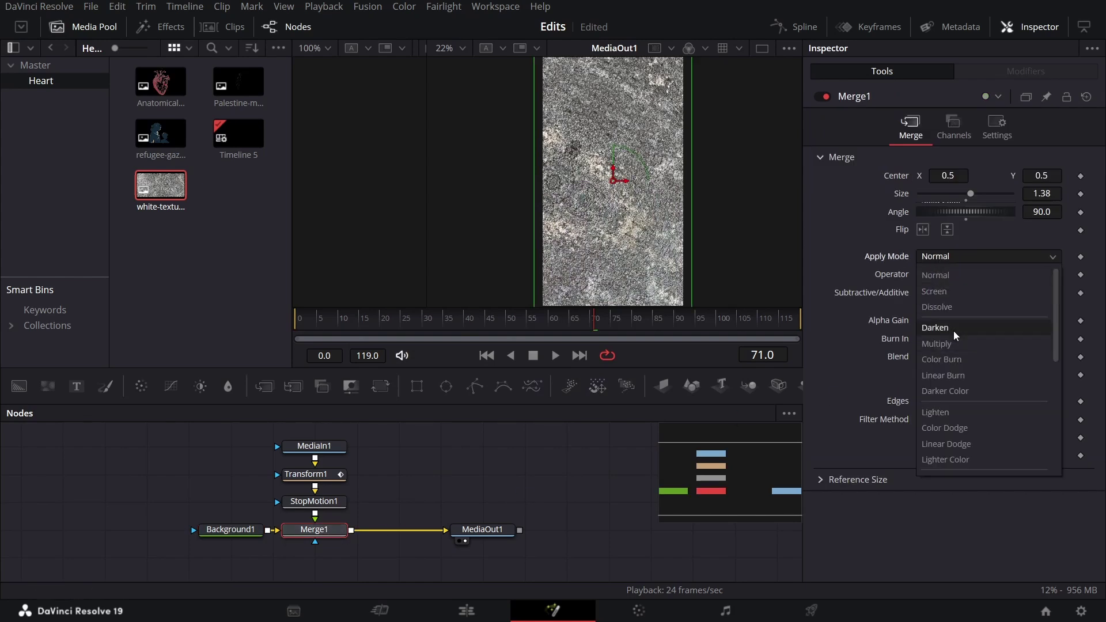
{"action": "left_click", "coordinate": [952, 329]}
{"action": "left_click", "coordinate": [935, 261]}
{"action": "left_click", "coordinate": [948, 339]}
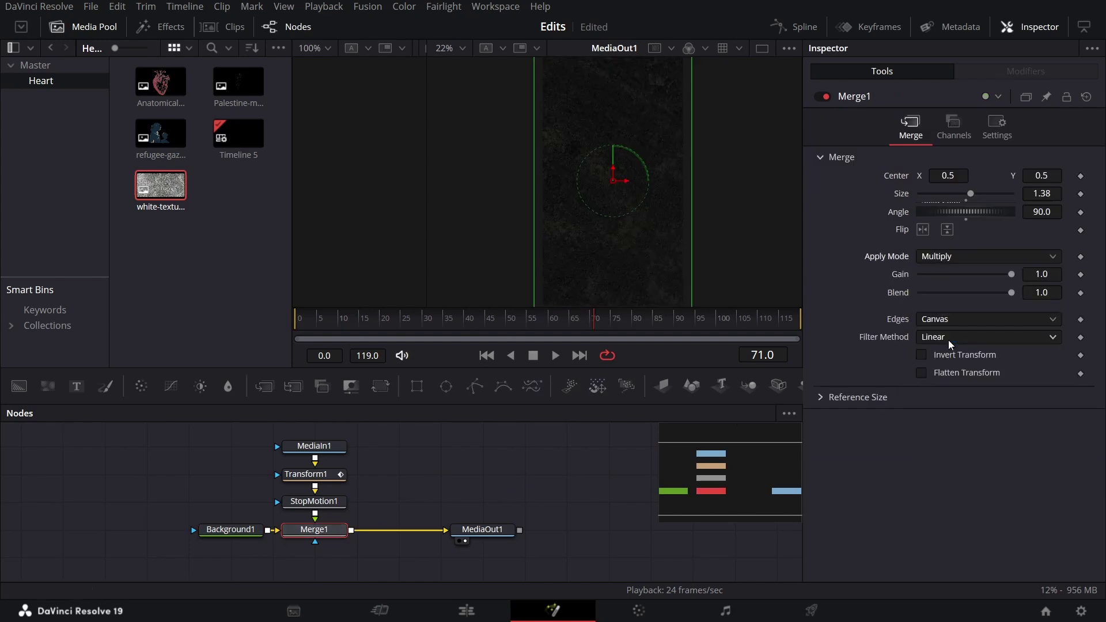
{"action": "left_click", "coordinate": [530, 469]}
{"action": "key", "text": "space"}
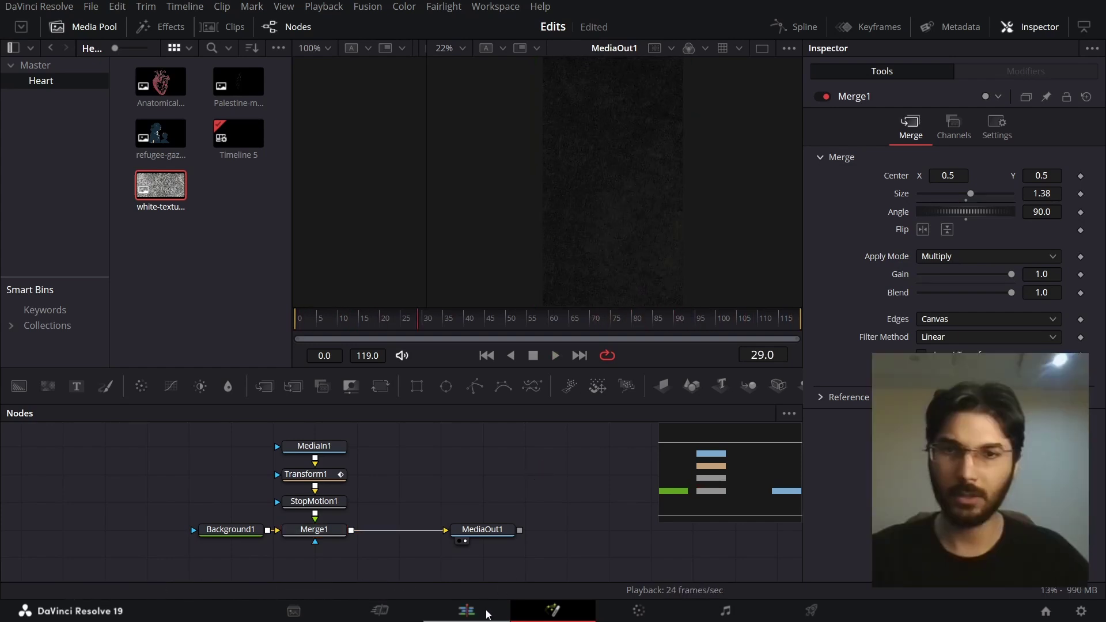
Add a second Fusion Composition on Video 2 of Timeline 5 and open it in Fusion
{"action": "left_click", "coordinate": [466, 611]}
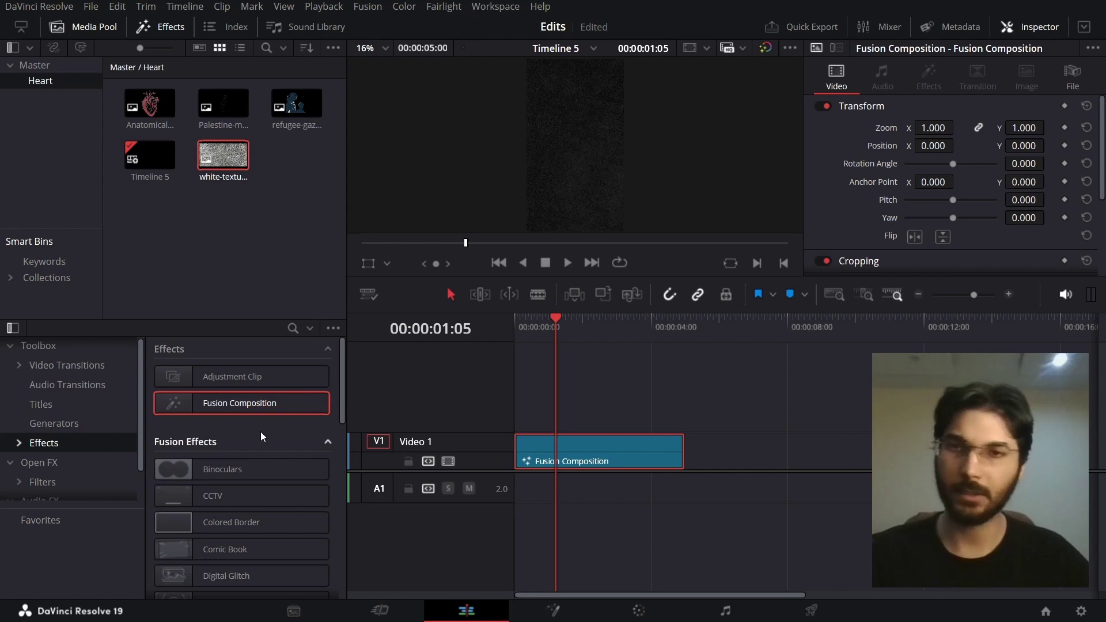
{"action": "left_click_drag", "start_coordinate": [240, 403], "coordinate": [567, 413]}
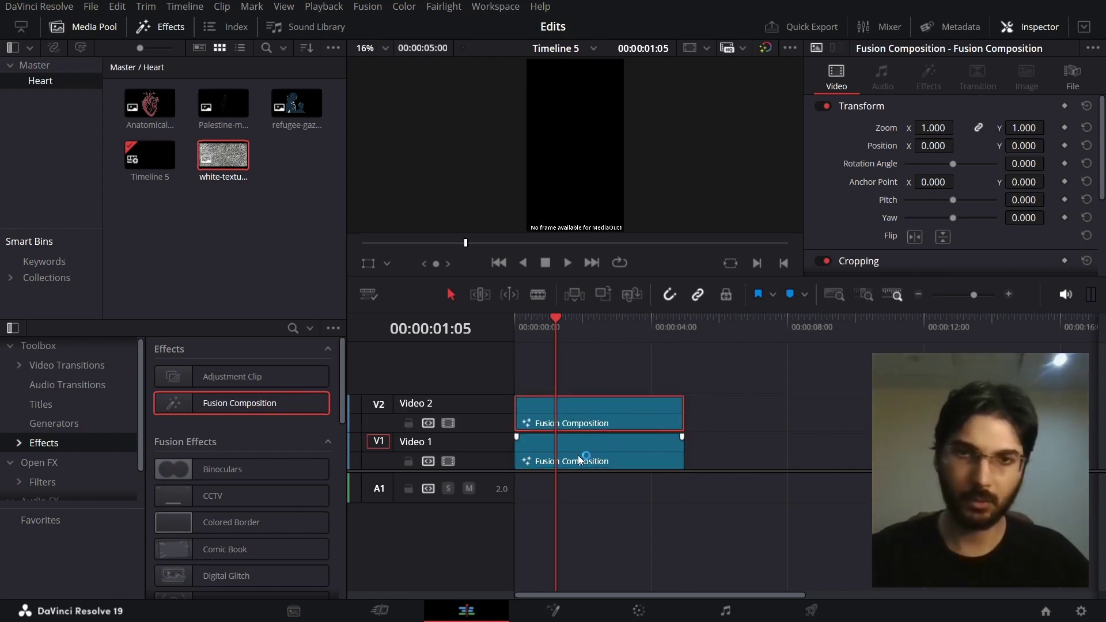
{"action": "left_click", "coordinate": [587, 458]}
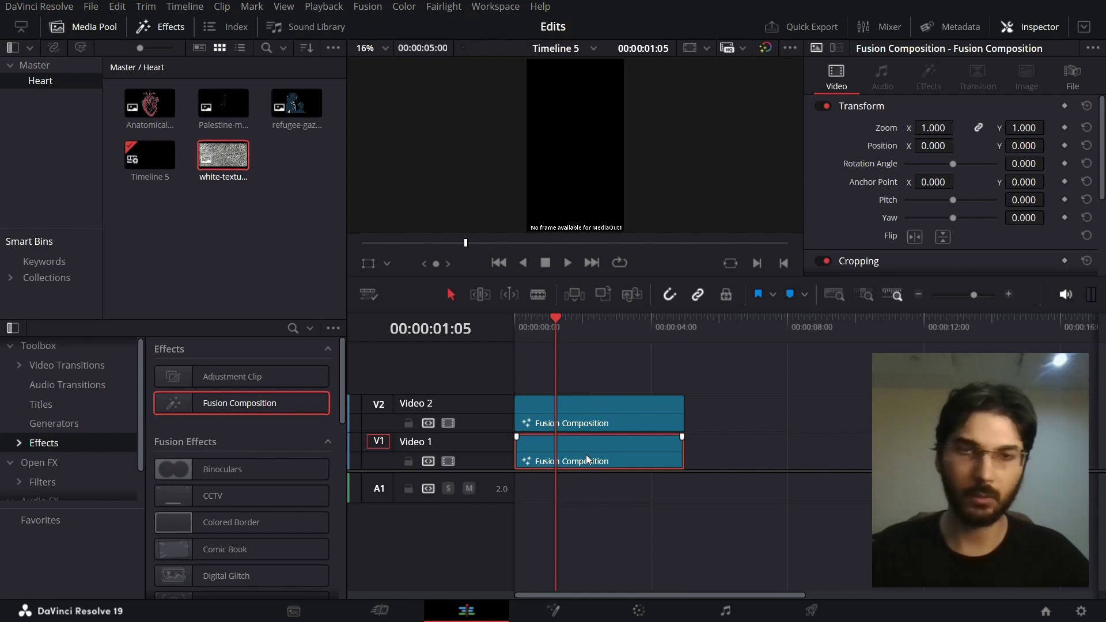
{"action": "left_click", "coordinate": [596, 413]}
{"action": "right_click", "coordinate": [594, 411]}
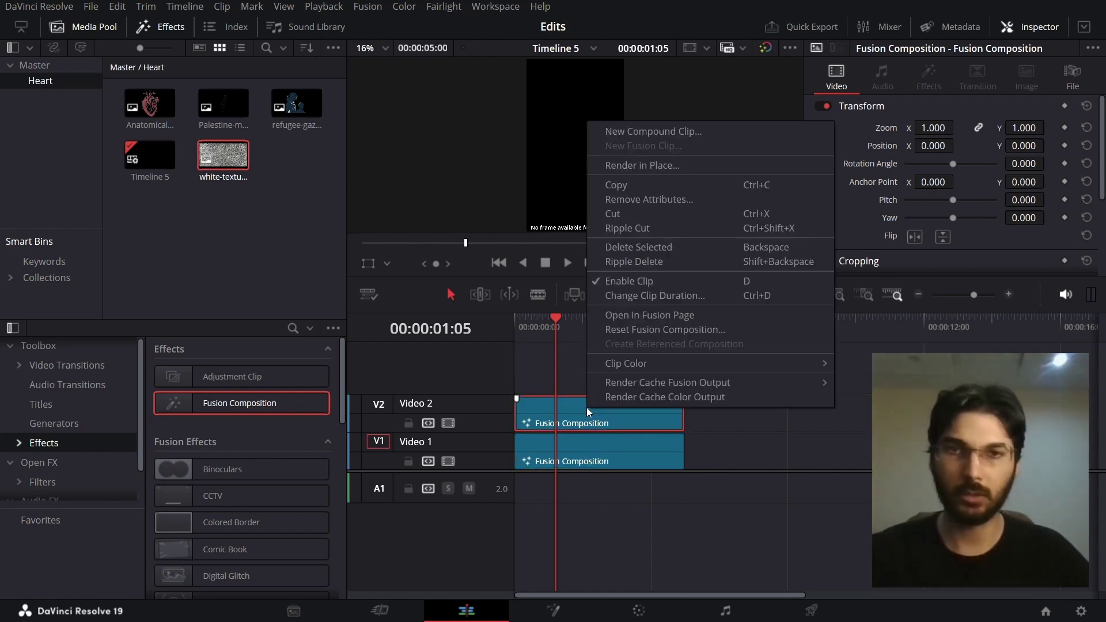
{"action": "left_click", "coordinate": [633, 313]}
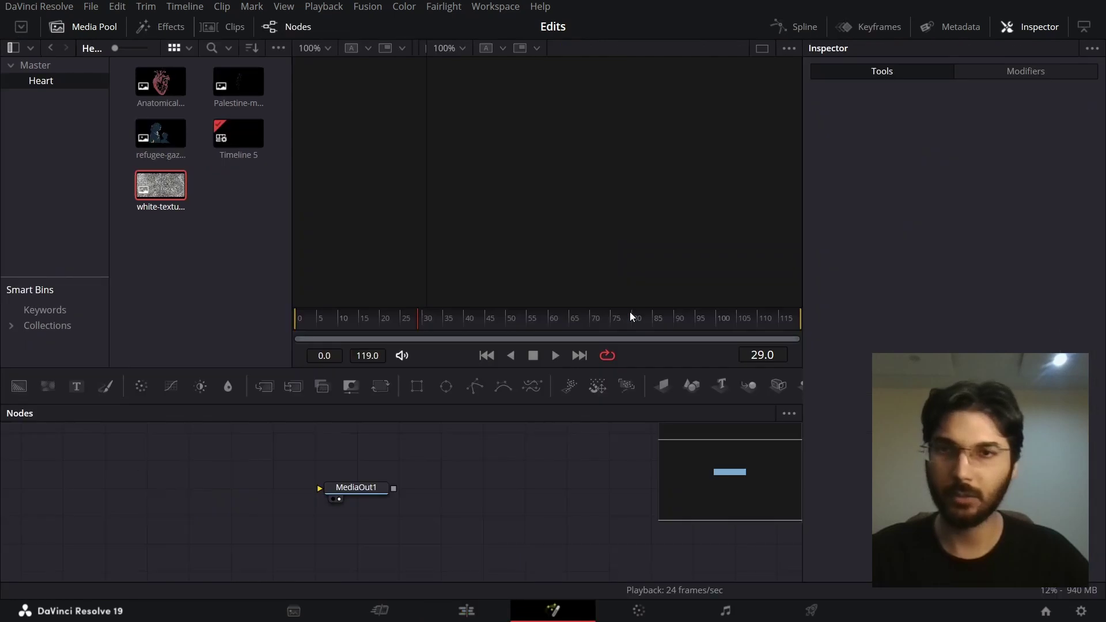
Chain an alpha-0 Background1 through MultiMerge1 to MediaOut1 and bring in the anatomical heart image
{"action": "left_click_drag", "start_coordinate": [45, 387], "coordinate": [393, 493]}
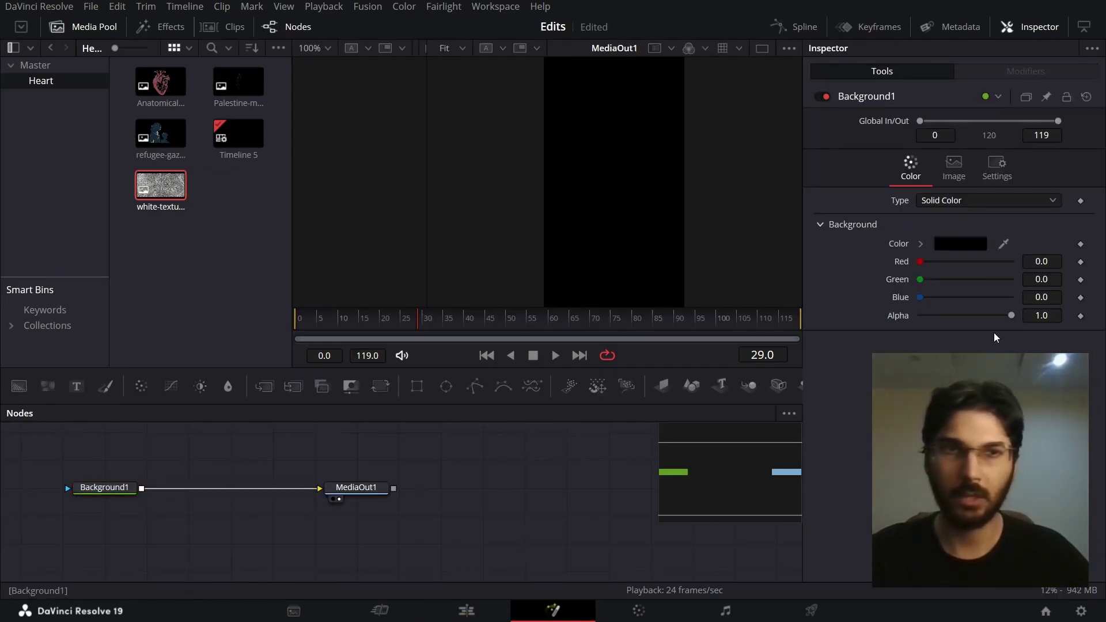
{"action": "left_click_drag", "start_coordinate": [1011, 315], "coordinate": [877, 334]}
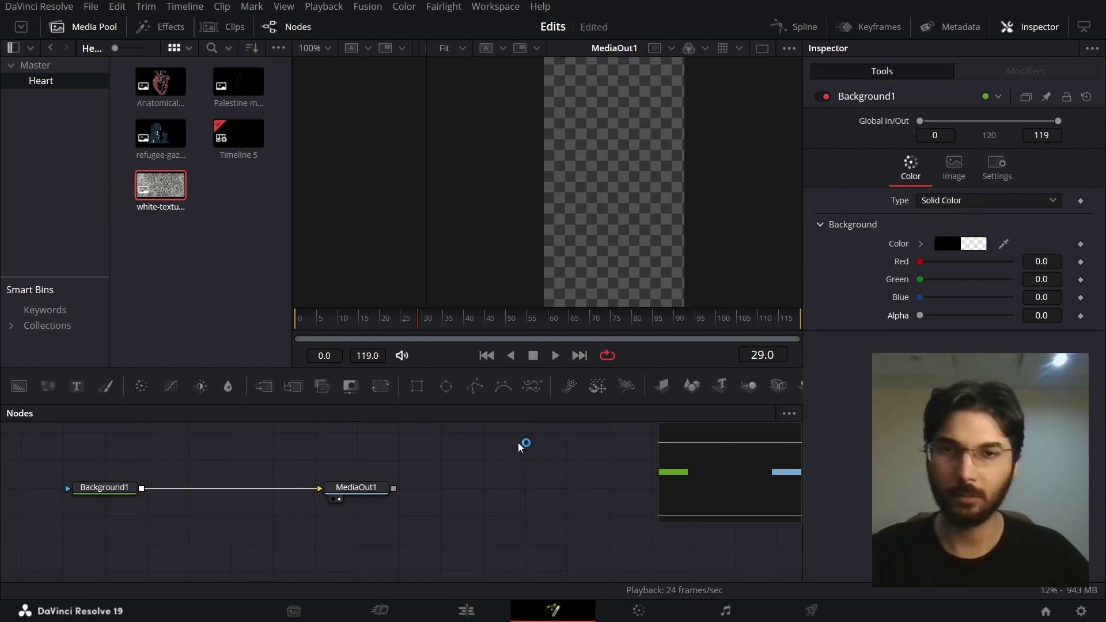
{"action": "left_click", "coordinate": [222, 524]}
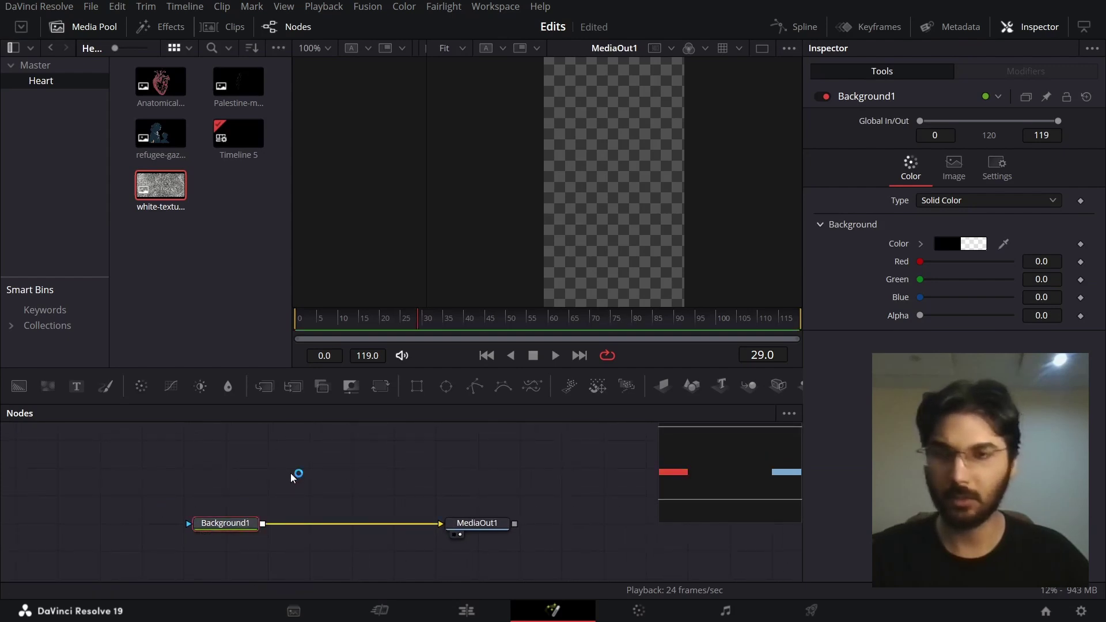
{"action": "left_click", "coordinate": [292, 387]}
{"action": "left_click_drag", "start_coordinate": [309, 522], "coordinate": [365, 533]}
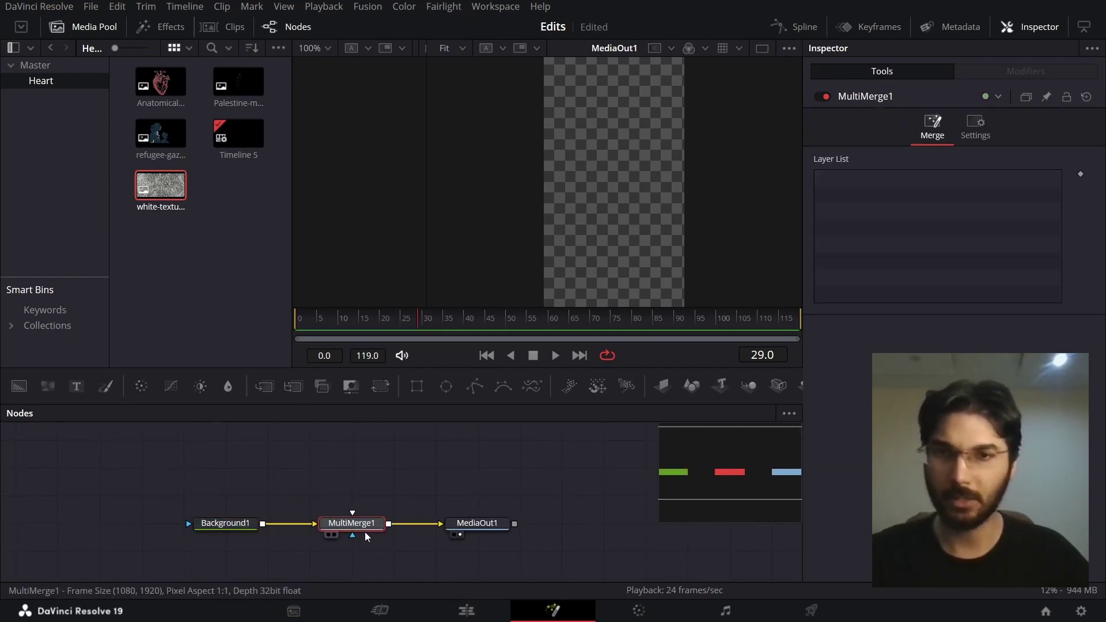
{"action": "left_click_drag", "start_coordinate": [356, 477], "coordinate": [399, 485]}
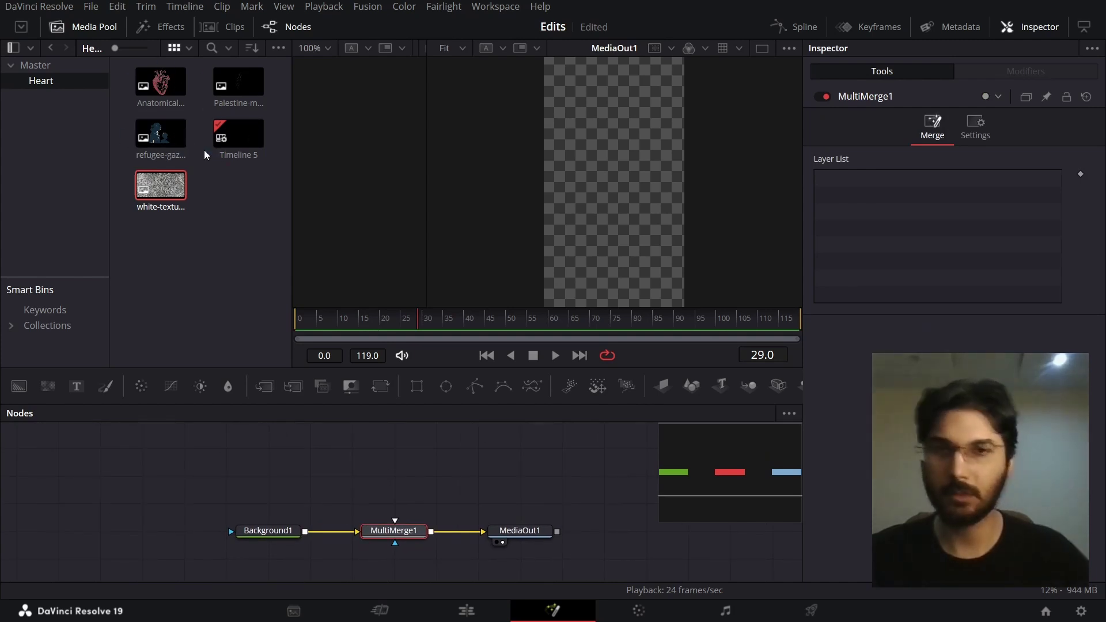
{"action": "left_click_drag", "start_coordinate": [161, 83], "coordinate": [378, 525]}
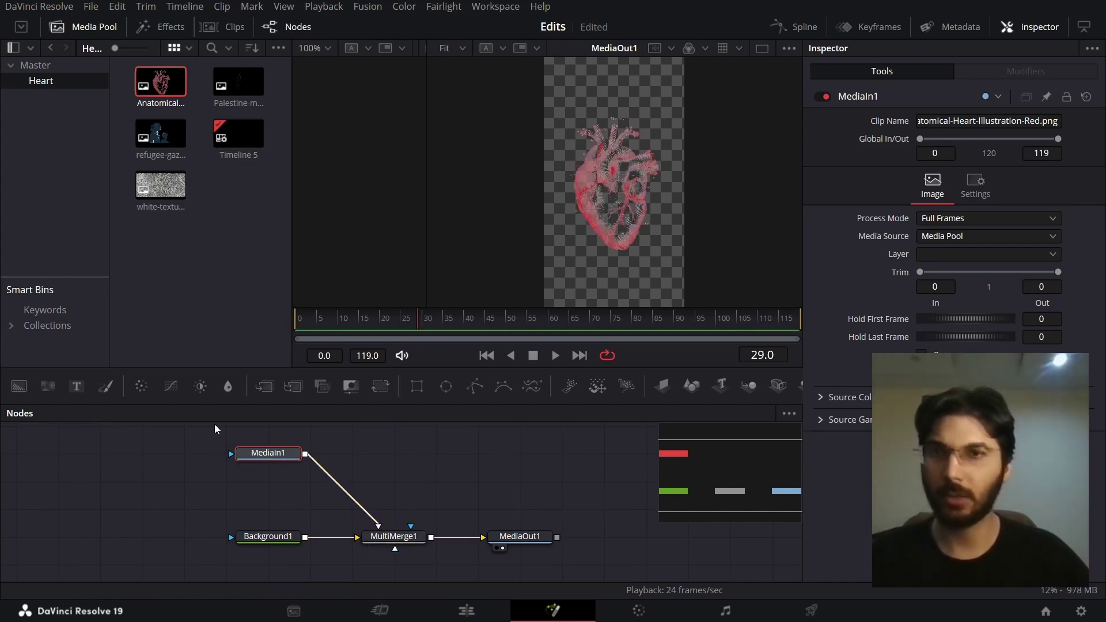
Add a MultiPoly1 shape node and a white Background2 node, then select MultiPoly1
{"action": "left_click_drag", "start_coordinate": [532, 386], "coordinate": [401, 458]}
{"action": "left_click_drag", "start_coordinate": [19, 386], "coordinate": [395, 489]}
{"action": "left_click", "coordinate": [920, 244]}
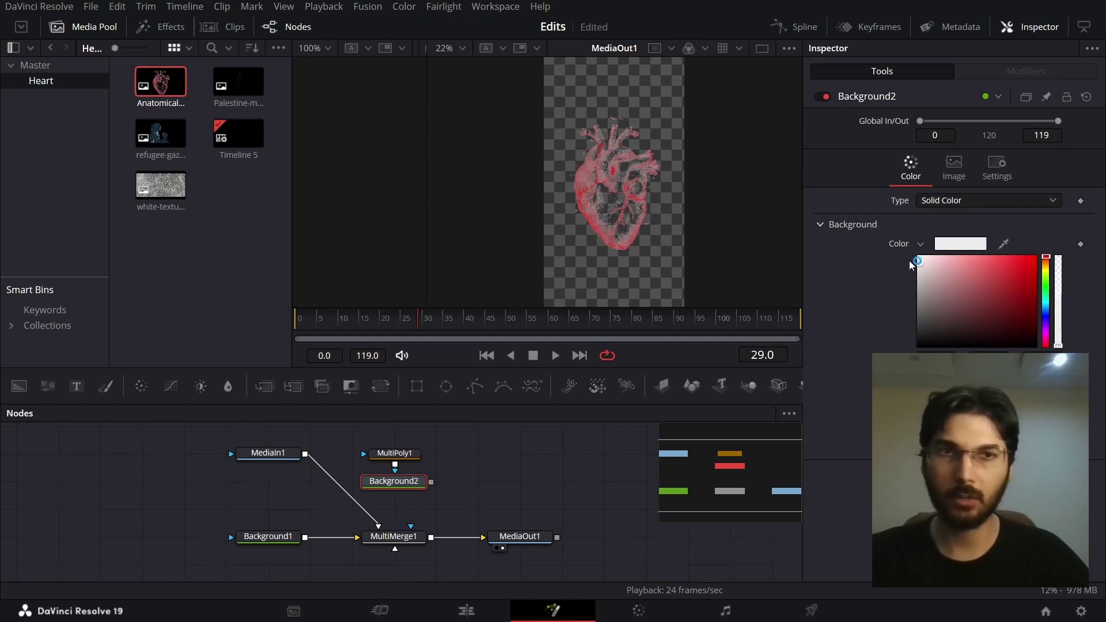
{"action": "left_click", "coordinate": [920, 244]}
{"action": "left_click", "coordinate": [398, 453]}
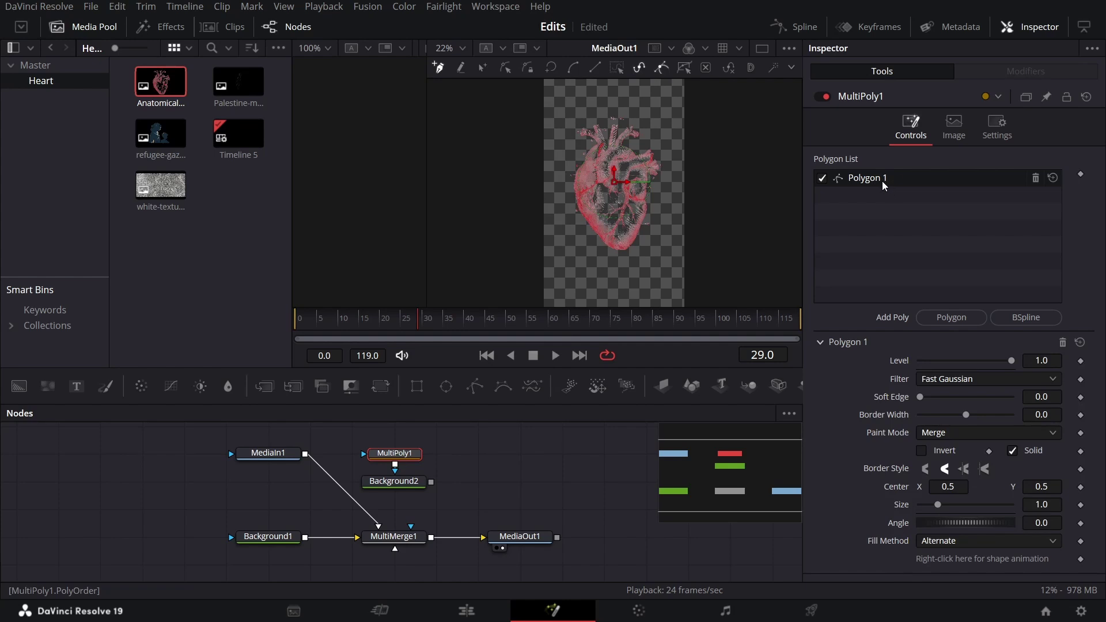
Start the polygon path over the heart, undoing the curved second point
{"action": "scroll", "coordinate": [601, 209], "scroll_direction": "up", "scroll_amount": 2}
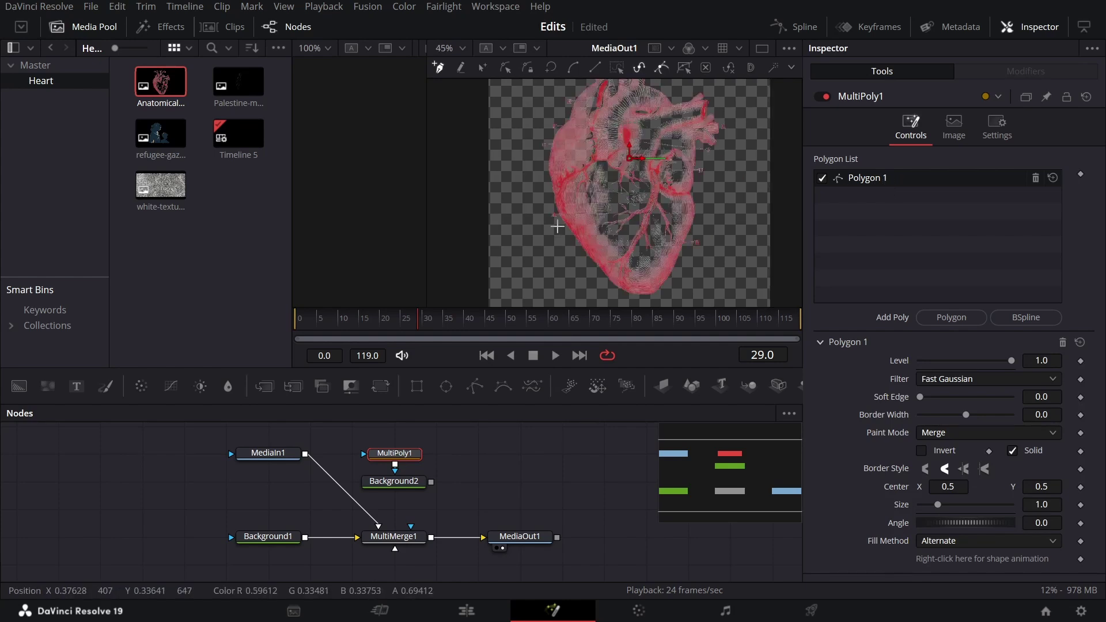
{"action": "left_click", "coordinate": [508, 185]}
{"action": "left_click_drag", "start_coordinate": [585, 252], "coordinate": [584, 285]}
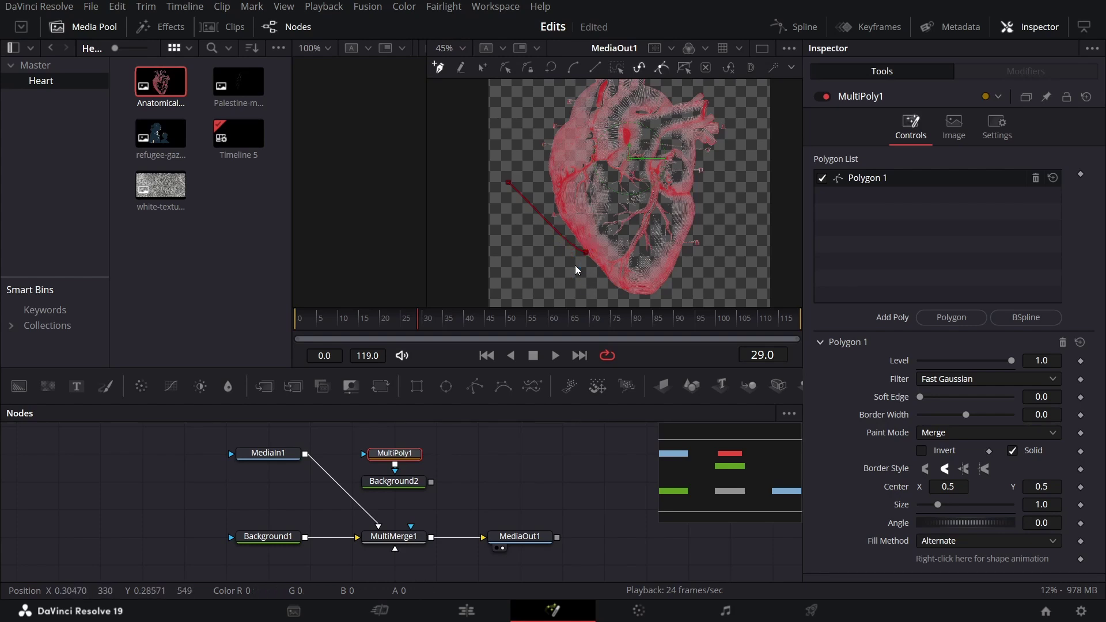
{"action": "key", "text": "ctrl+z"}
Give the polygon a 0.01 border width, feed Background2 into MultiMerge1, and make it an outline
{"action": "scroll", "coordinate": [564, 239], "scroll_direction": "up", "scroll_amount": 5}
{"action": "scroll", "coordinate": [556, 256], "scroll_direction": "down", "scroll_amount": 5}
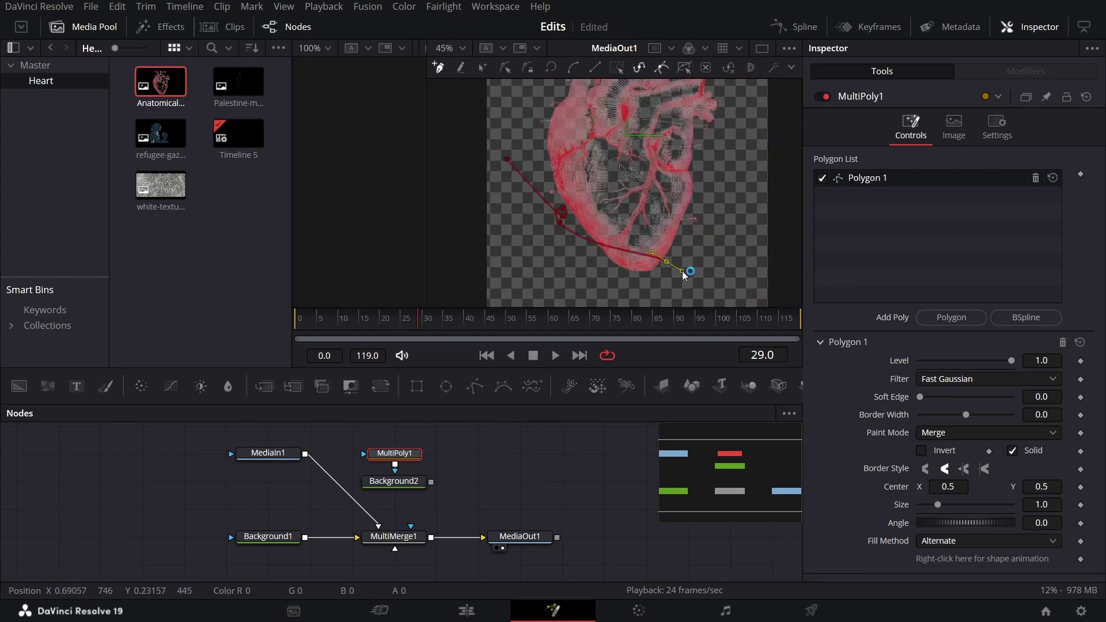
{"action": "scroll", "coordinate": [662, 265], "scroll_direction": "down", "scroll_amount": 3}
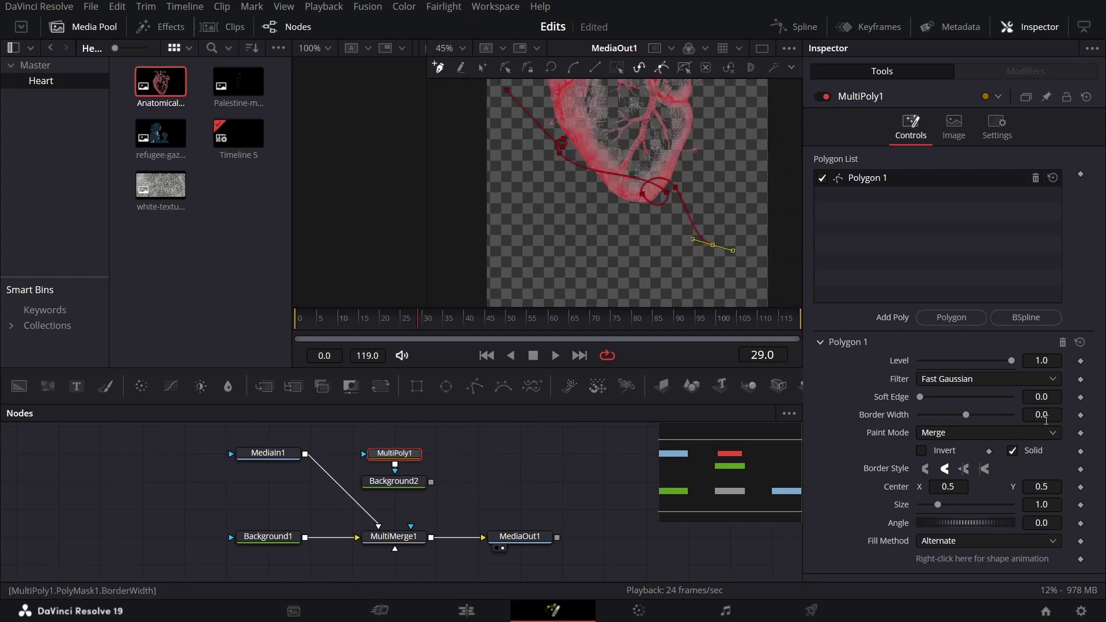
{"action": "left_click", "coordinate": [1057, 413]}
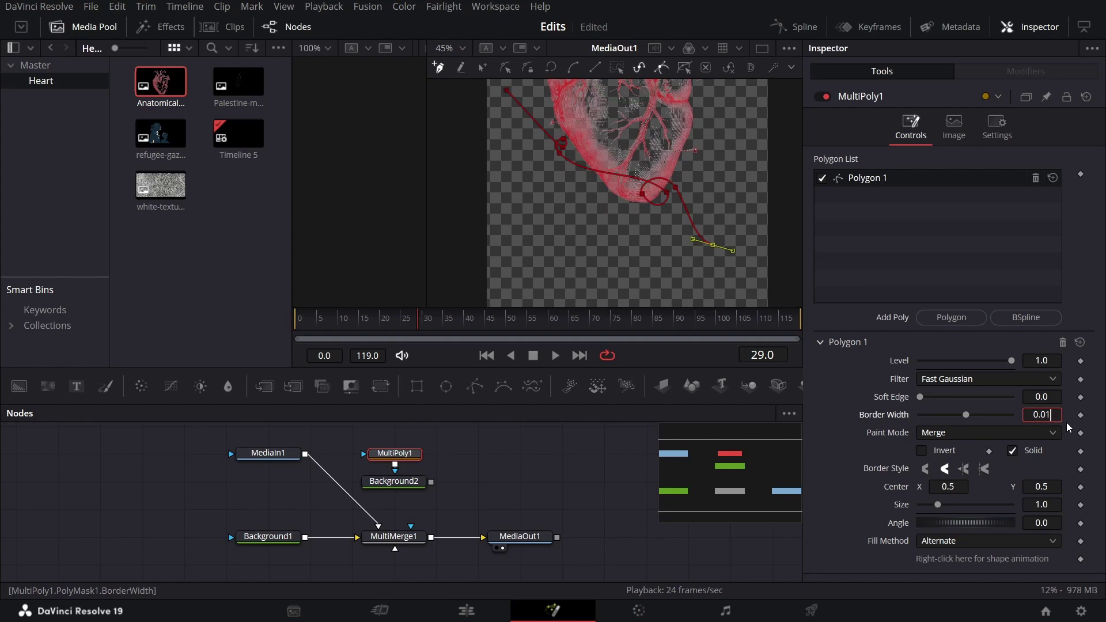
{"action": "key", "text": "Tab"}
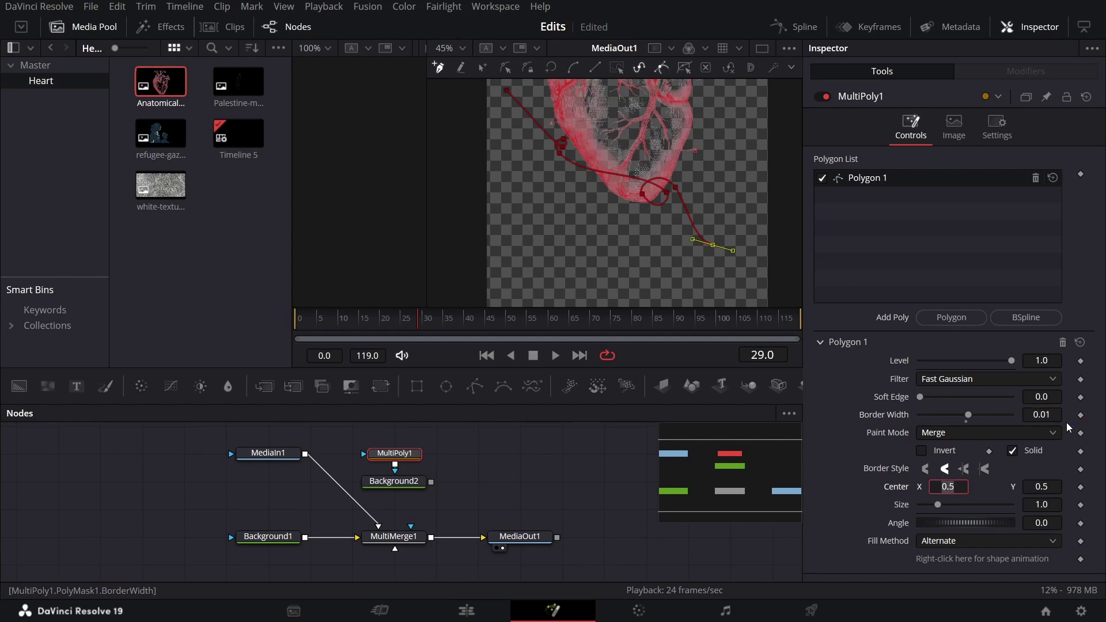
{"action": "left_click_drag", "start_coordinate": [395, 492], "coordinate": [415, 537]}
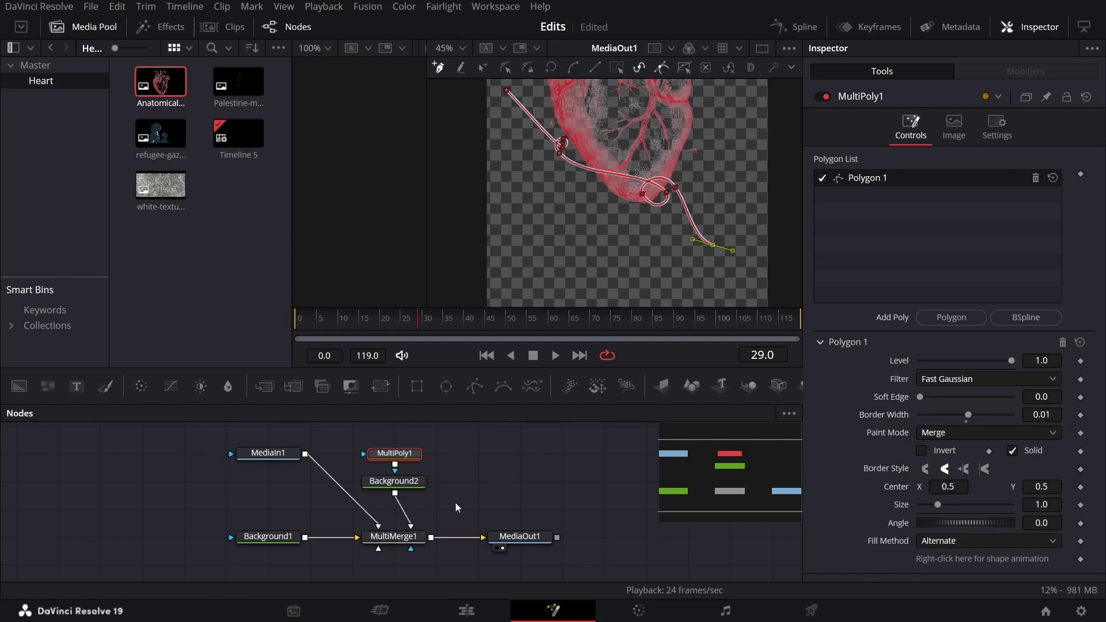
{"action": "left_click", "coordinate": [455, 502]}
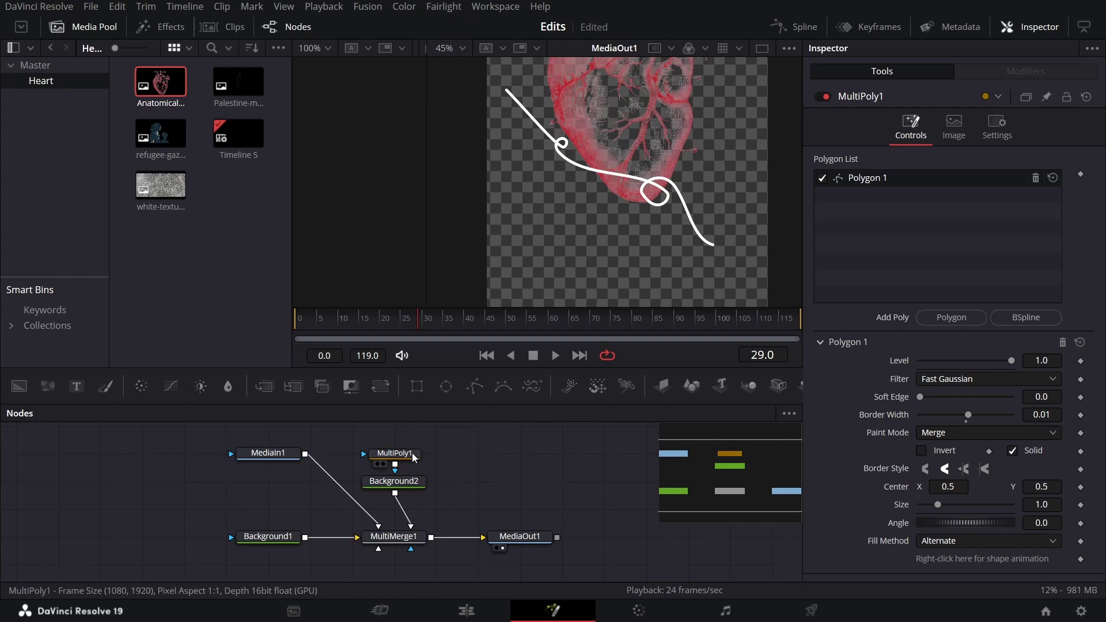
{"action": "left_click", "coordinate": [403, 454]}
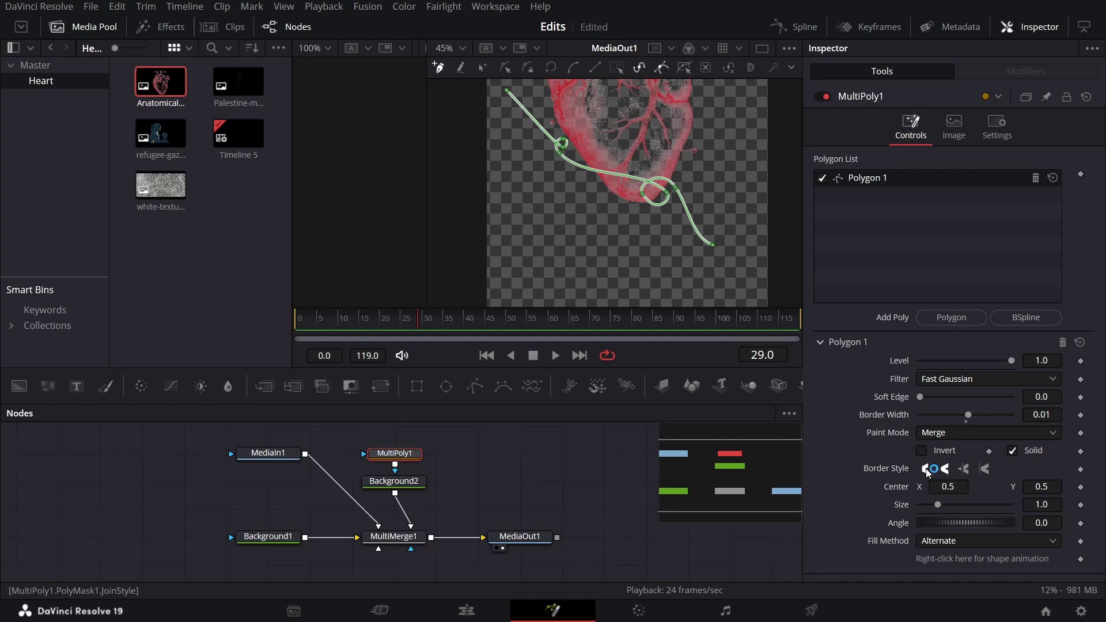
{"action": "left_click", "coordinate": [1012, 451]}
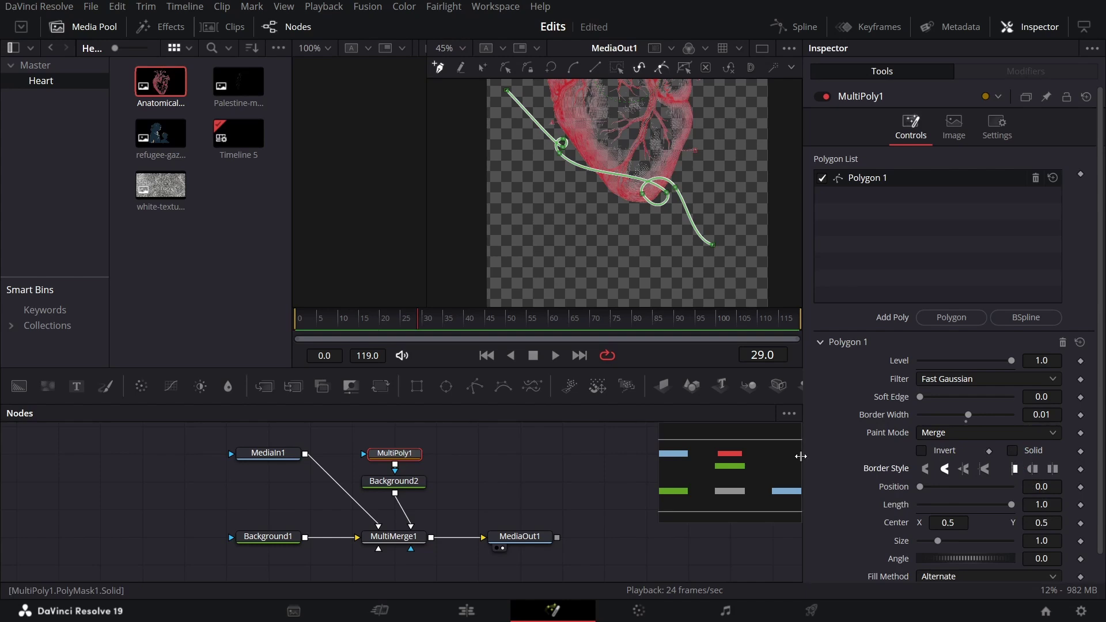
Draw a closed three-point triangle as Polygon 2 at the end of the curved line
{"action": "left_click", "coordinate": [951, 318]}
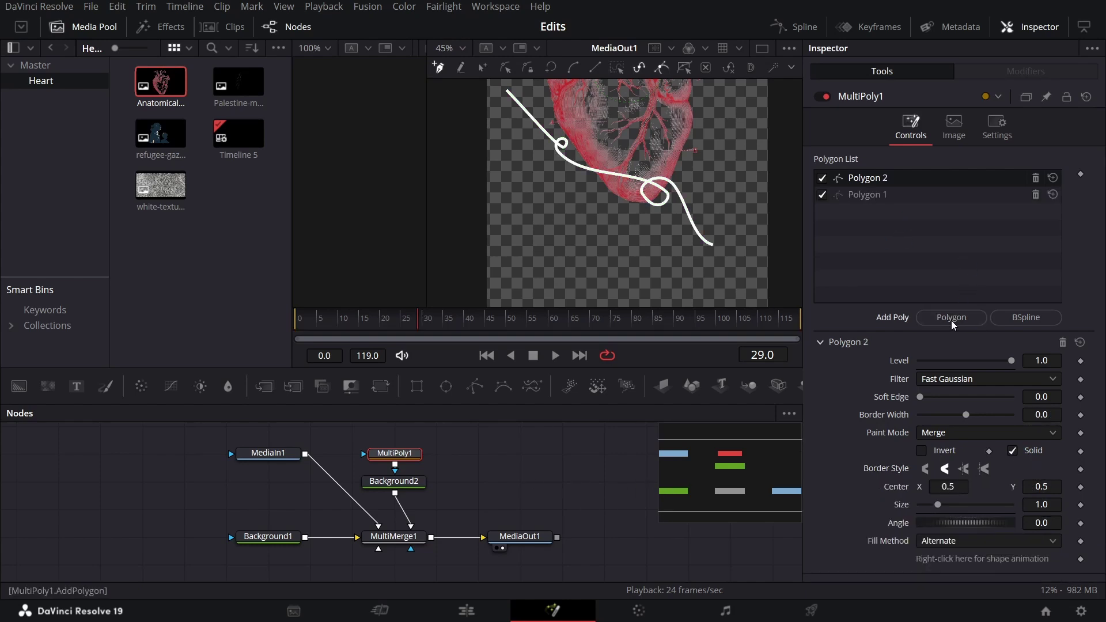
{"action": "scroll", "coordinate": [730, 264], "scroll_direction": "up", "scroll_amount": 5}
{"action": "left_click_drag", "start_coordinate": [730, 264], "coordinate": [627, 257]}
{"action": "left_click", "coordinate": [522, 225]}
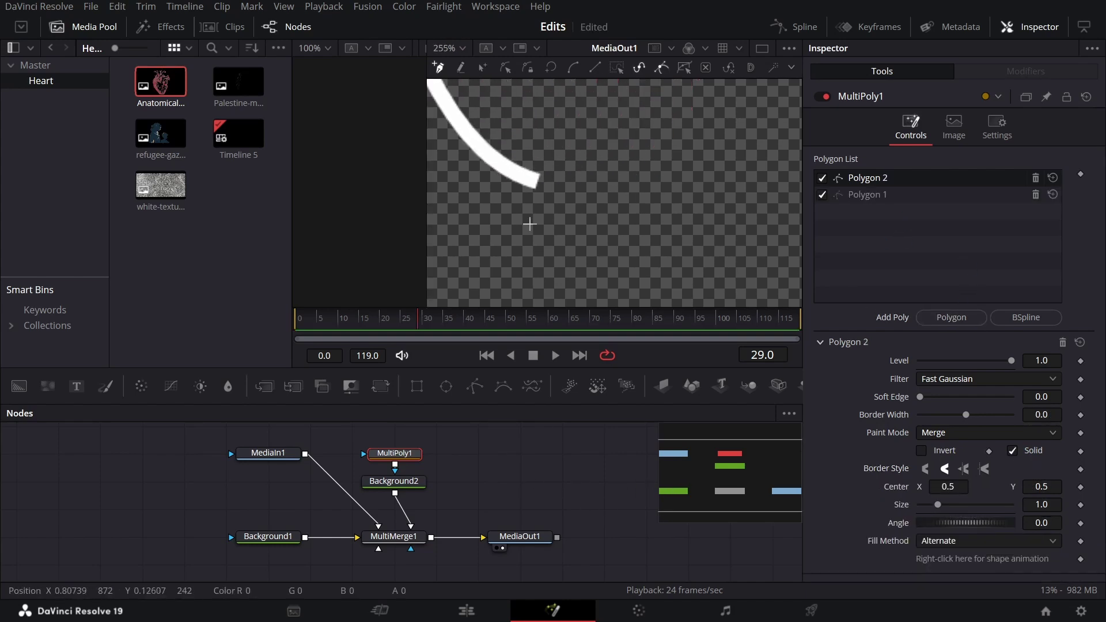
{"action": "left_click", "coordinate": [559, 145]}
{"action": "left_click", "coordinate": [602, 236]}
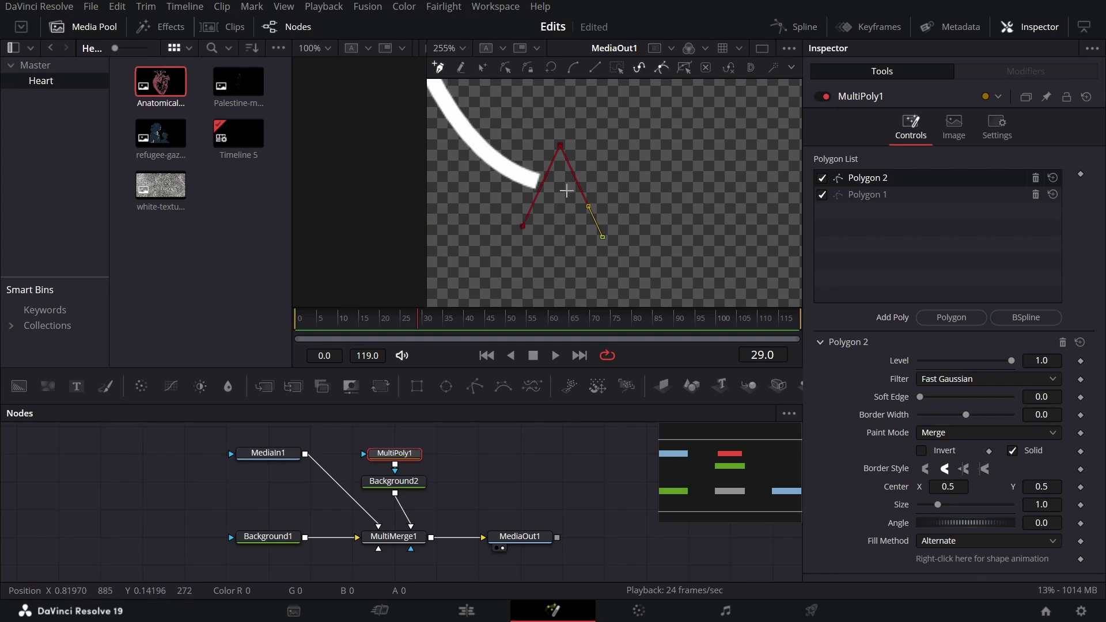
{"action": "key", "text": "Tab"}
{"action": "left_click", "coordinate": [523, 226]}
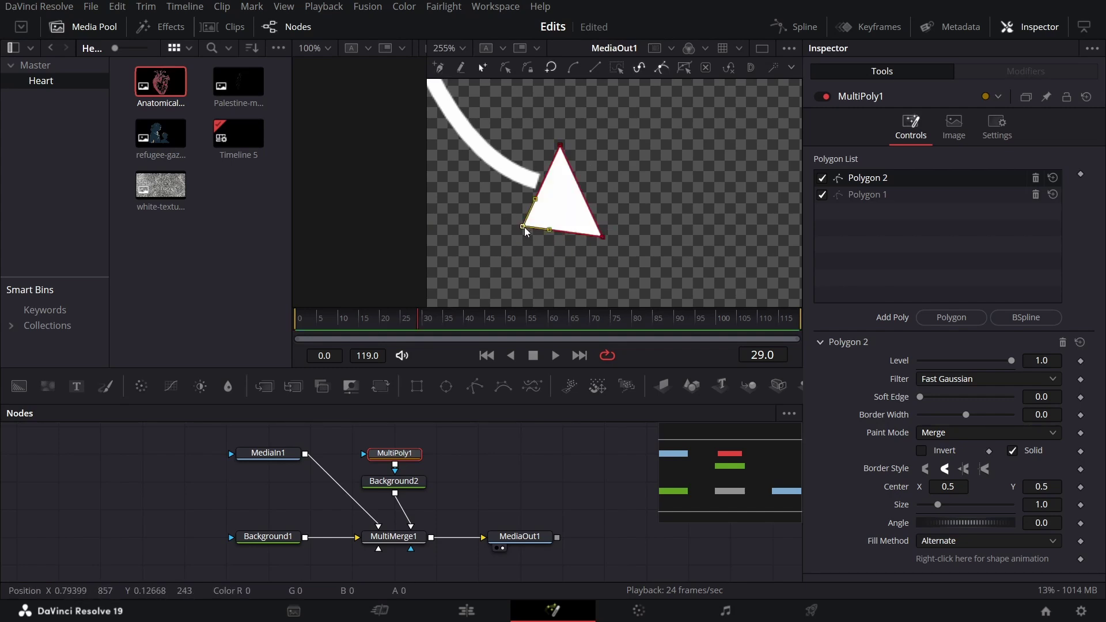
Adjust the triangle's three corners into an arrowhead and recentre the view on the heart
{"action": "left_click_drag", "start_coordinate": [524, 227], "coordinate": [517, 227]}
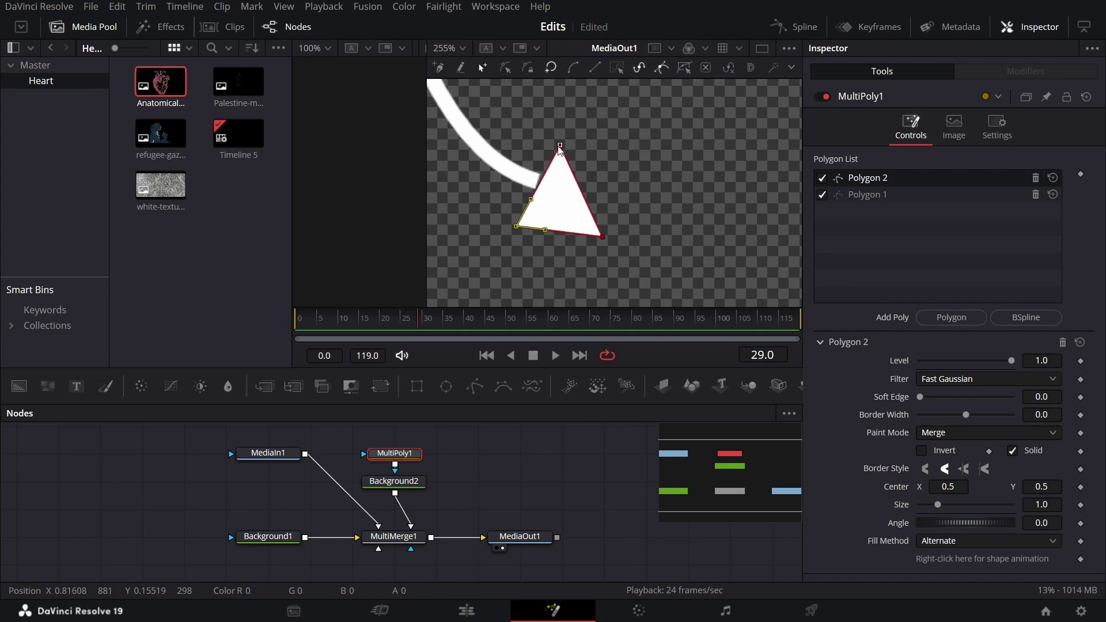
{"action": "left_click_drag", "start_coordinate": [559, 145], "coordinate": [551, 140]}
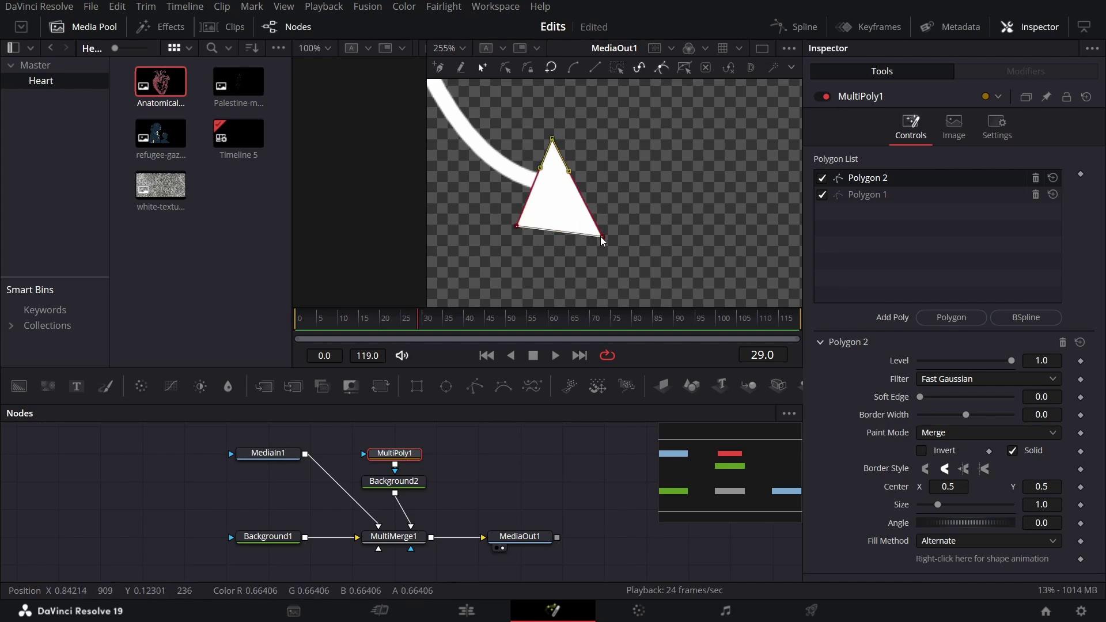
{"action": "left_click_drag", "start_coordinate": [601, 236], "coordinate": [600, 220]}
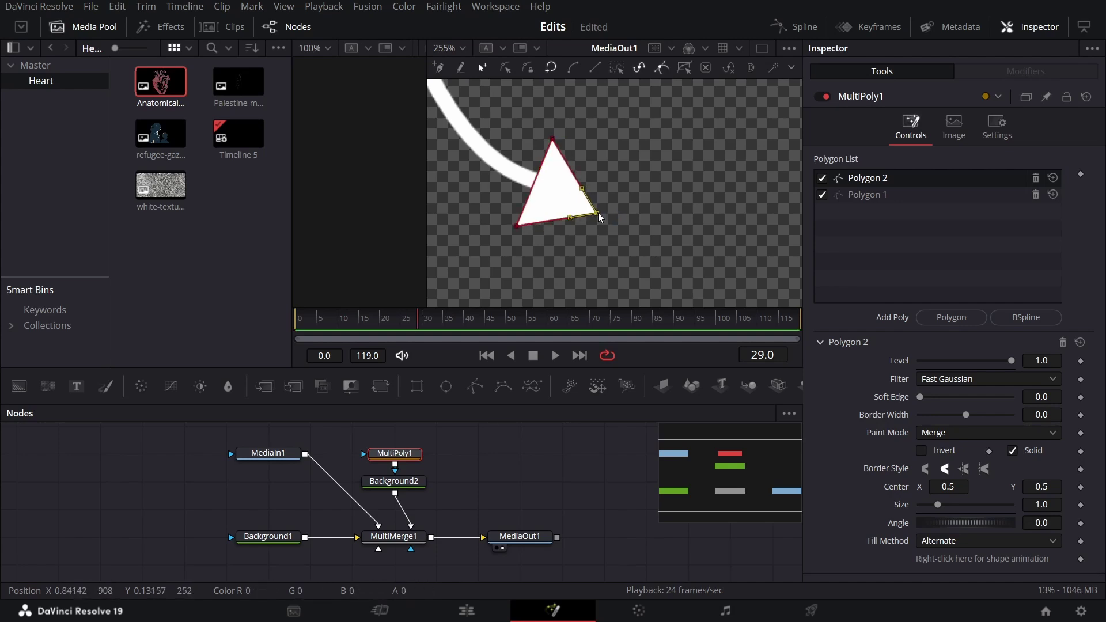
{"action": "left_click", "coordinate": [599, 241]}
{"action": "scroll", "coordinate": [599, 236], "scroll_direction": "down", "scroll_amount": 10}
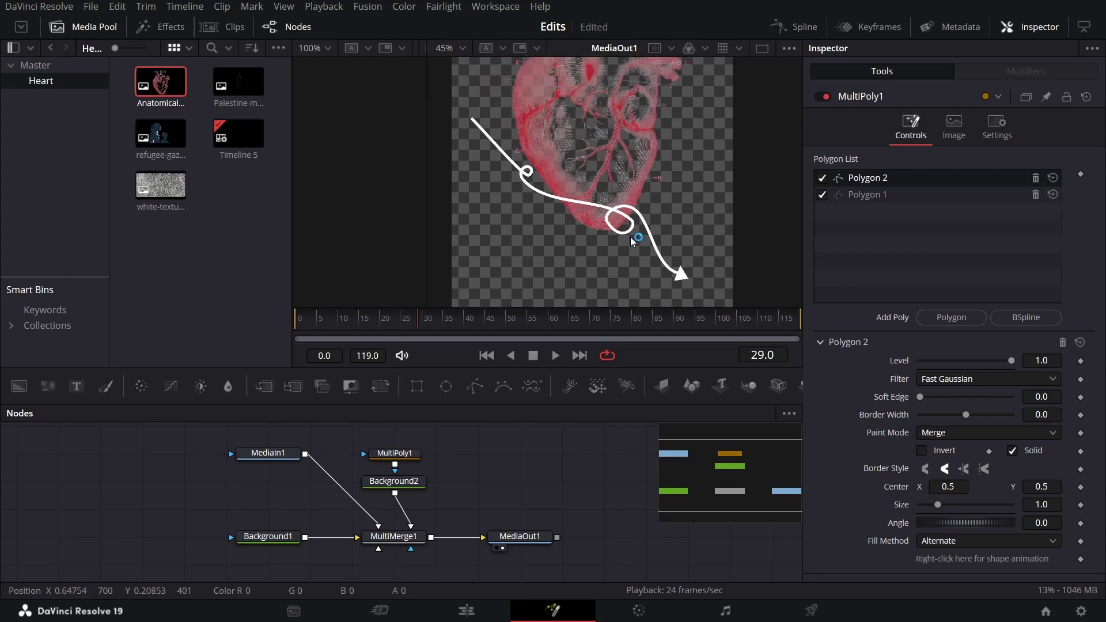
{"action": "left_click_drag", "start_coordinate": [633, 242], "coordinate": [605, 237]}
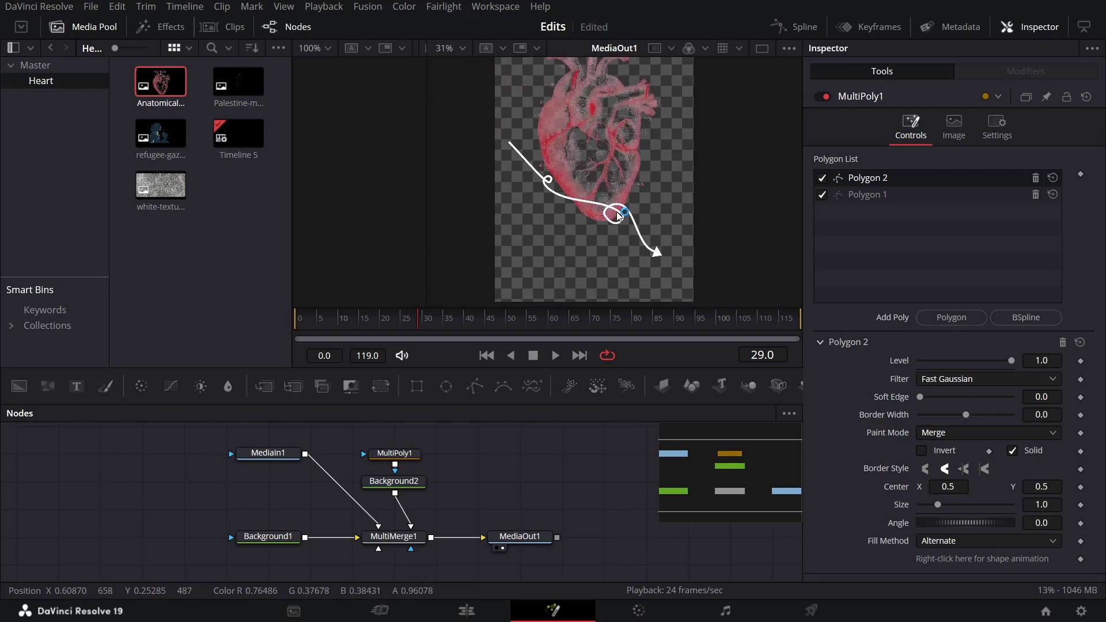
Move the Background2 arrow layer in MultiMerge1 to Center 0.959652, 0.402120, then shift MediaOut1 right
{"action": "left_click", "coordinate": [394, 537]}
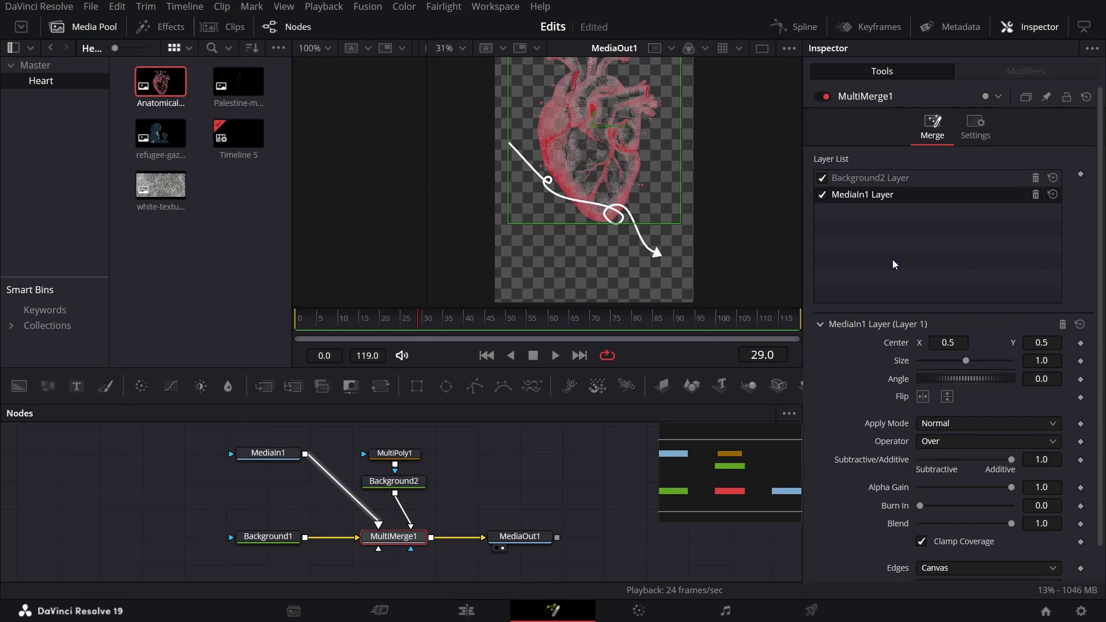
{"action": "left_click", "coordinate": [859, 179]}
{"action": "left_click", "coordinate": [862, 190]}
{"action": "left_click", "coordinate": [874, 178]}
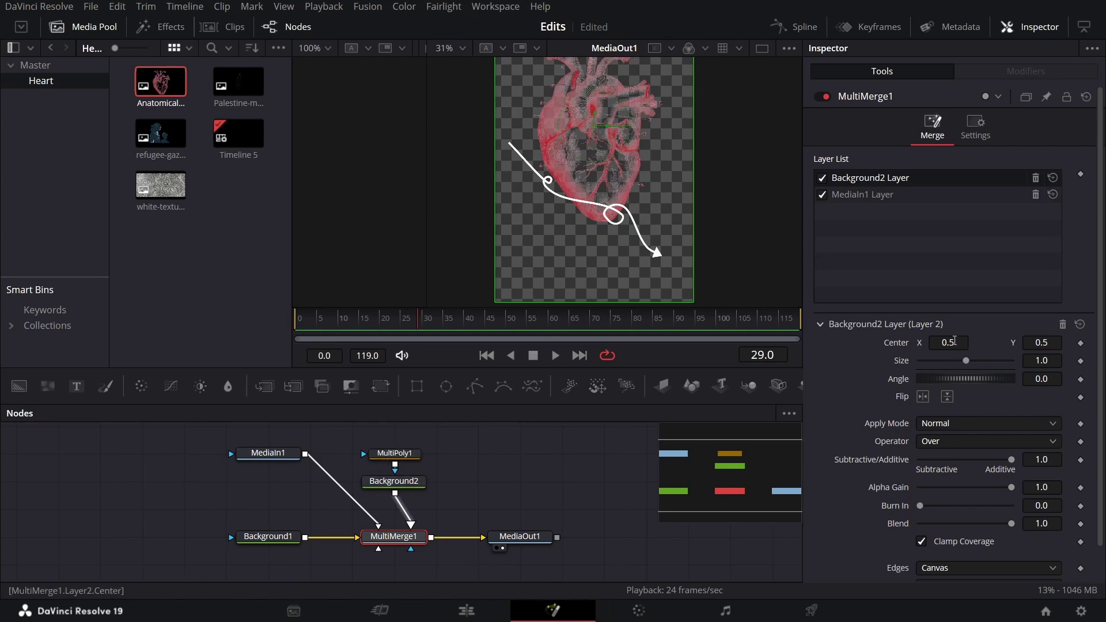
{"action": "left_click_drag", "start_coordinate": [954, 340], "coordinate": [1040, 340]}
{"action": "left_click_drag", "start_coordinate": [696, 115], "coordinate": [695, 164]}
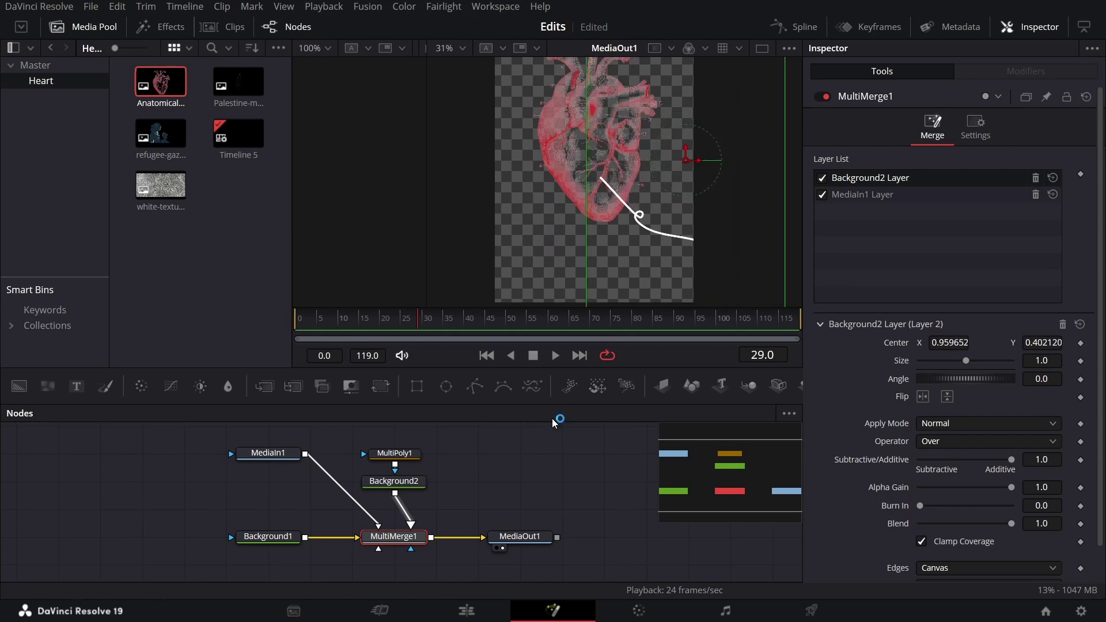
{"action": "left_click", "coordinate": [563, 449]}
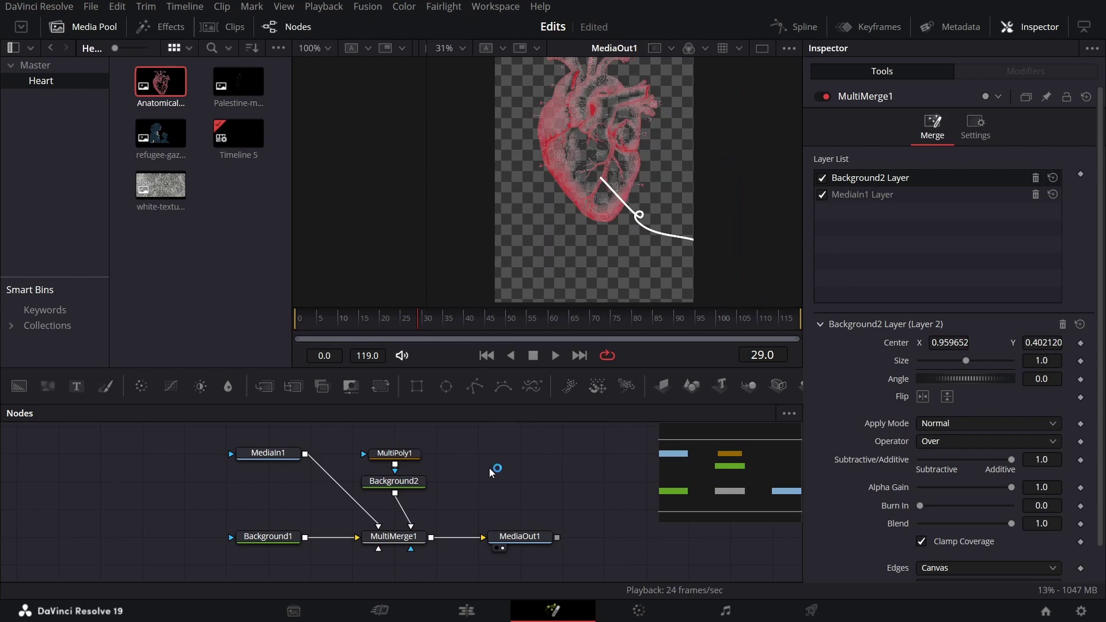
{"action": "left_click_drag", "start_coordinate": [543, 546], "coordinate": [626, 546]}
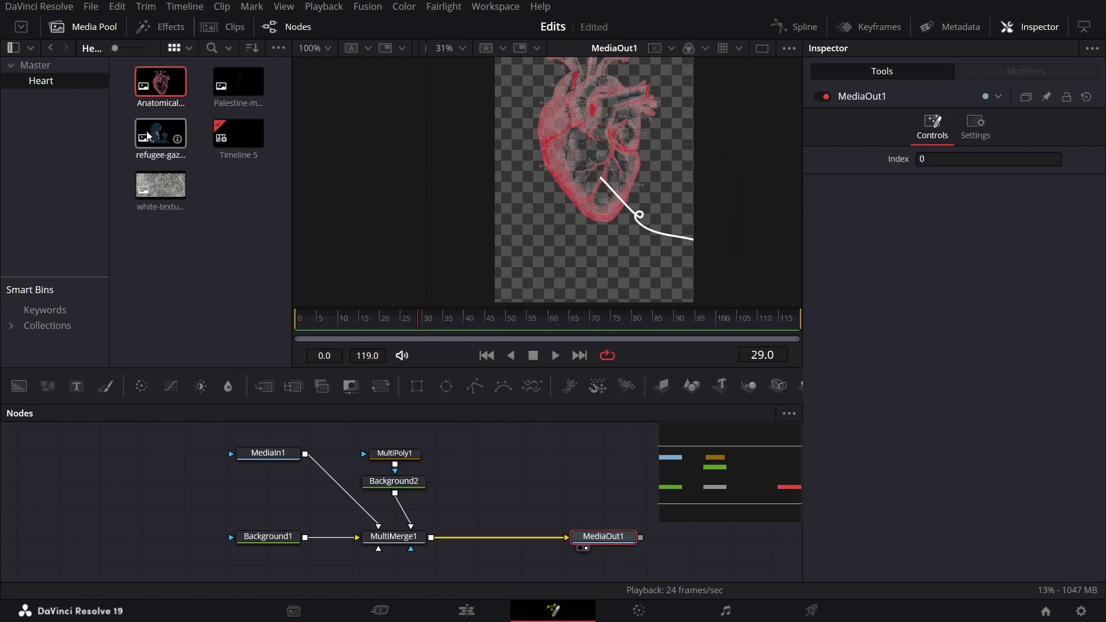
Import refugee-gaza.png and merge a Background3 masked by it into MultiMerge1, with Red 1.0
{"action": "left_click_drag", "start_coordinate": [161, 134], "coordinate": [415, 532]}
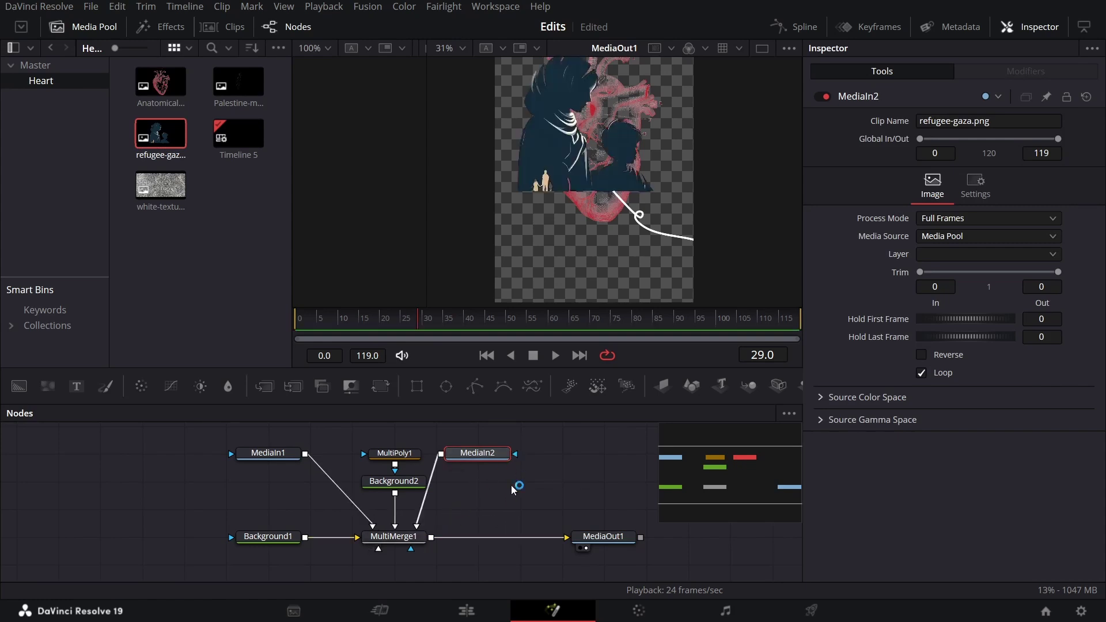
{"action": "left_click_drag", "start_coordinate": [24, 393], "coordinate": [488, 518]}
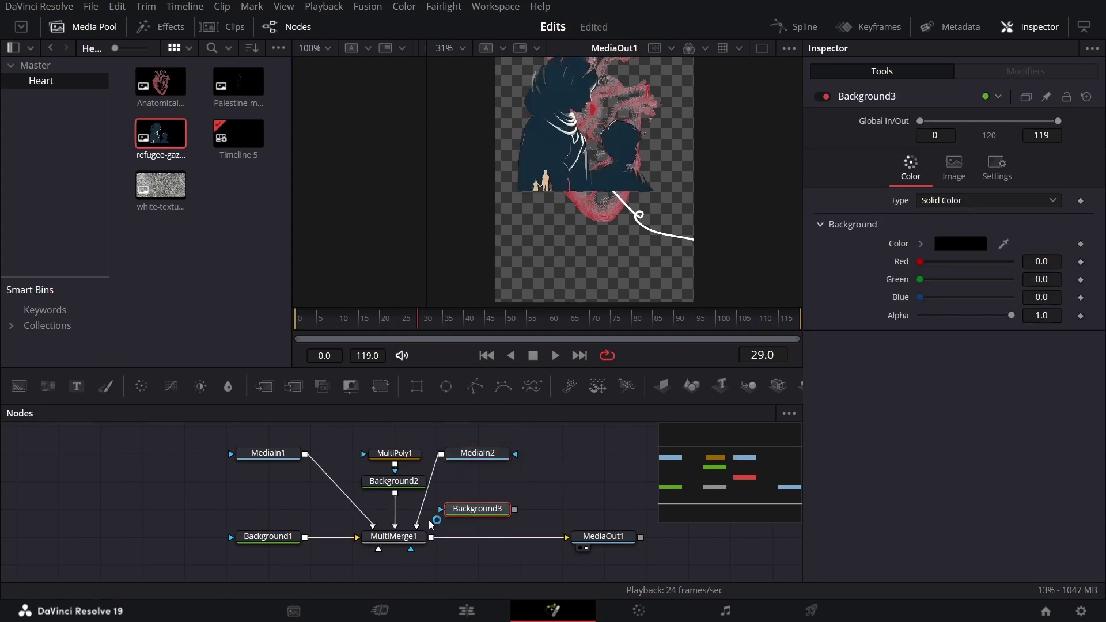
{"action": "mouse_move", "coordinate": [416, 521]}
{"action": "left_mouse_down"}
{"action": "mouse_move", "coordinate": [492, 515]}
{"action": "mouse_move", "coordinate": [419, 538]}
{"action": "left_mouse_up"}
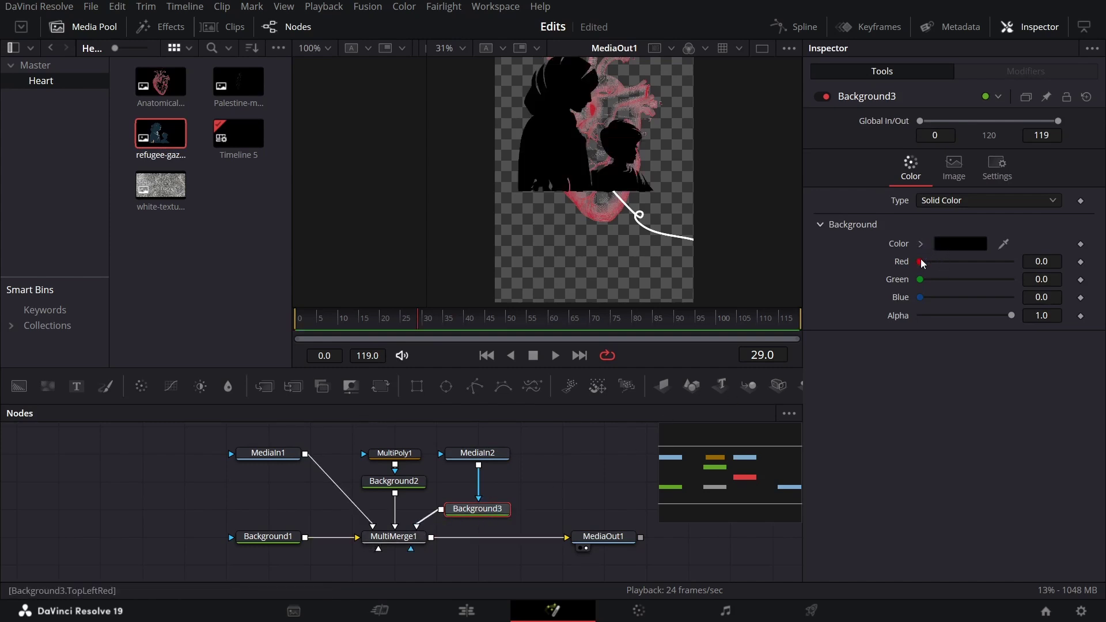
{"action": "left_click_drag", "start_coordinate": [919, 261], "coordinate": [1030, 261]}
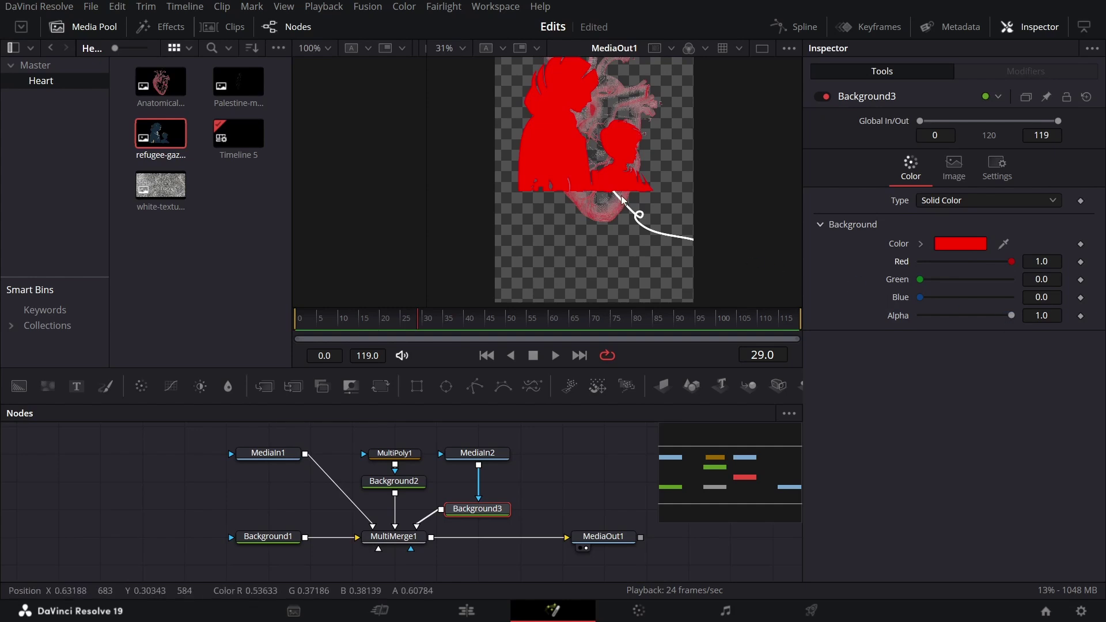
{"action": "scroll", "coordinate": [621, 195], "scroll_direction": "up", "scroll_amount": 2}
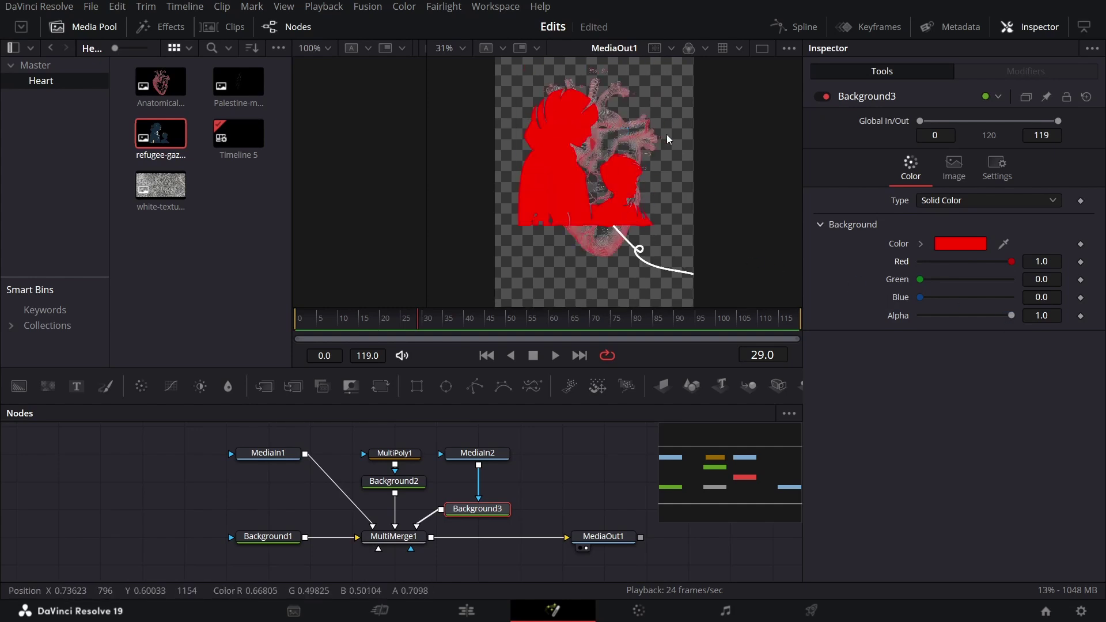
{"action": "left_click", "coordinate": [605, 220]}
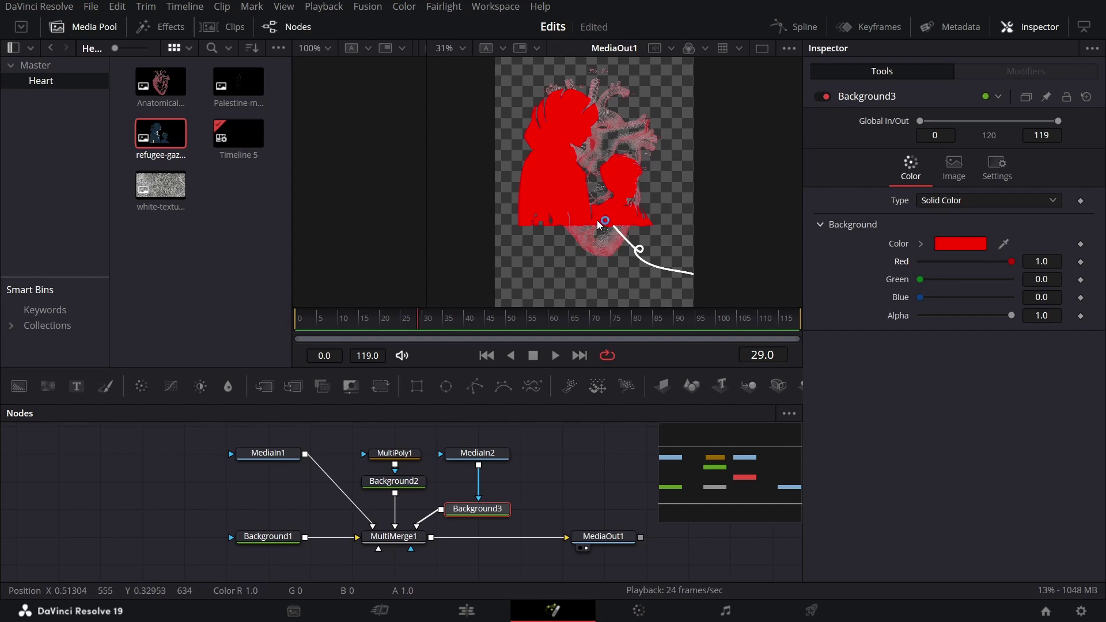
Line up Background3 beside Background2 and select the silhouette layer in MultiMerge1
{"action": "left_click_drag", "start_coordinate": [477, 508], "coordinate": [478, 481]}
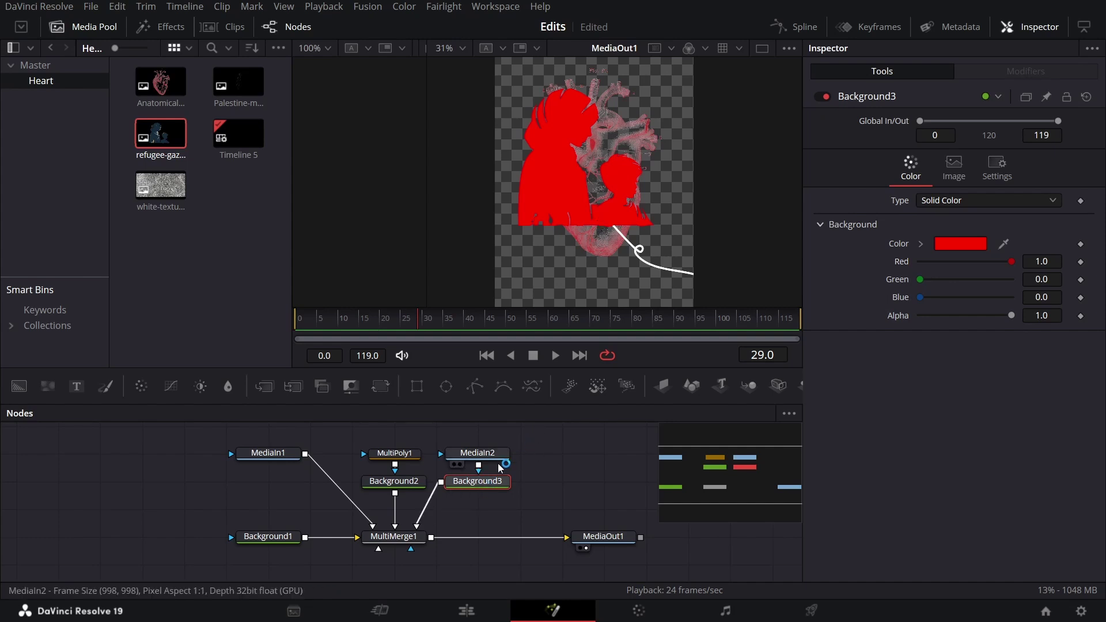
{"action": "left_click", "coordinate": [407, 542]}
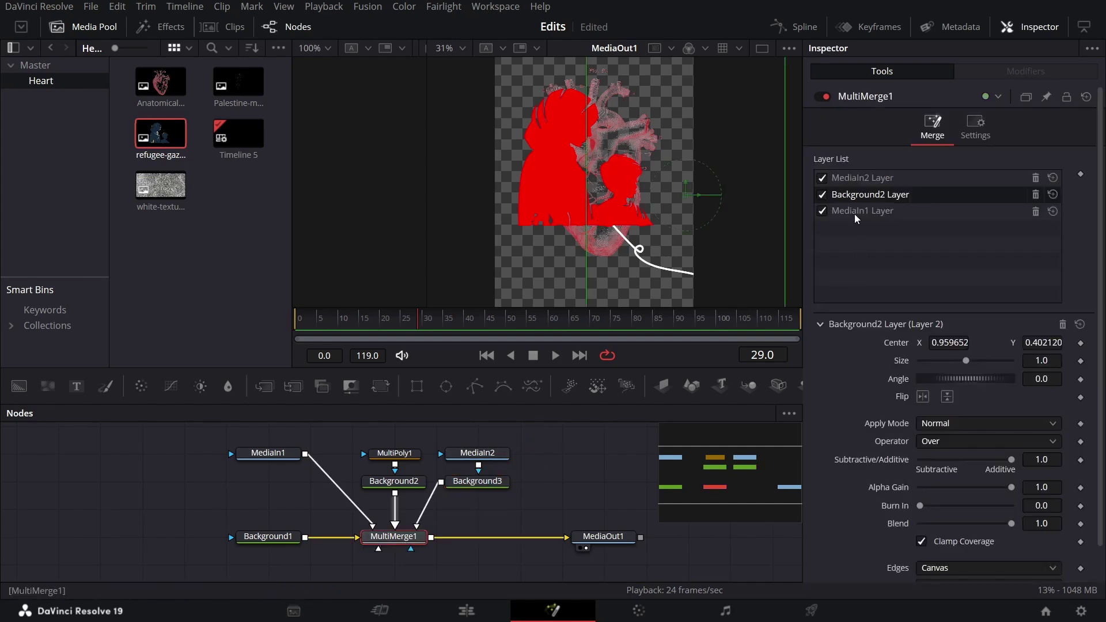
{"action": "left_click", "coordinate": [863, 180]}
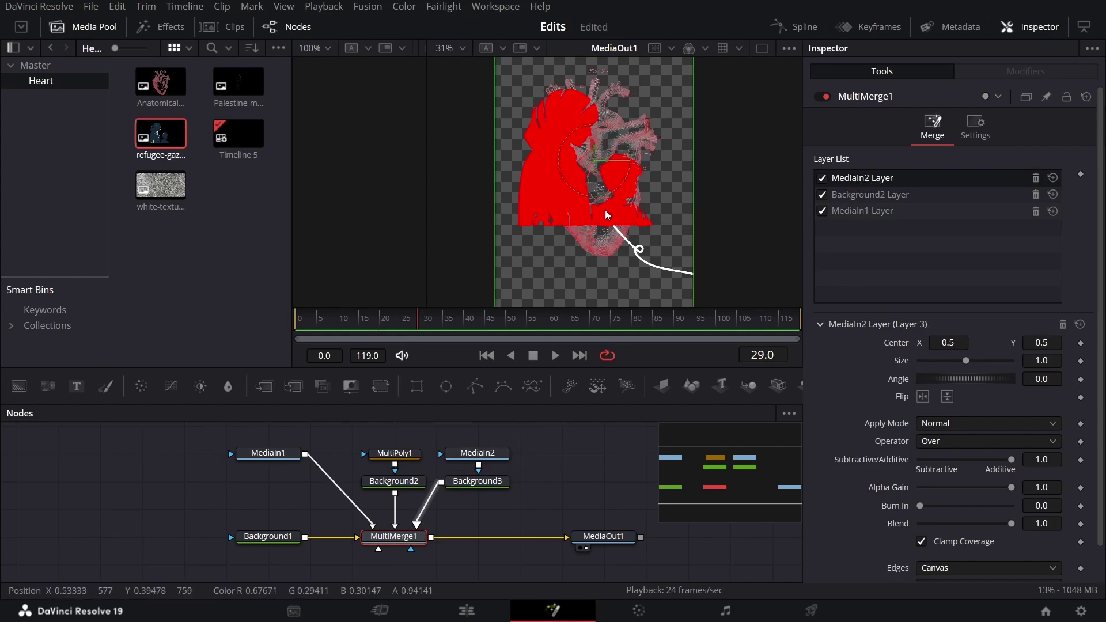
{"action": "scroll", "coordinate": [605, 210], "scroll_direction": "down", "scroll_amount": 2}
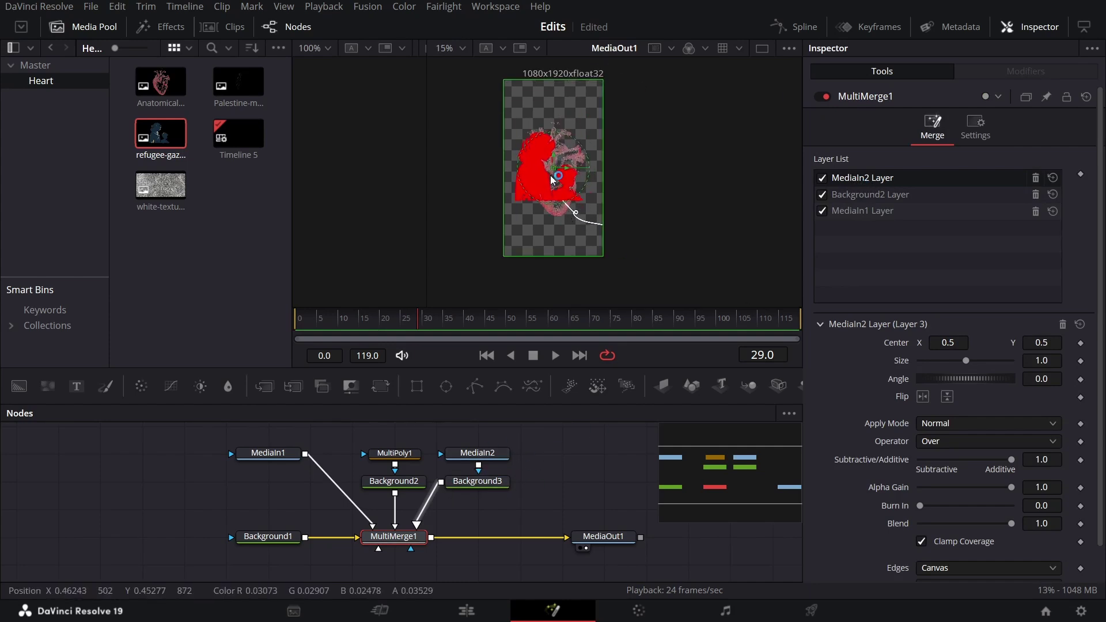
Push the red silhouette layer off the right edge and insert Transform1 between MultiMerge1 and MediaOut1
{"action": "left_click_drag", "start_coordinate": [554, 168], "coordinate": [657, 263]}
{"action": "left_click", "coordinate": [559, 481]}
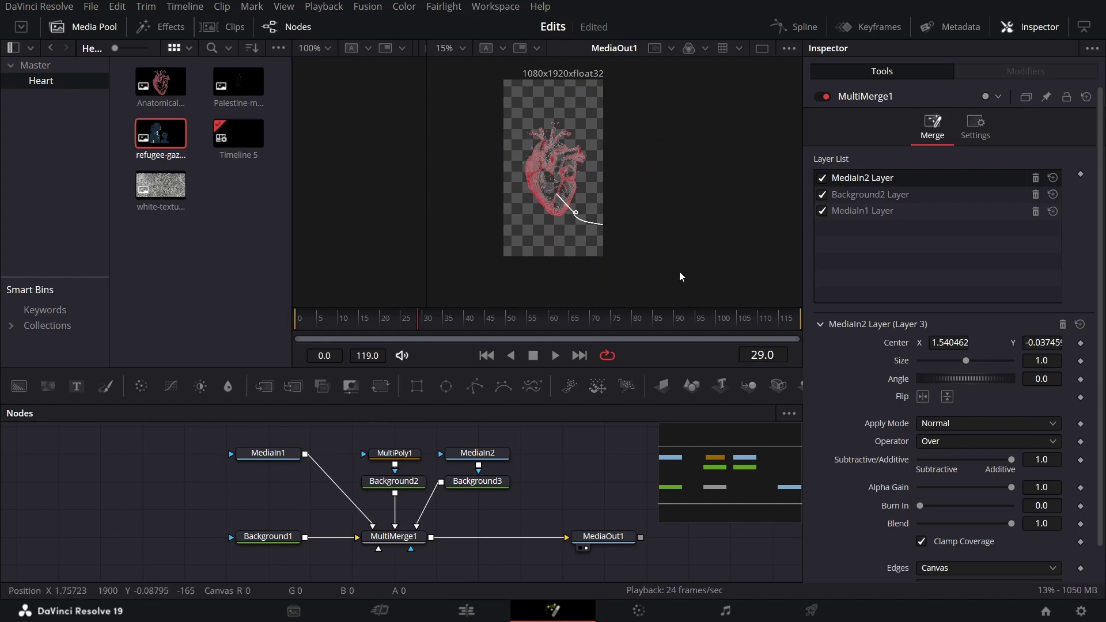
{"action": "left_click", "coordinate": [385, 540]}
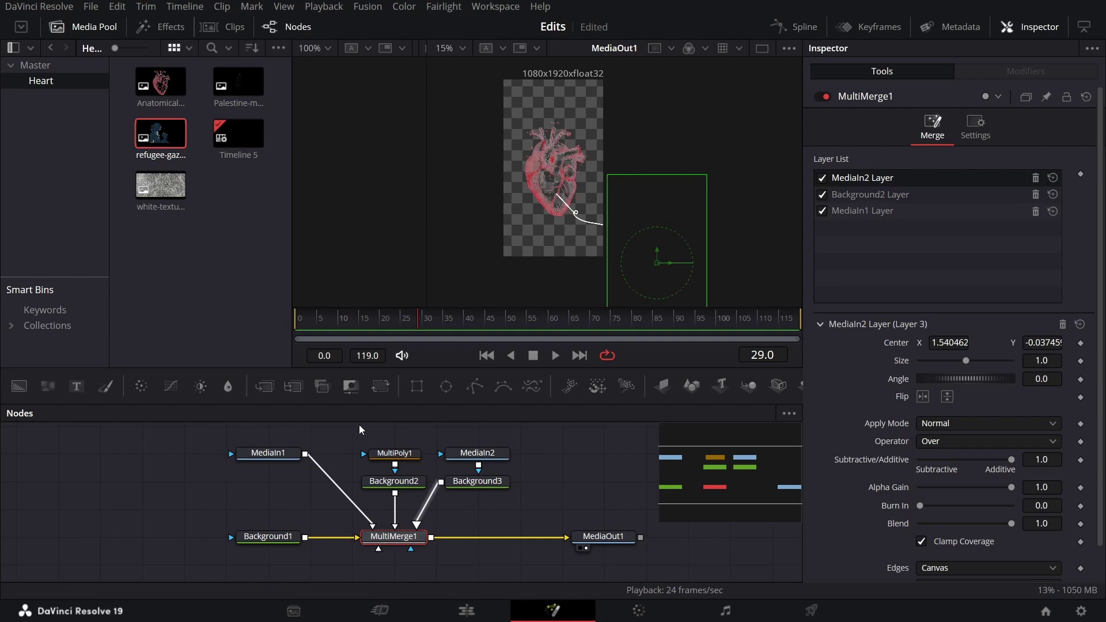
{"action": "left_click", "coordinate": [378, 389]}
{"action": "left_click_drag", "start_coordinate": [518, 521], "coordinate": [562, 536]}
Keyframe Transform1's Center at frame 0, then slide the composition left and up at frame 50
{"action": "left_click", "coordinate": [603, 537], "text": "ctrl"}
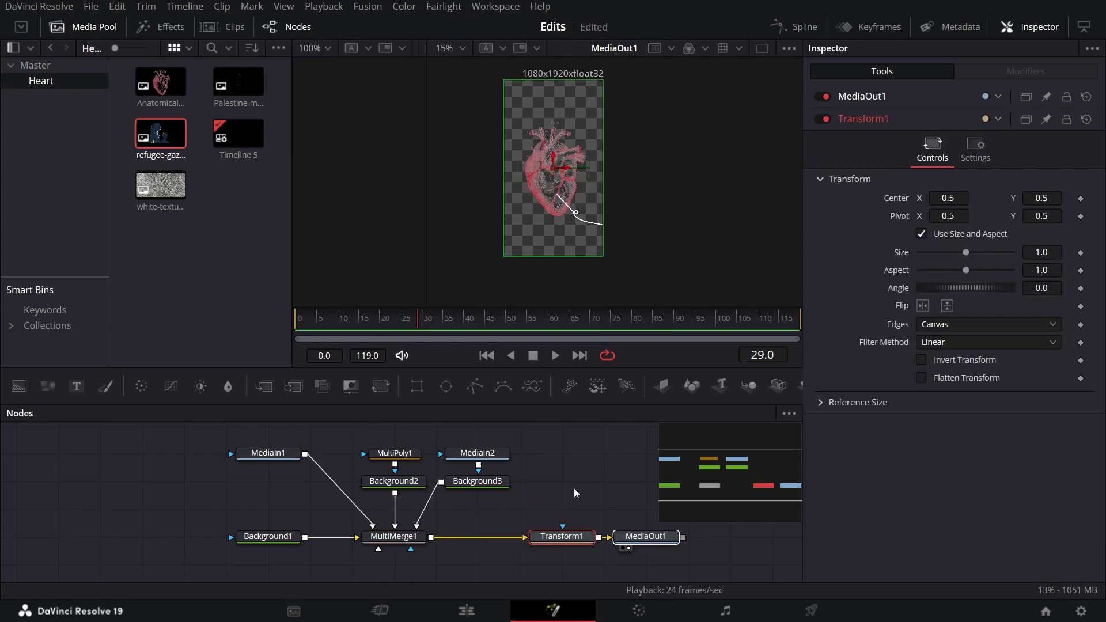
{"action": "left_click", "coordinate": [569, 535]}
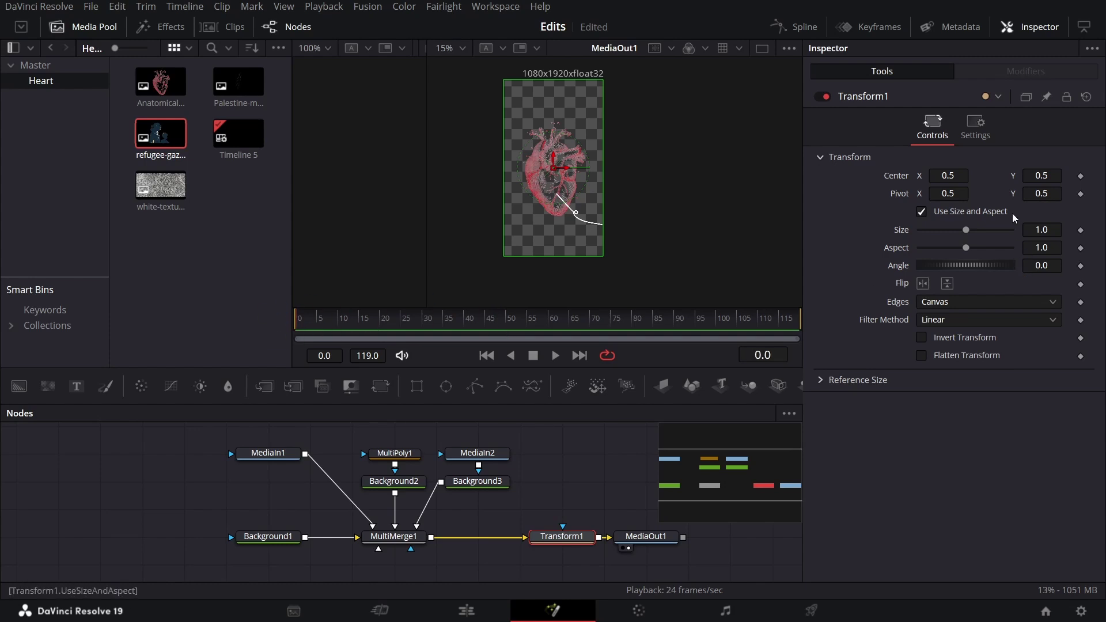
{"action": "left_click", "coordinate": [1081, 176]}
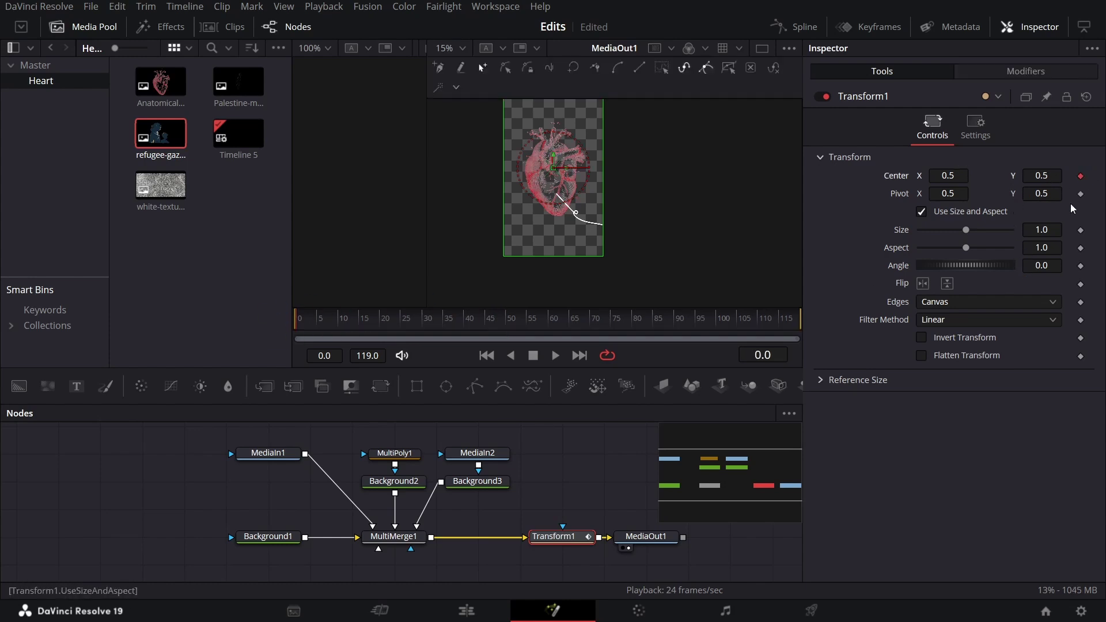
{"action": "left_click", "coordinate": [495, 326]}
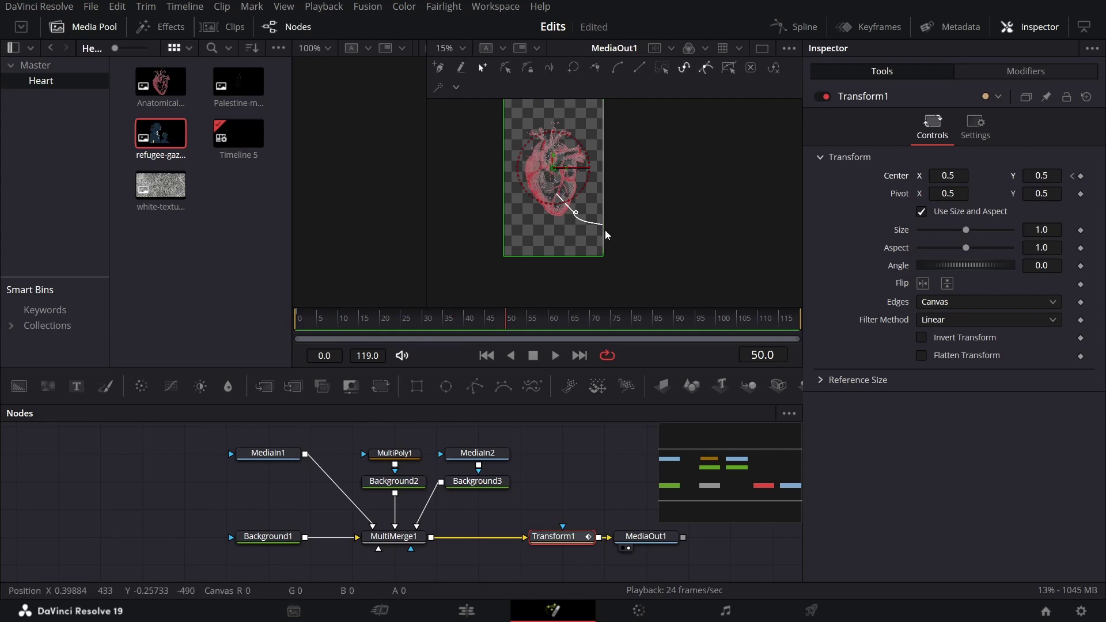
{"action": "left_click_drag", "start_coordinate": [567, 168], "coordinate": [464, 123]}
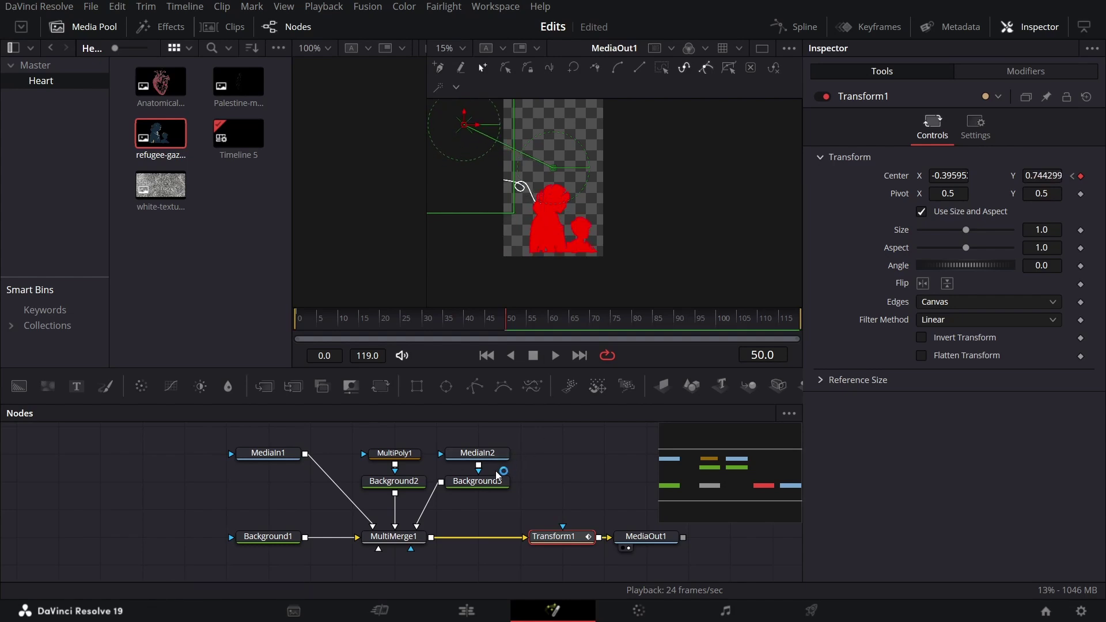
Fine-tune the end position and place the silhouette layer at X 1.16474, Y -0.2695
{"action": "left_click", "coordinate": [393, 536]}
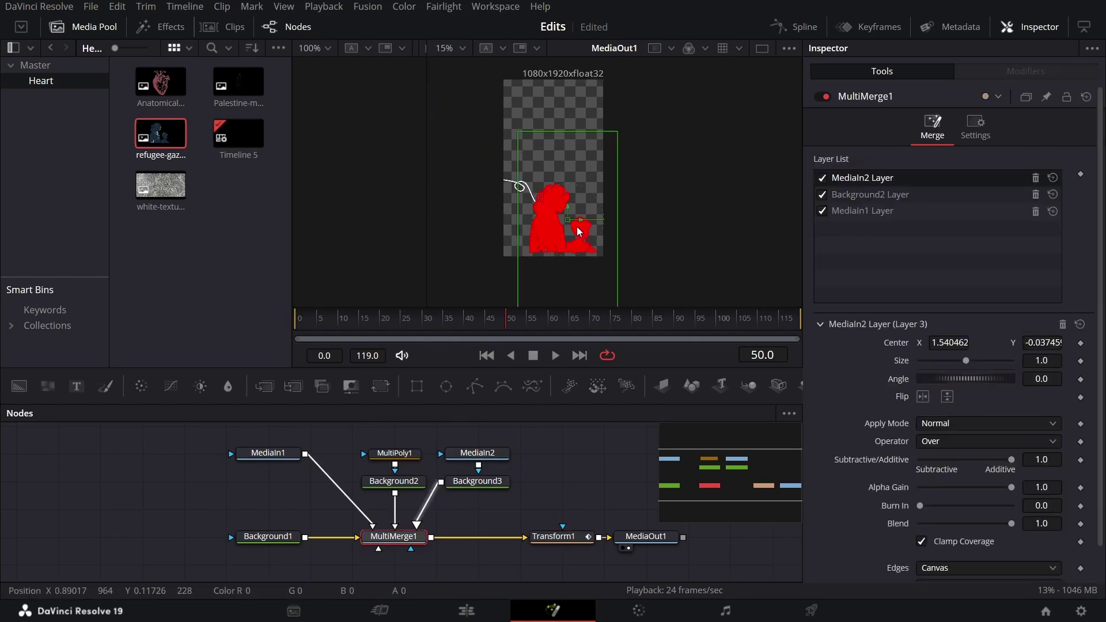
{"action": "left_click_drag", "start_coordinate": [567, 220], "coordinate": [538, 248]}
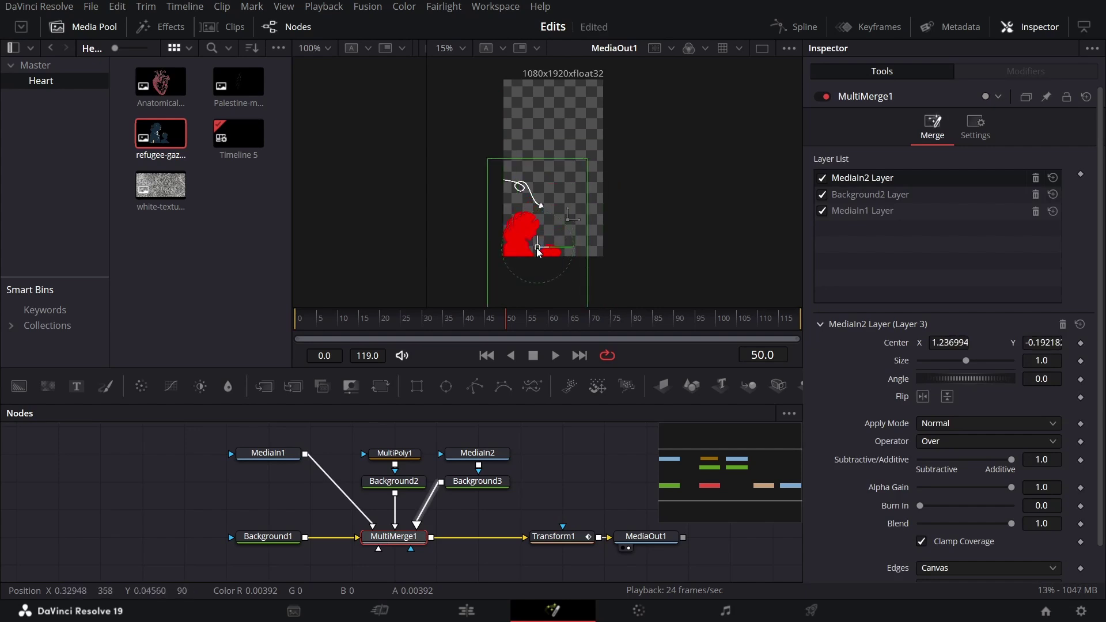
{"action": "left_click", "coordinate": [561, 537]}
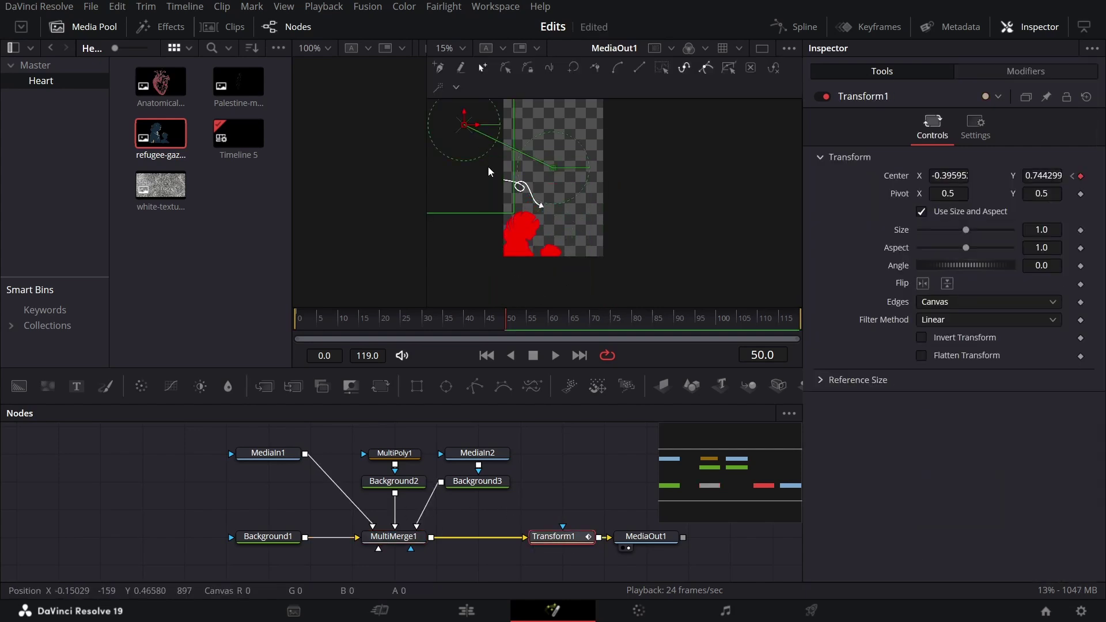
{"action": "left_click_drag", "start_coordinate": [464, 114], "coordinate": [465, 88]}
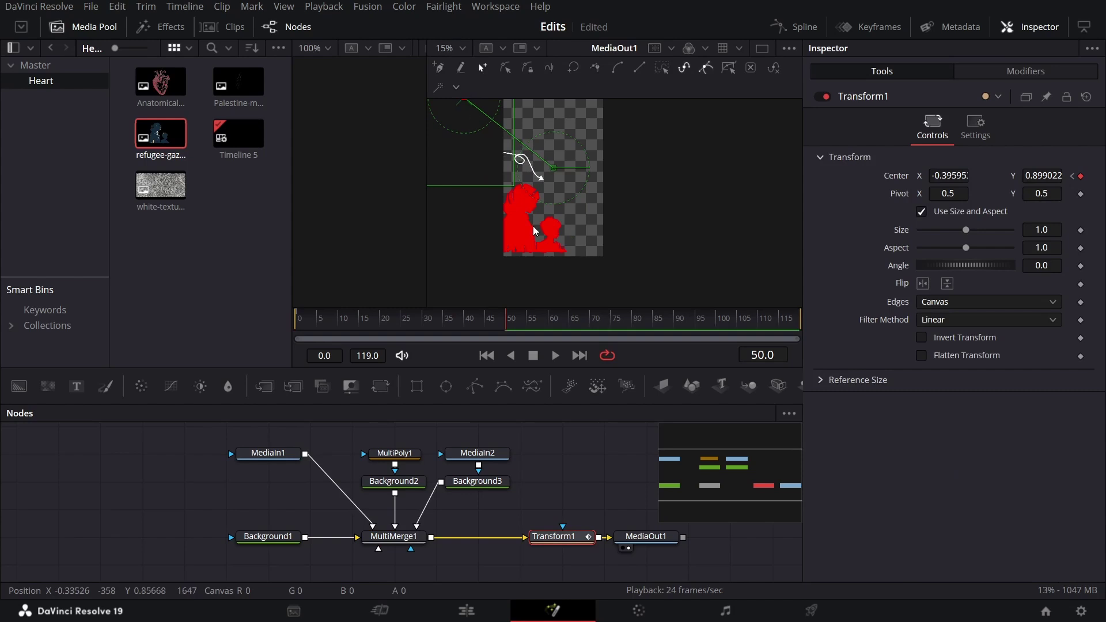
{"action": "left_click", "coordinate": [393, 536]}
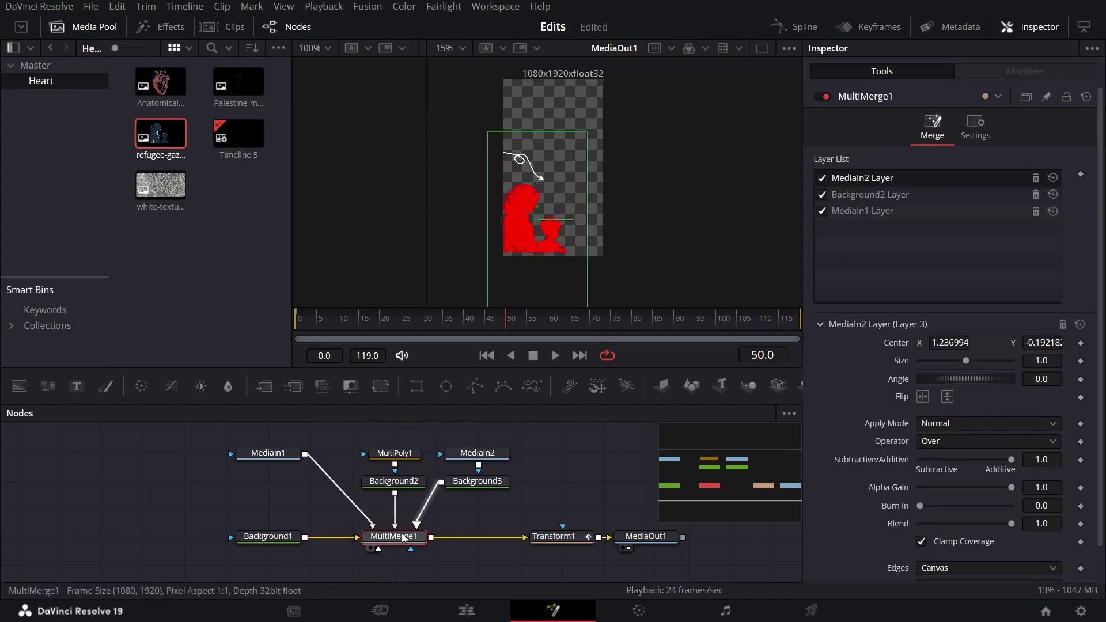
{"action": "left_click_drag", "start_coordinate": [535, 218], "coordinate": [534, 234]}
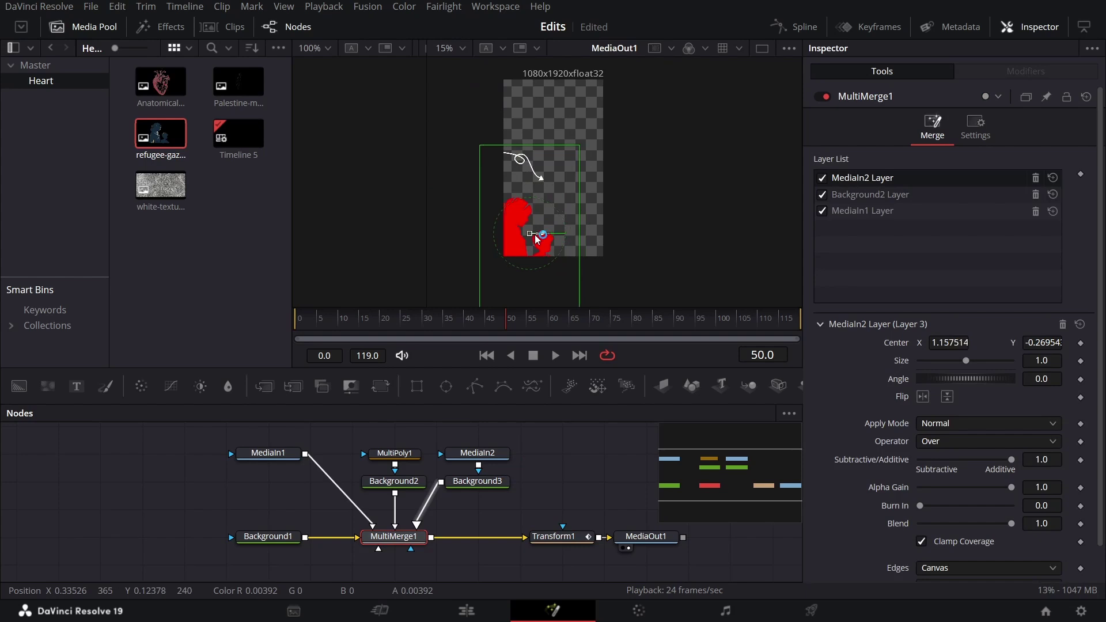
{"action": "left_click", "coordinate": [567, 469]}
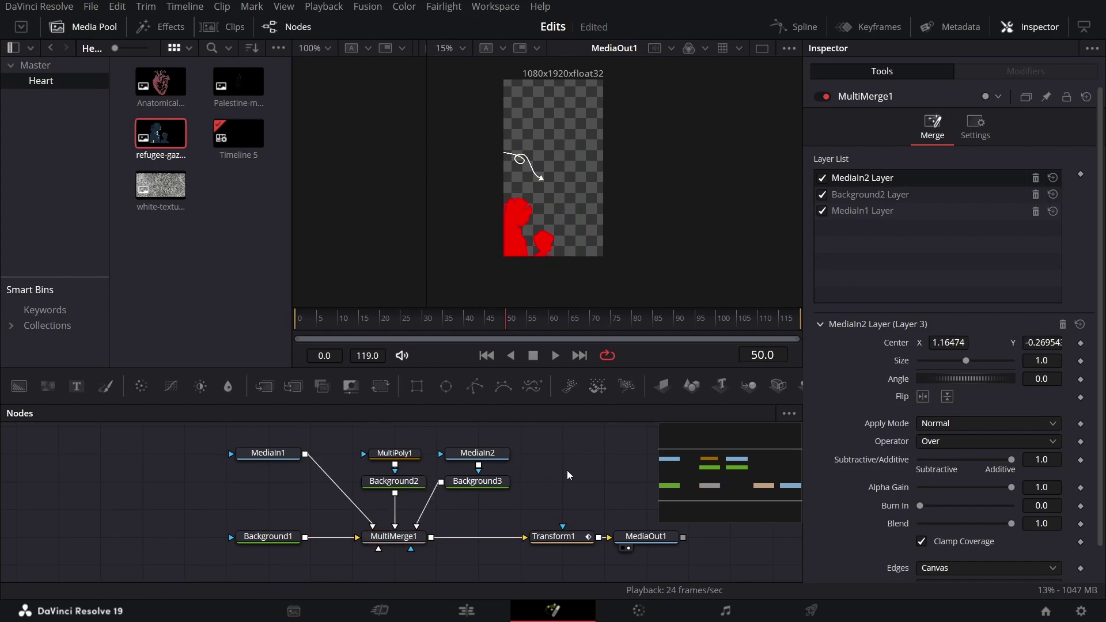
{"action": "left_click_drag", "start_coordinate": [584, 471], "coordinate": [435, 478]}
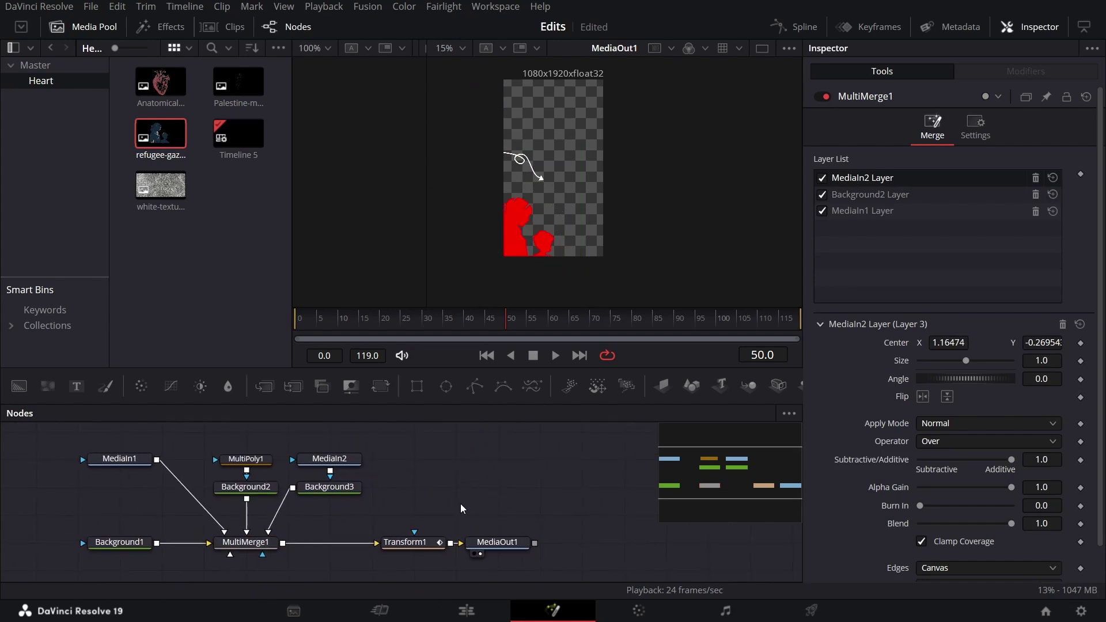
Smooth both Transform1 Displacement keyframes in the Spline editor with Shift+S
{"action": "left_click", "coordinate": [793, 26]}
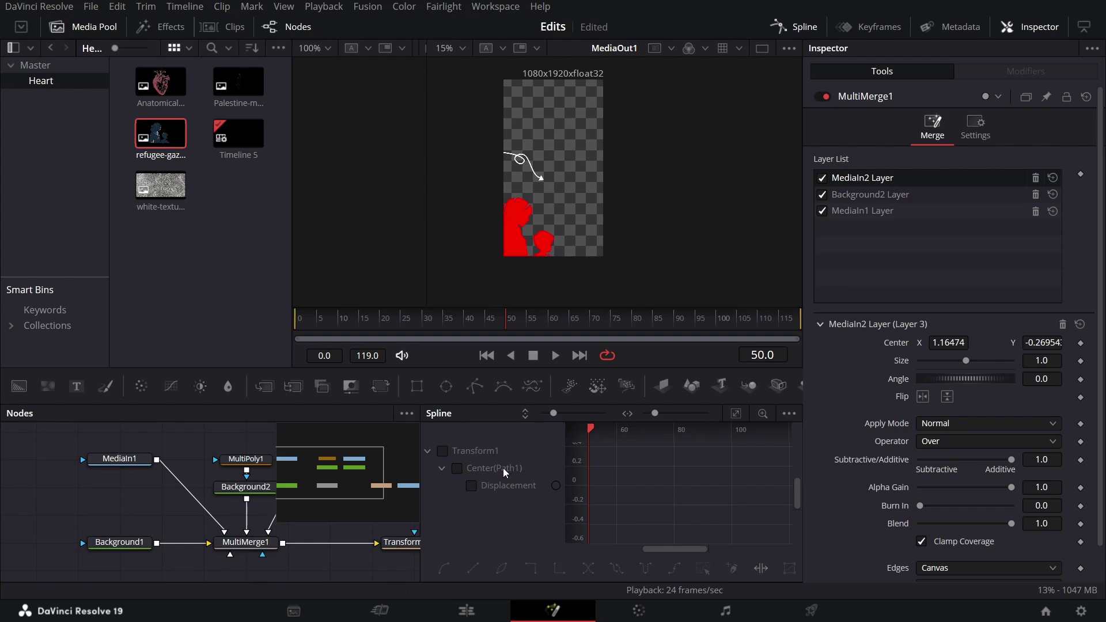
{"action": "left_click", "coordinate": [471, 485]}
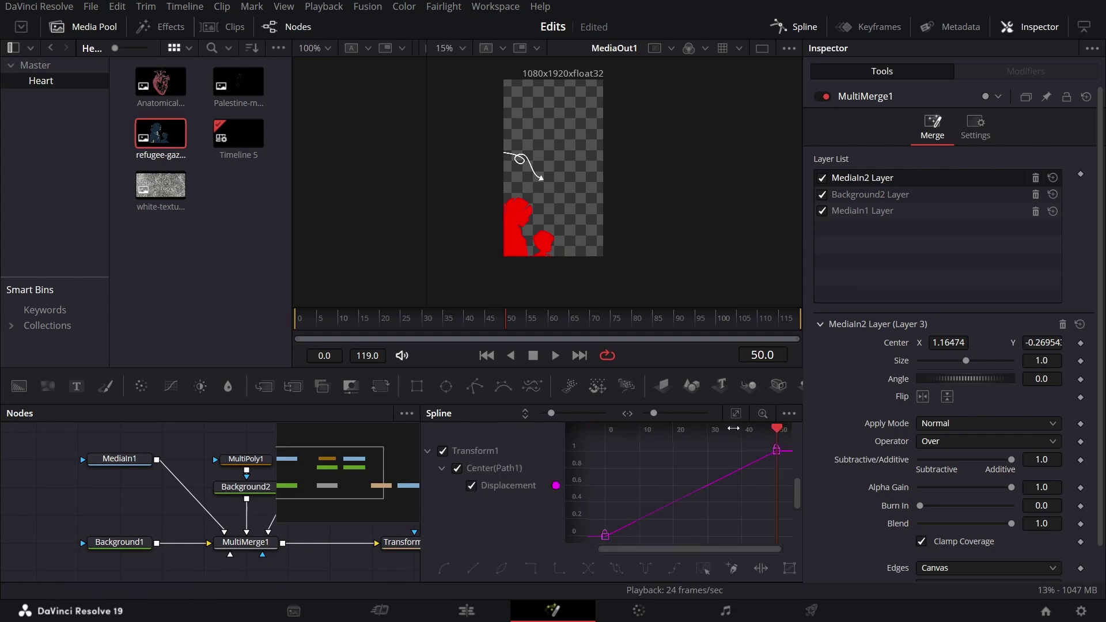
{"action": "left_click", "coordinate": [736, 415]}
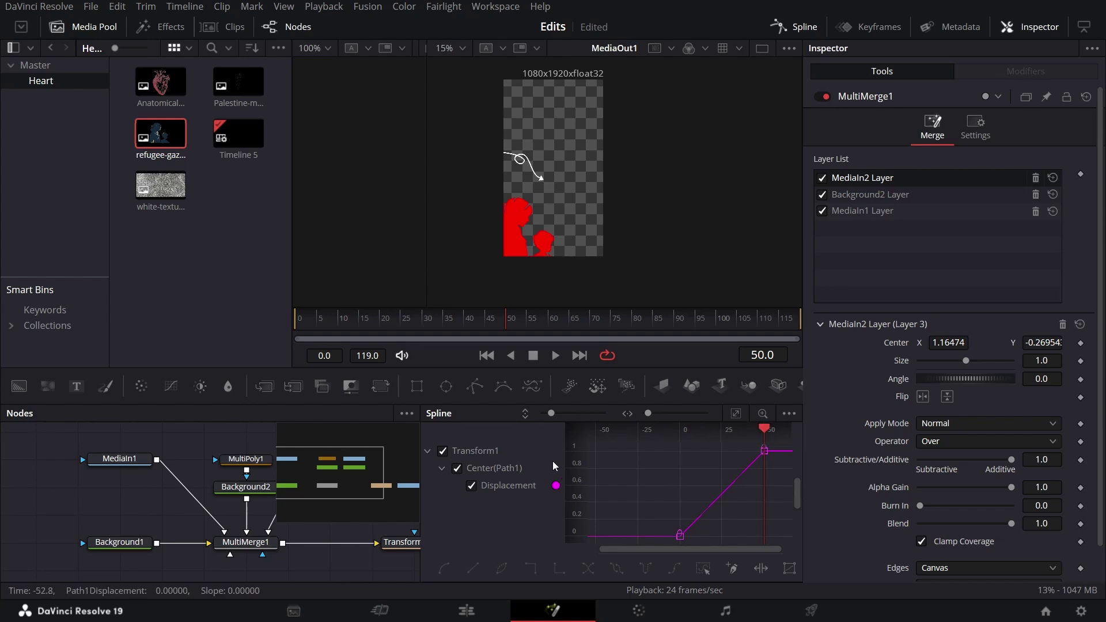
{"action": "scroll", "coordinate": [573, 448], "scroll_direction": "down", "scroll_amount": 2}
{"action": "scroll", "coordinate": [666, 501], "scroll_direction": "down", "scroll_amount": 2}
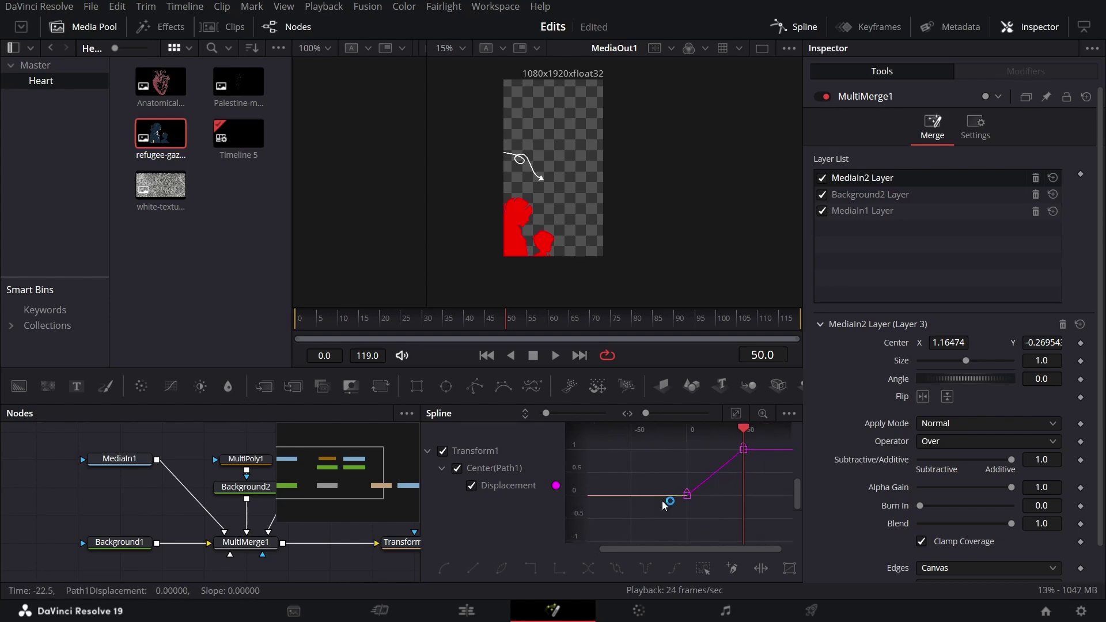
{"action": "left_click_drag", "start_coordinate": [660, 520], "coordinate": [759, 436]}
{"action": "key", "text": "shift+s"}
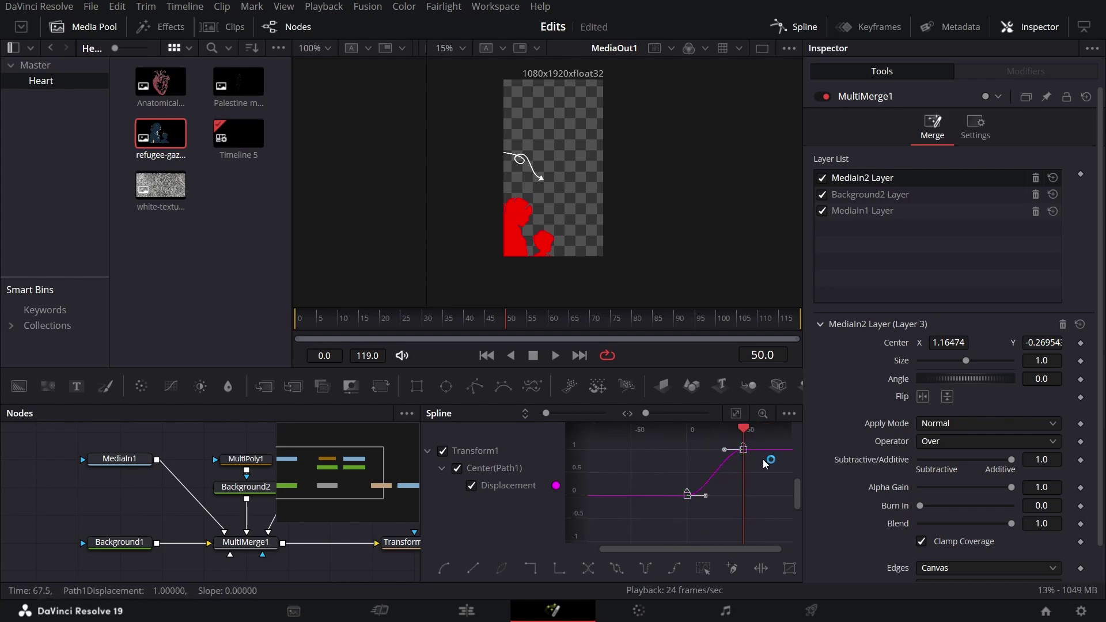
Lengthen the ease-out and ease-in handles on the Displacement curve and play back the slide
{"action": "left_click_drag", "start_coordinate": [703, 497], "coordinate": [741, 496]}
{"action": "left_click_drag", "start_coordinate": [724, 449], "coordinate": [697, 449]}
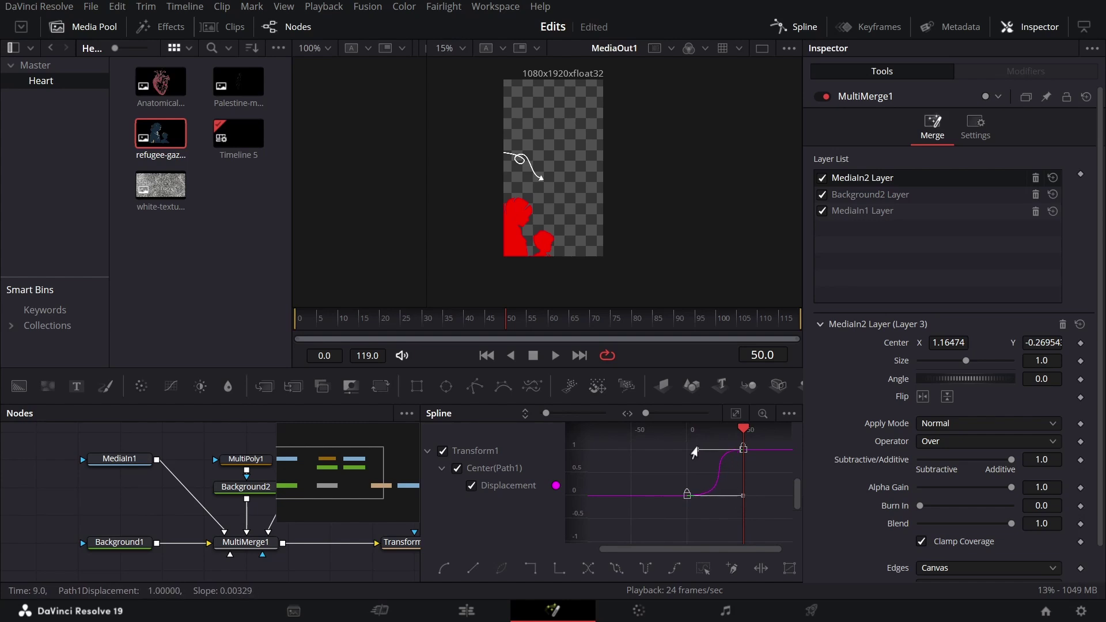
{"action": "key", "text": "space"}
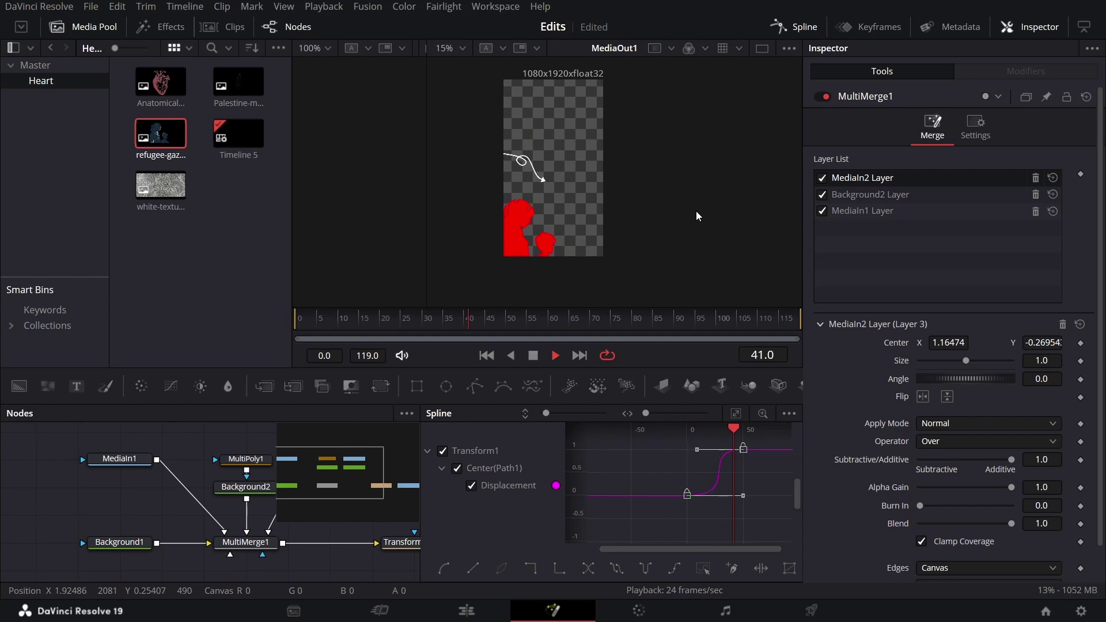
{"action": "key", "text": "F8"}
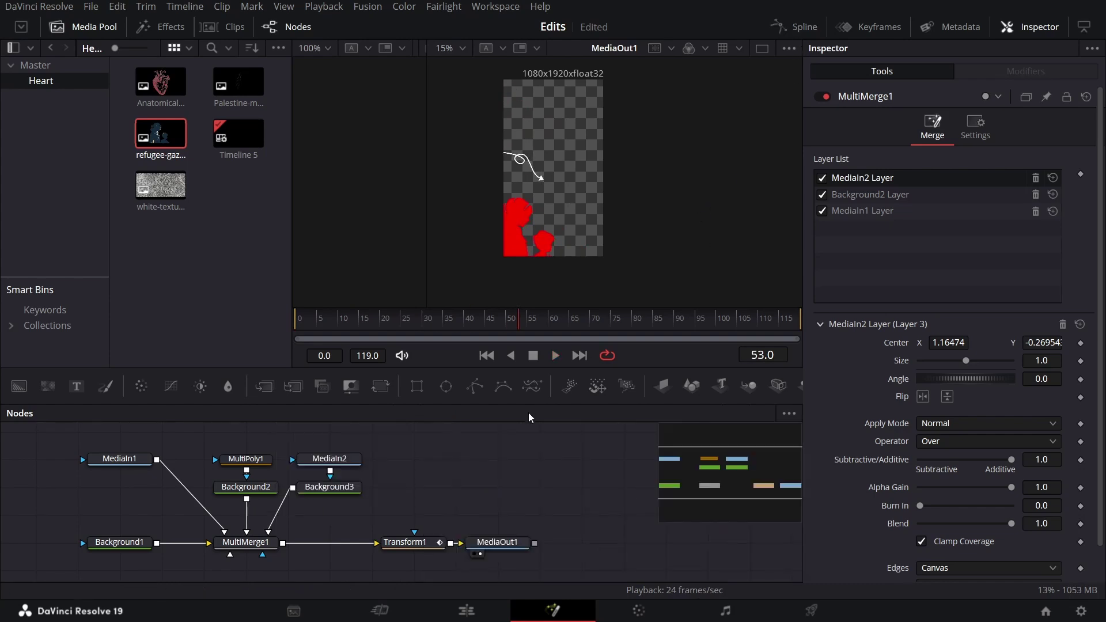
Keyframe MultiPoly1's Polygon 1 Length at full 1.0 on frame 70
{"action": "left_click", "coordinate": [374, 466]}
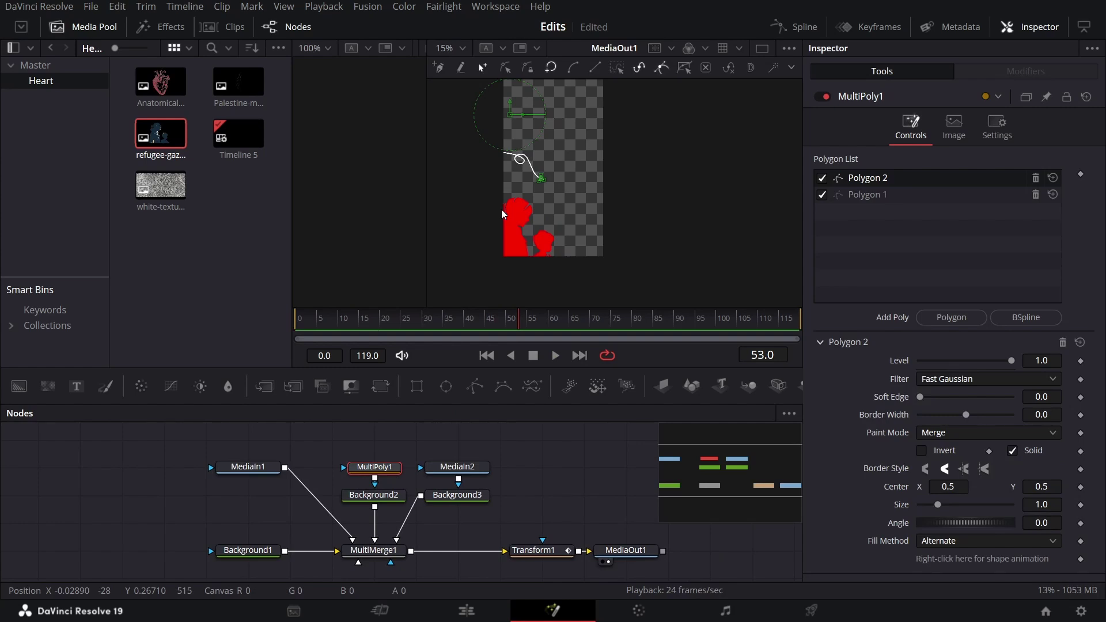
{"action": "left_click", "coordinate": [879, 197]}
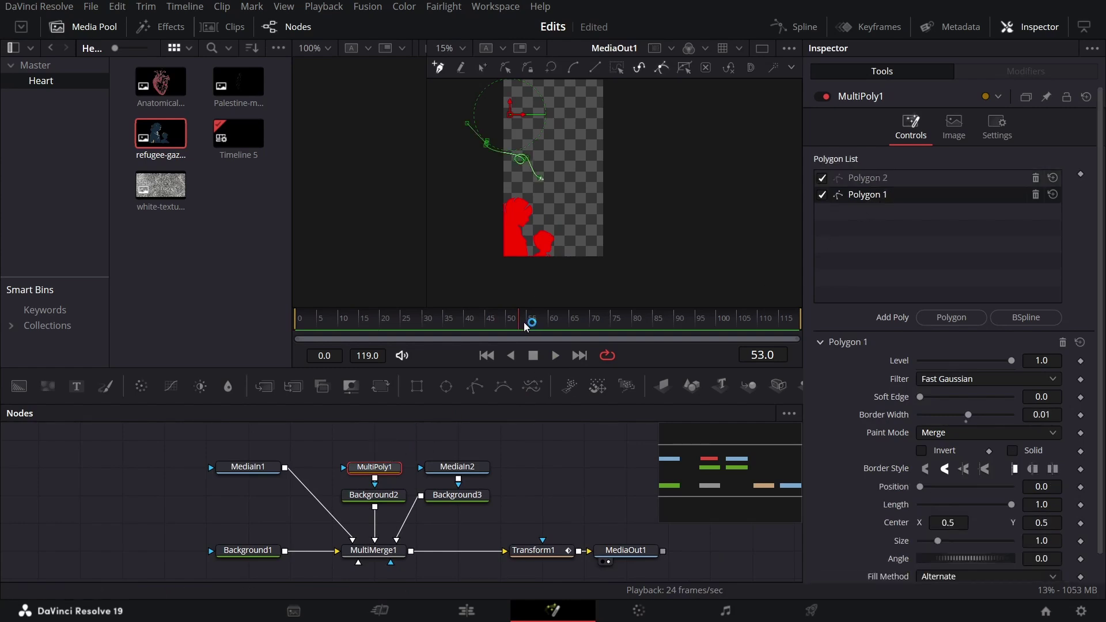
{"action": "left_click_drag", "start_coordinate": [461, 329], "coordinate": [591, 337]}
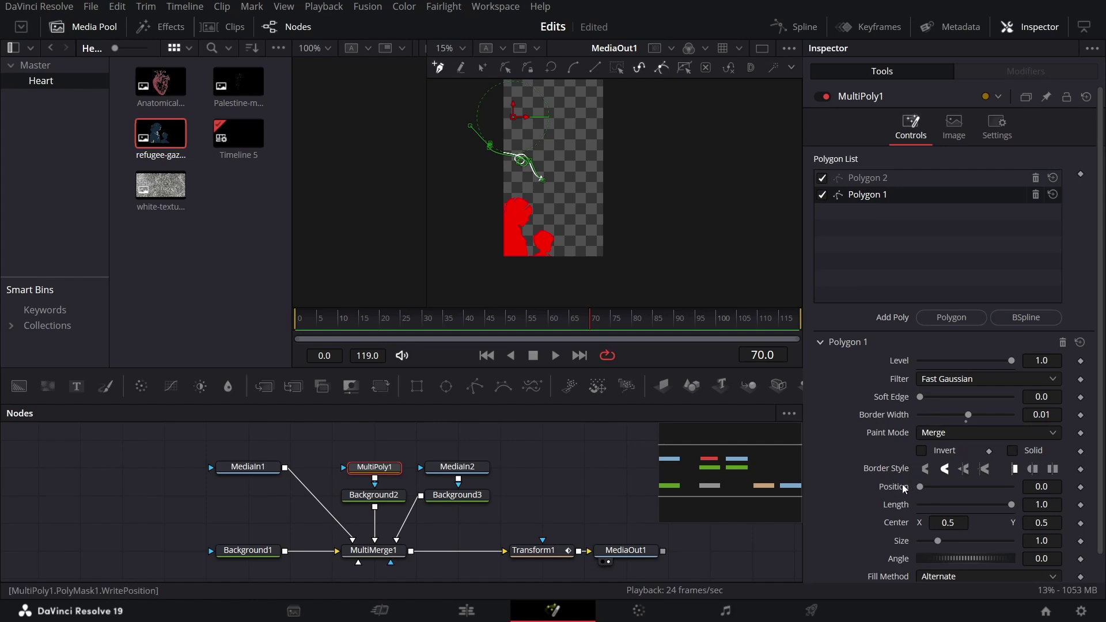
{"action": "left_click", "coordinate": [1080, 505]}
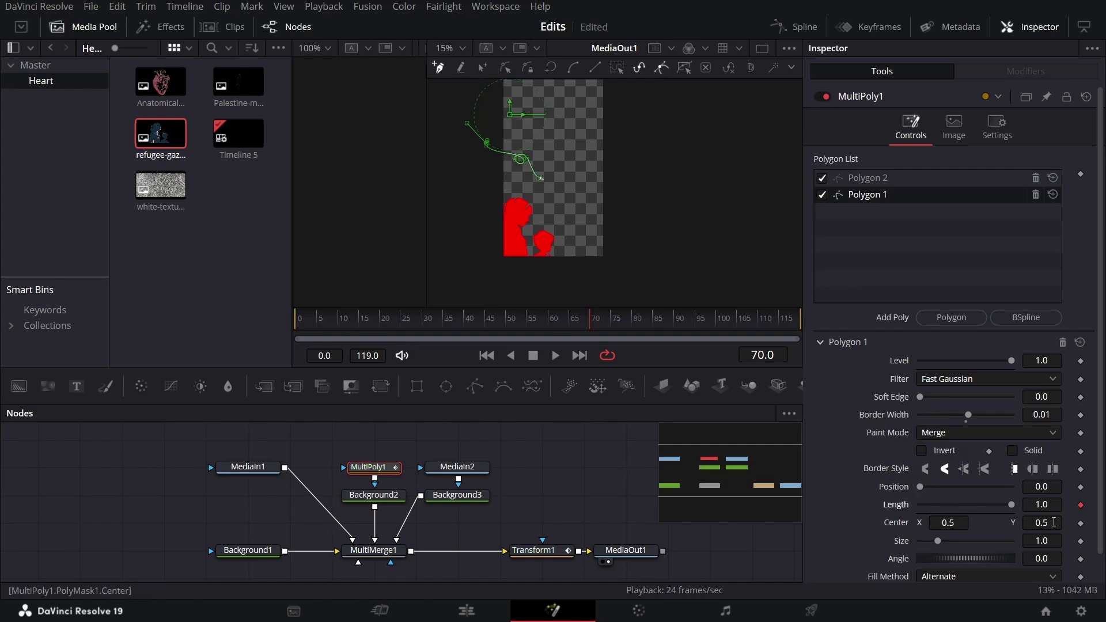
Set Polygon 1 Length to 0 at frame 10 and preview the white line writing on
{"action": "left_click_drag", "start_coordinate": [592, 336], "coordinate": [339, 328]}
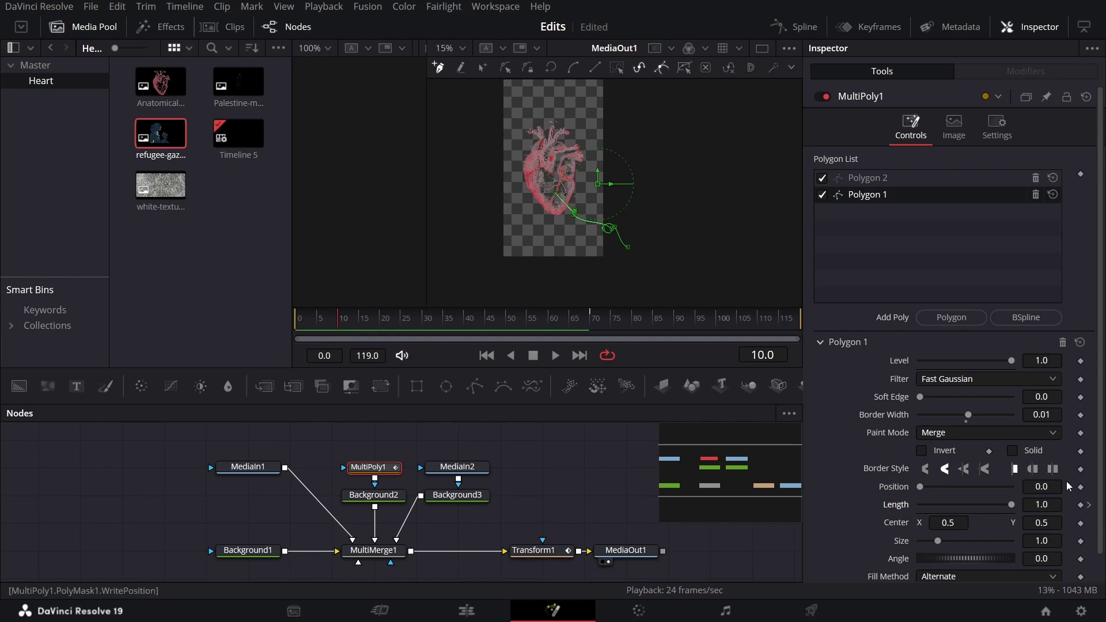
{"action": "left_click_drag", "start_coordinate": [1011, 504], "coordinate": [913, 511]}
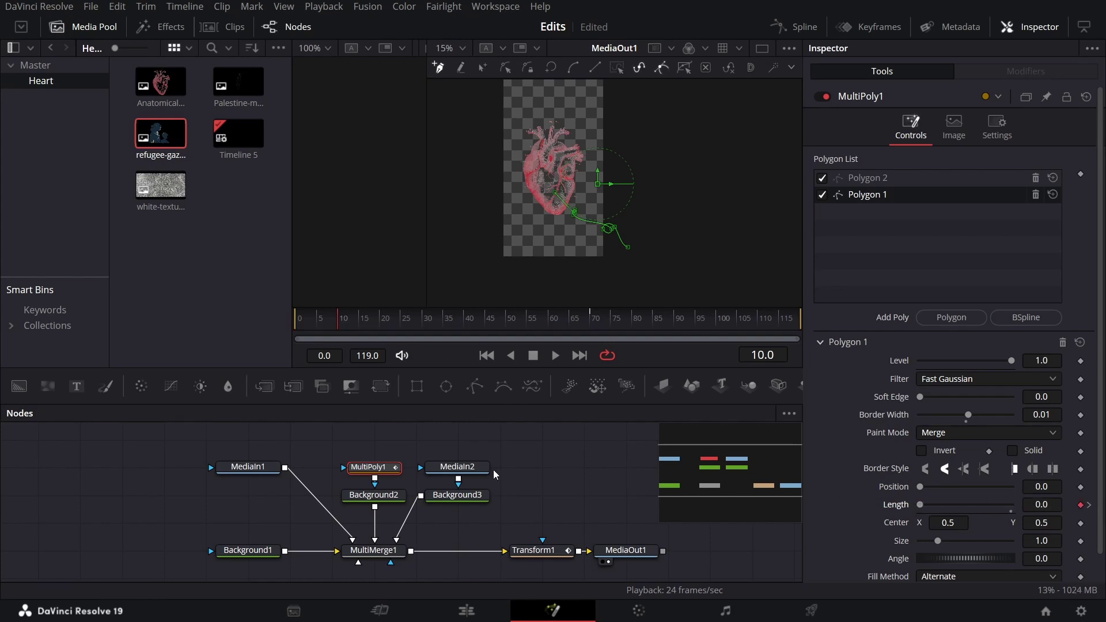
{"action": "left_click", "coordinate": [548, 461]}
{"action": "key", "text": "space"}
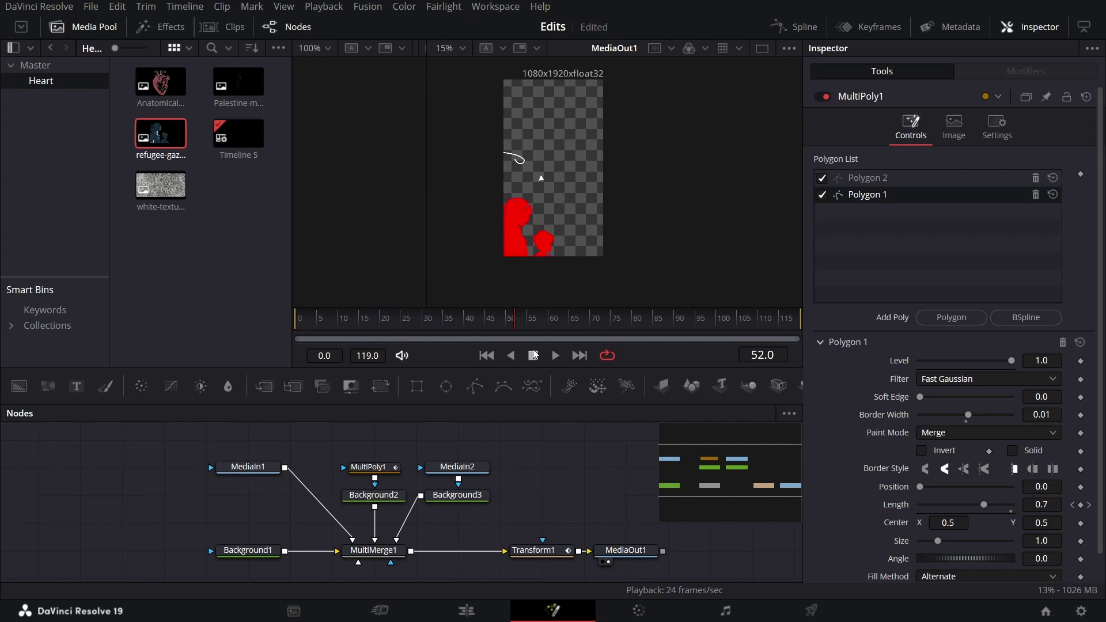
{"action": "left_click_drag", "start_coordinate": [523, 324], "coordinate": [586, 333]}
{"action": "left_click", "coordinate": [876, 180]}
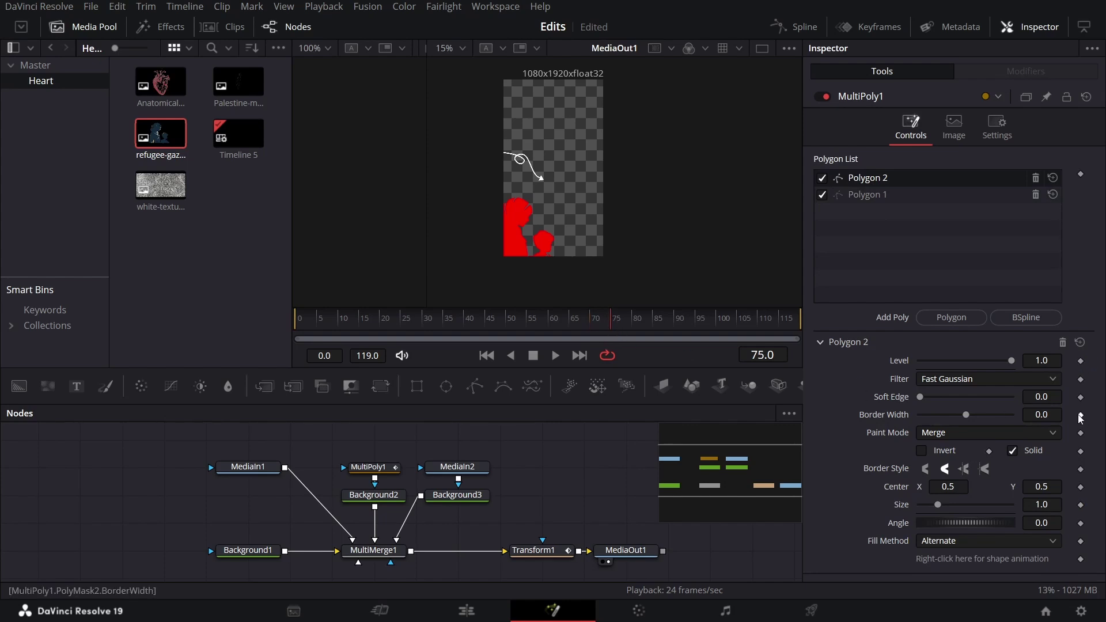
Keyframe Polygon 2's Level at 0 so the arrowhead stays hidden until frame 70, then preview
{"action": "left_click", "coordinate": [1080, 361]}
{"action": "left_click_drag", "start_coordinate": [597, 326], "coordinate": [592, 326]}
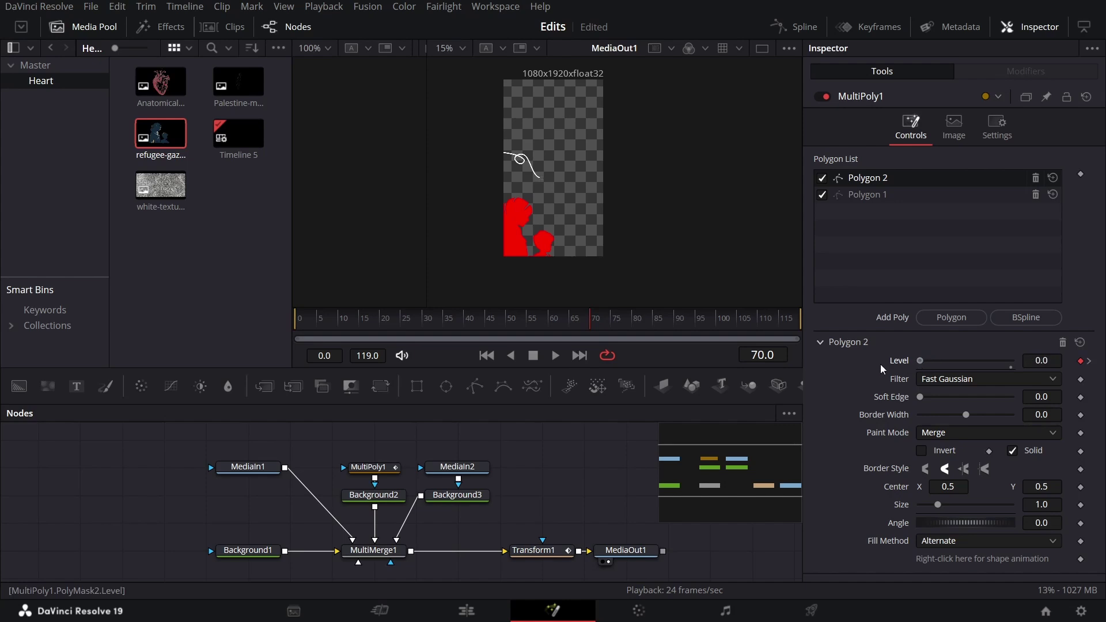
{"action": "key", "text": "space"}
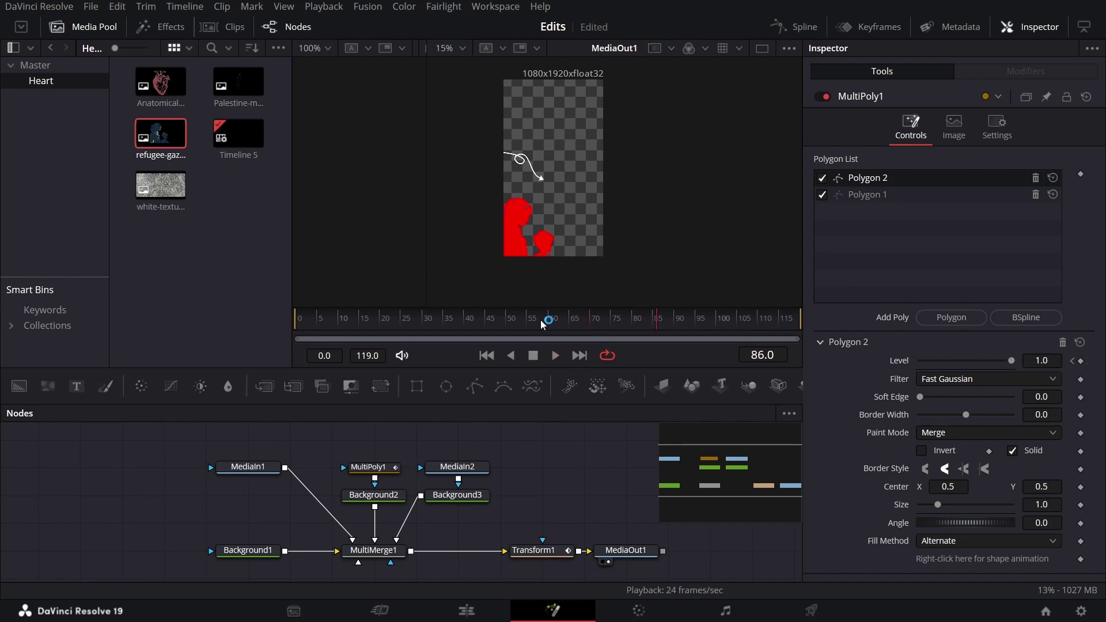
{"action": "left_click", "coordinate": [420, 319]}
{"action": "key", "text": "space"}
Ease Polygon 1's Length keyframes in the Spline editor and preview the smoothed write-on
{"action": "left_click", "coordinate": [794, 26]}
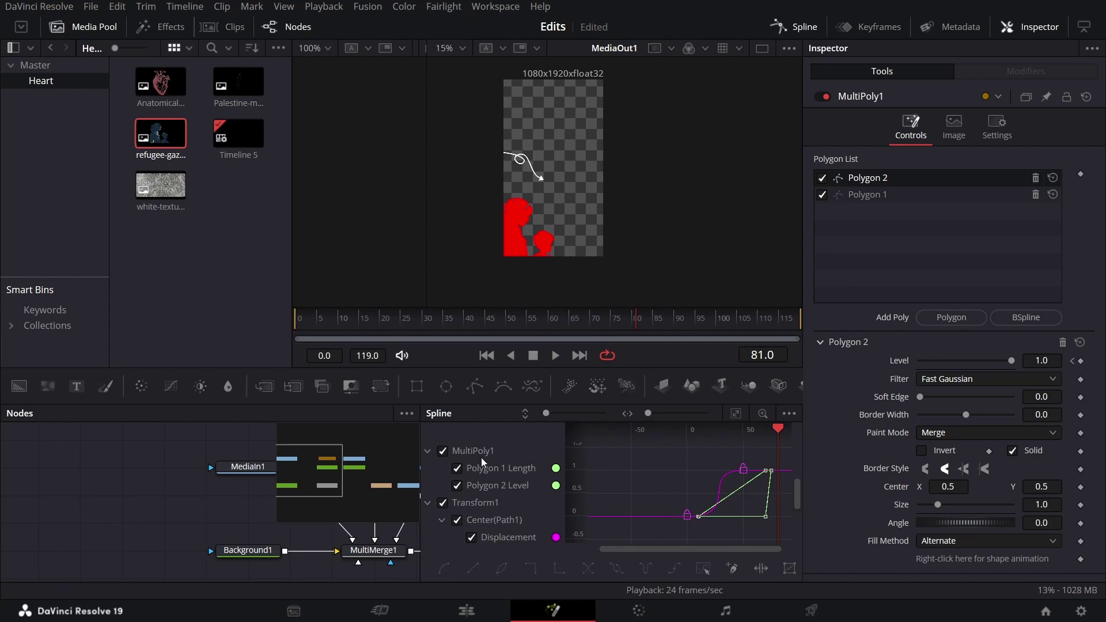
{"action": "left_click", "coordinate": [442, 503]}
{"action": "left_click", "coordinate": [427, 503]}
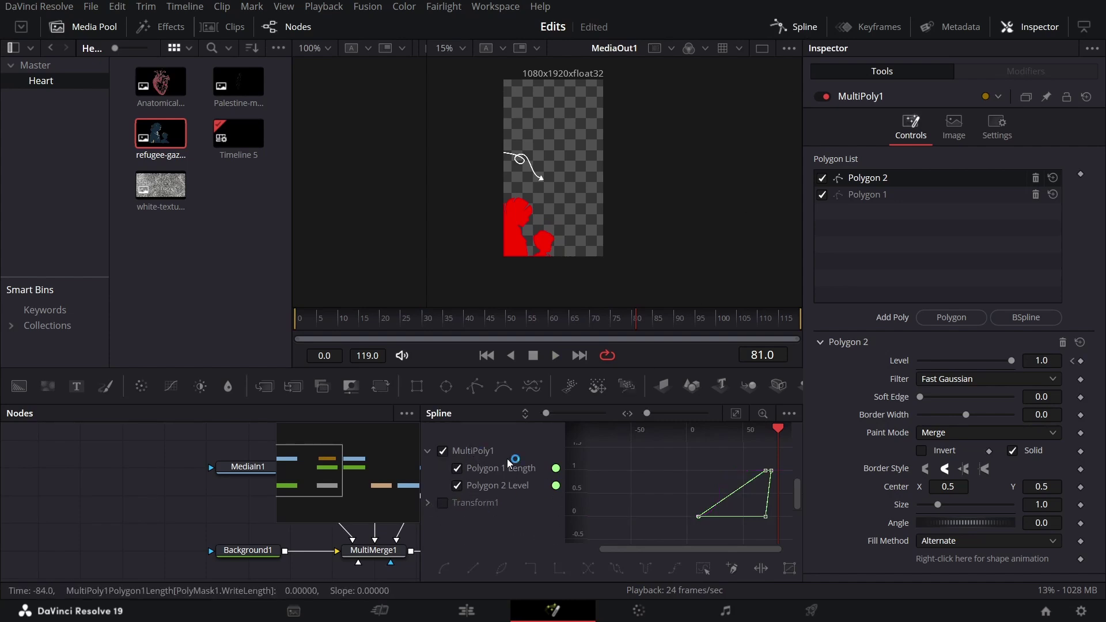
{"action": "scroll", "coordinate": [746, 432], "scroll_direction": "down", "scroll_amount": 2}
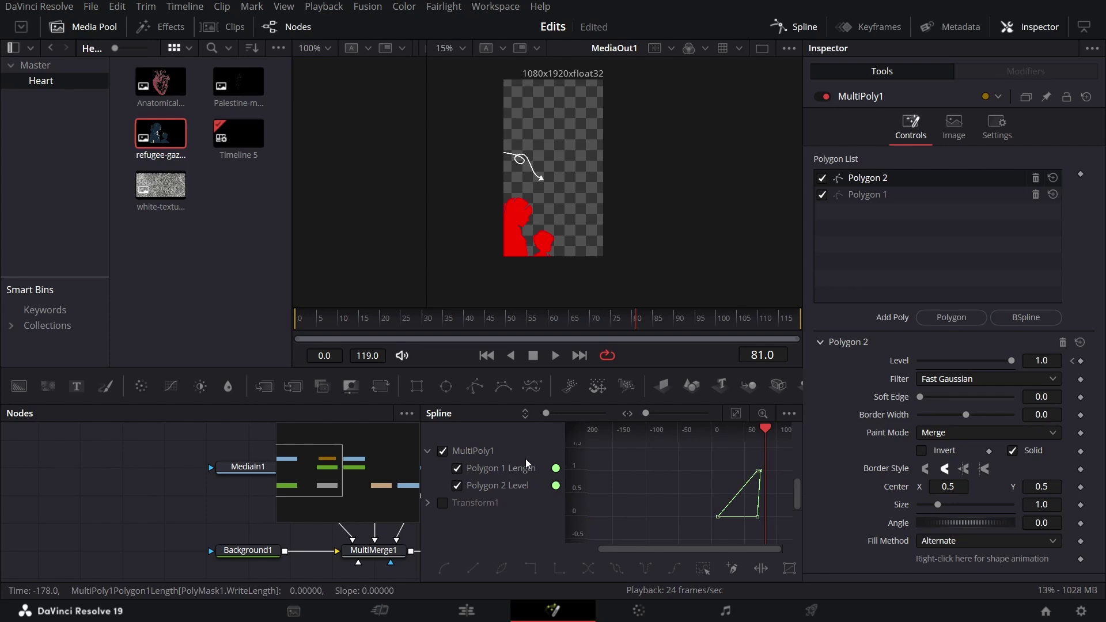
{"action": "left_click", "coordinate": [457, 485]}
{"action": "left_click_drag", "start_coordinate": [692, 532], "coordinate": [783, 508]}
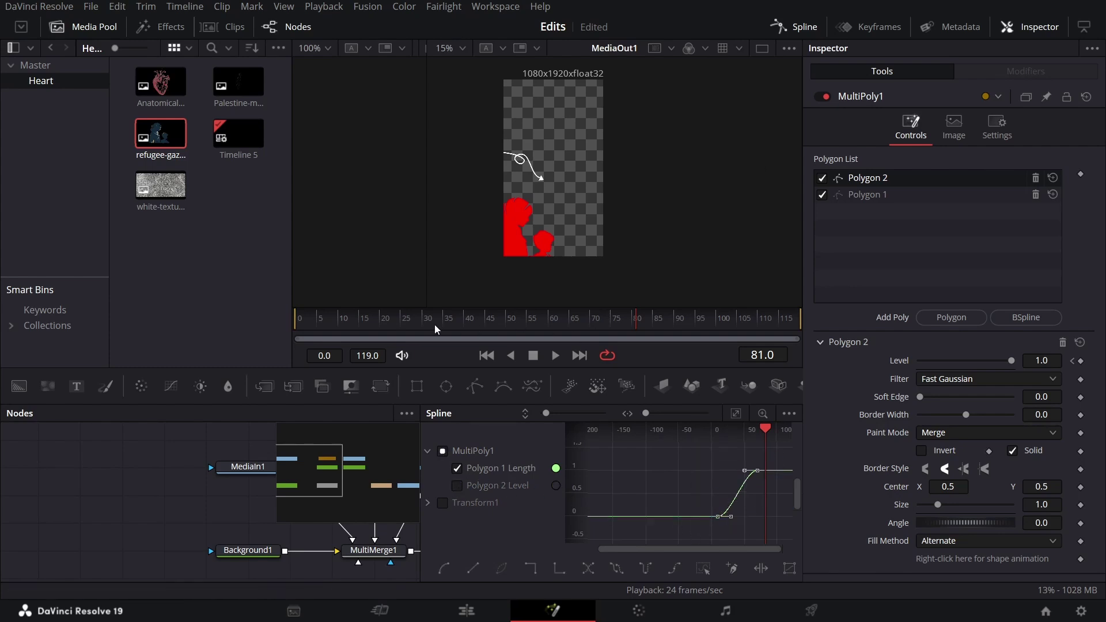
{"action": "left_click", "coordinate": [337, 324]}
{"action": "key", "text": "space"}
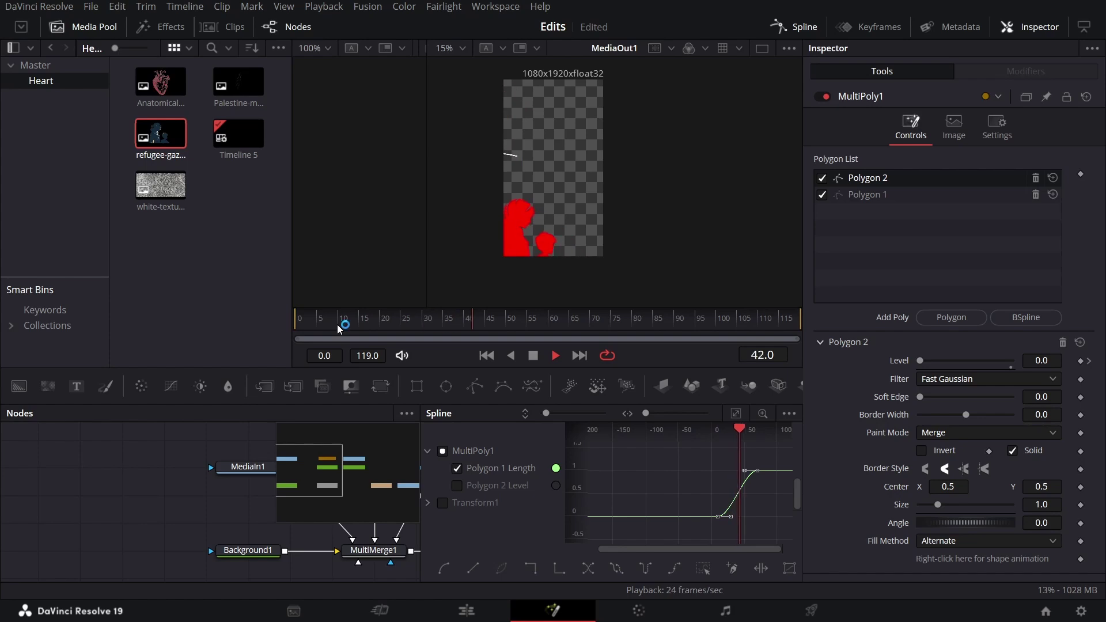
{"action": "key", "text": "space"}
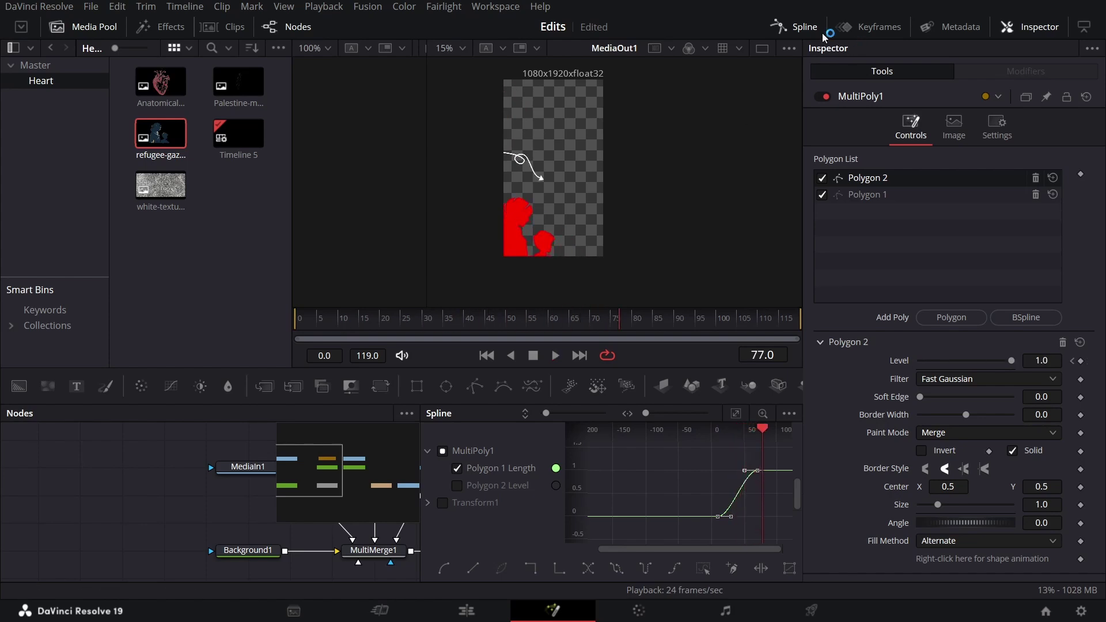
{"action": "left_click", "coordinate": [800, 33]}
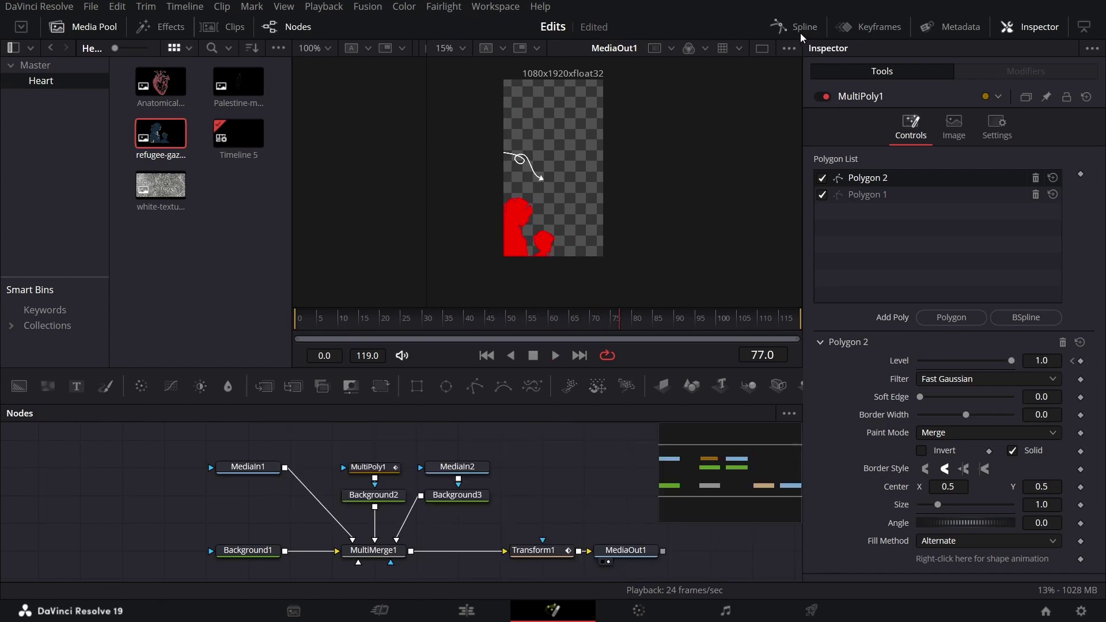
Show MultiPoly1's animated tracks in the Keyframes editor, fitting frames 0–119 in view
{"action": "left_click", "coordinate": [868, 26]}
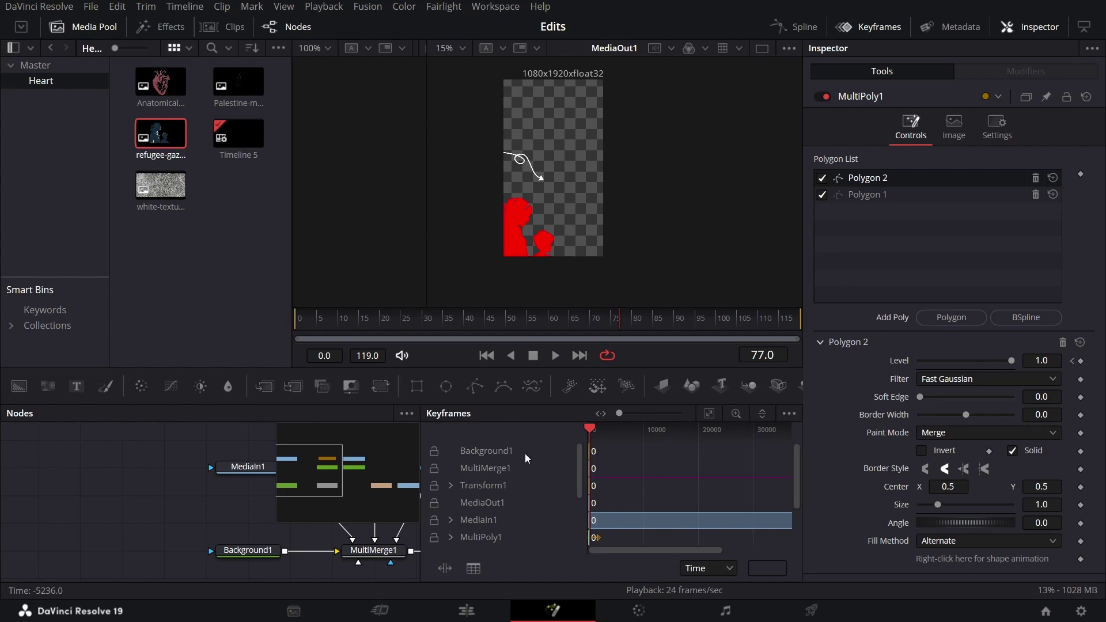
{"action": "scroll", "coordinate": [469, 485], "scroll_direction": "down", "scroll_amount": 1}
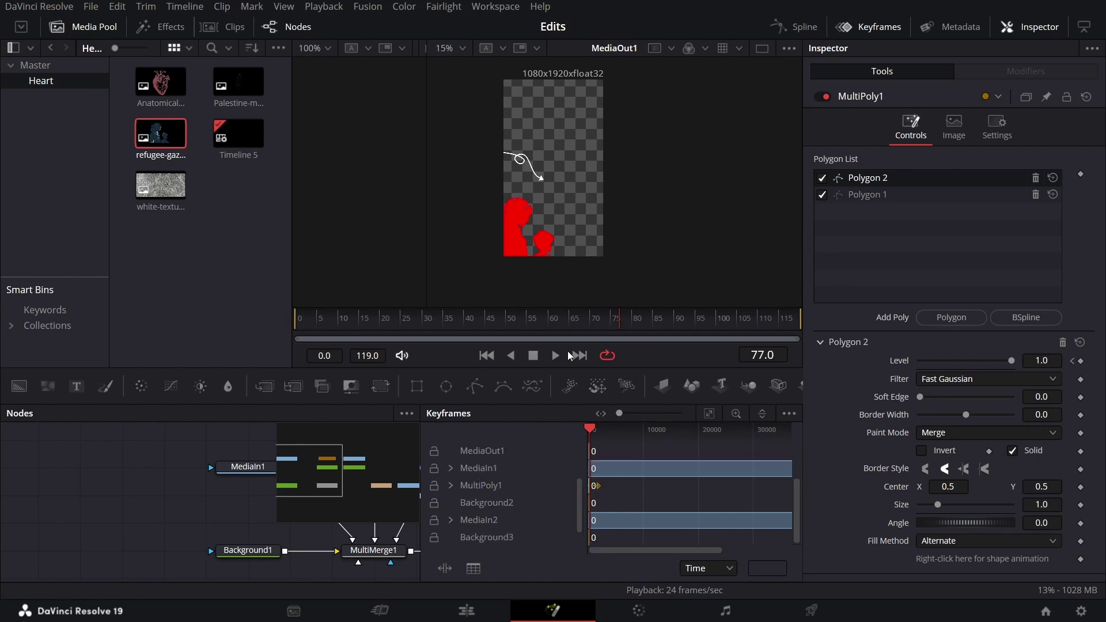
{"action": "left_click", "coordinate": [533, 320]}
{"action": "left_click", "coordinate": [427, 331]}
{"action": "left_click_drag", "start_coordinate": [427, 330], "coordinate": [507, 333]}
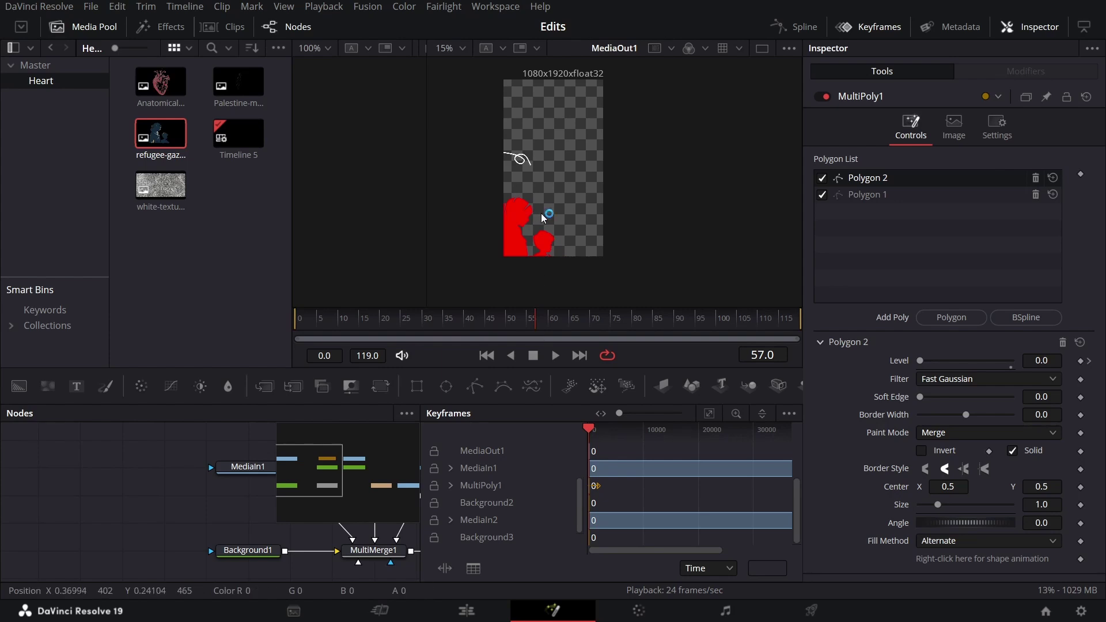
{"action": "left_click", "coordinate": [453, 485]}
{"action": "scroll", "coordinate": [528, 492], "scroll_direction": "down", "scroll_amount": 1}
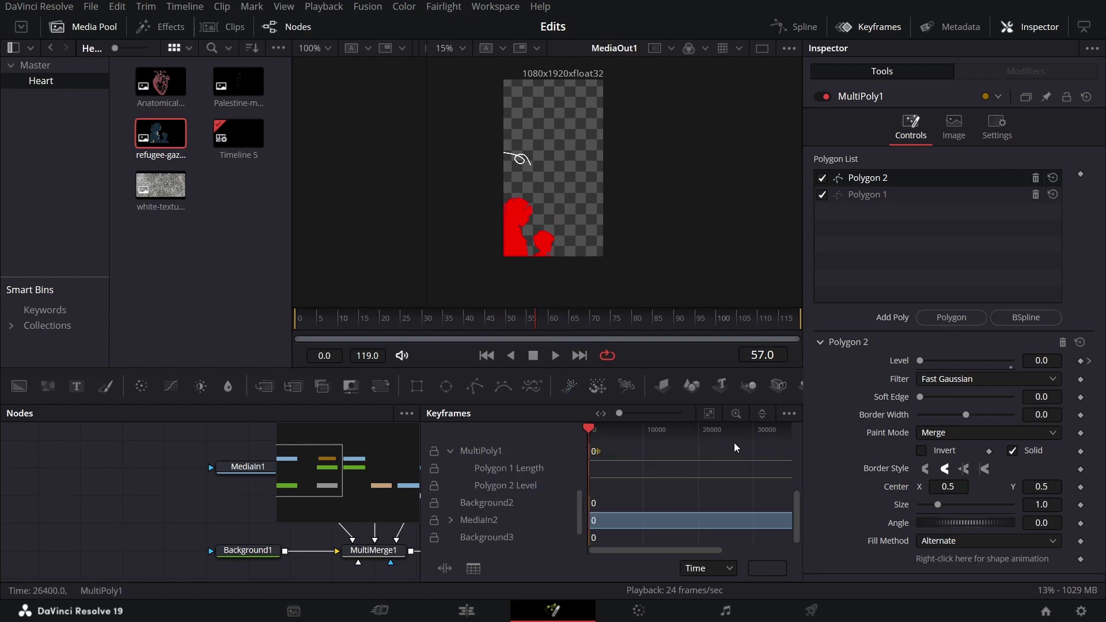
{"action": "left_click", "coordinate": [720, 416]}
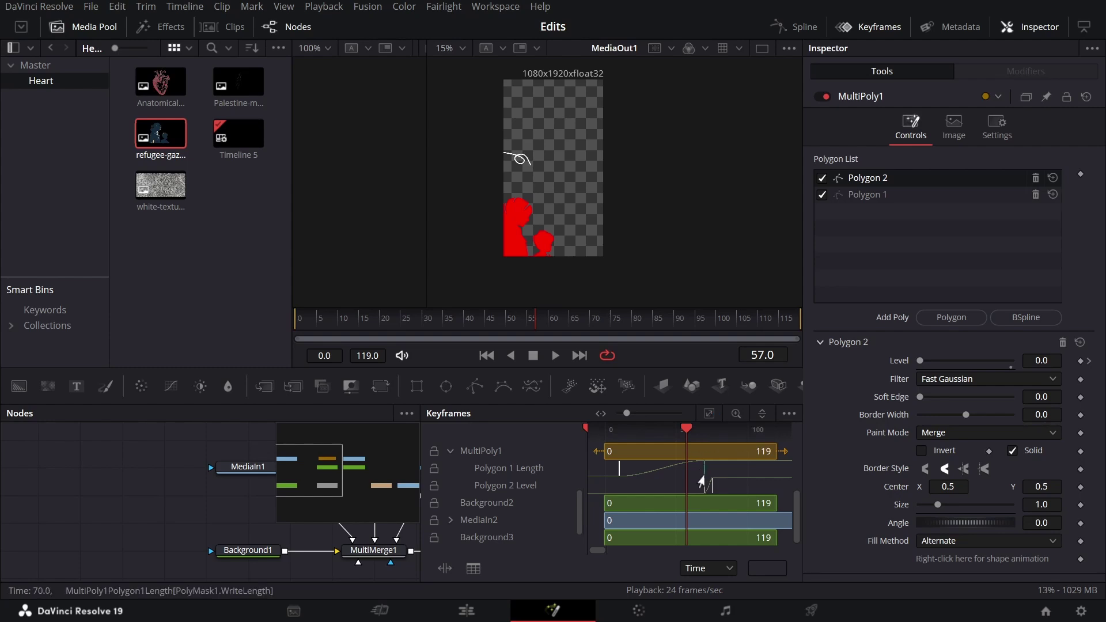
{"action": "left_click_drag", "start_coordinate": [550, 331], "coordinate": [508, 330]}
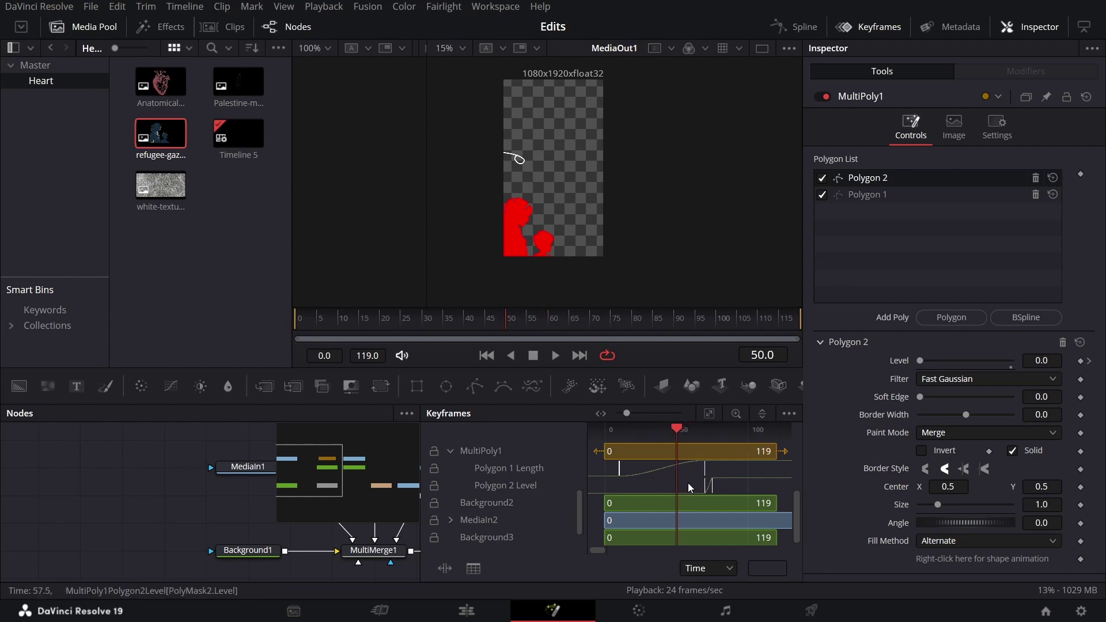
Retime the Polygon 2 Level keyframes to frames 50 and 65 and preview the arrowhead fade-in
{"action": "left_click", "coordinate": [706, 463]}
{"action": "left_click_drag", "start_coordinate": [706, 463], "coordinate": [675, 470]}
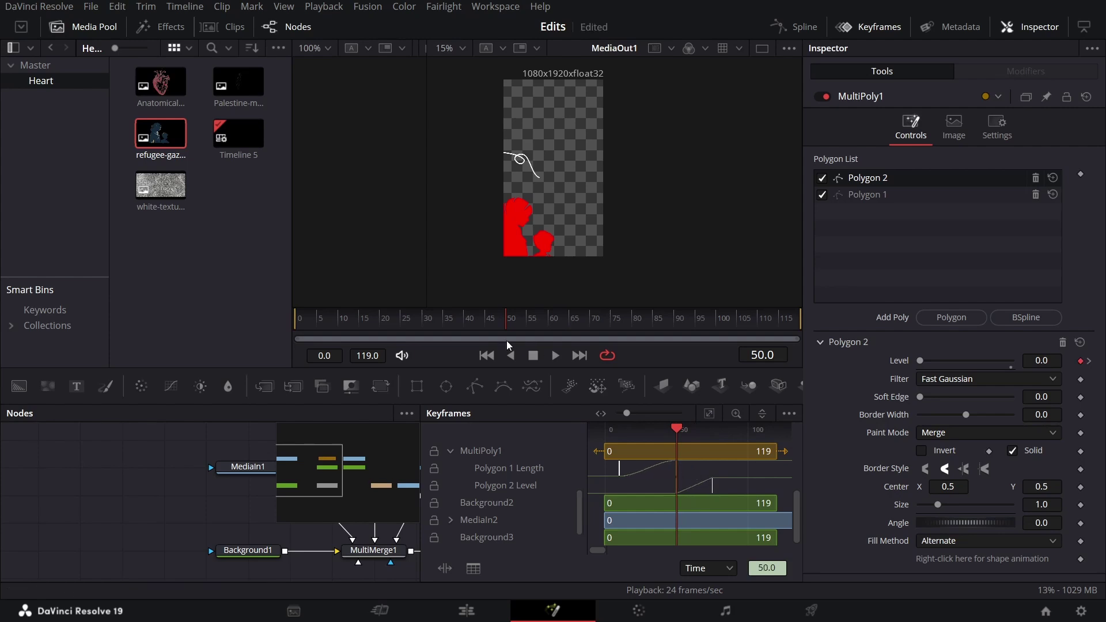
{"action": "left_click", "coordinate": [291, 319]}
{"action": "key", "text": "space"}
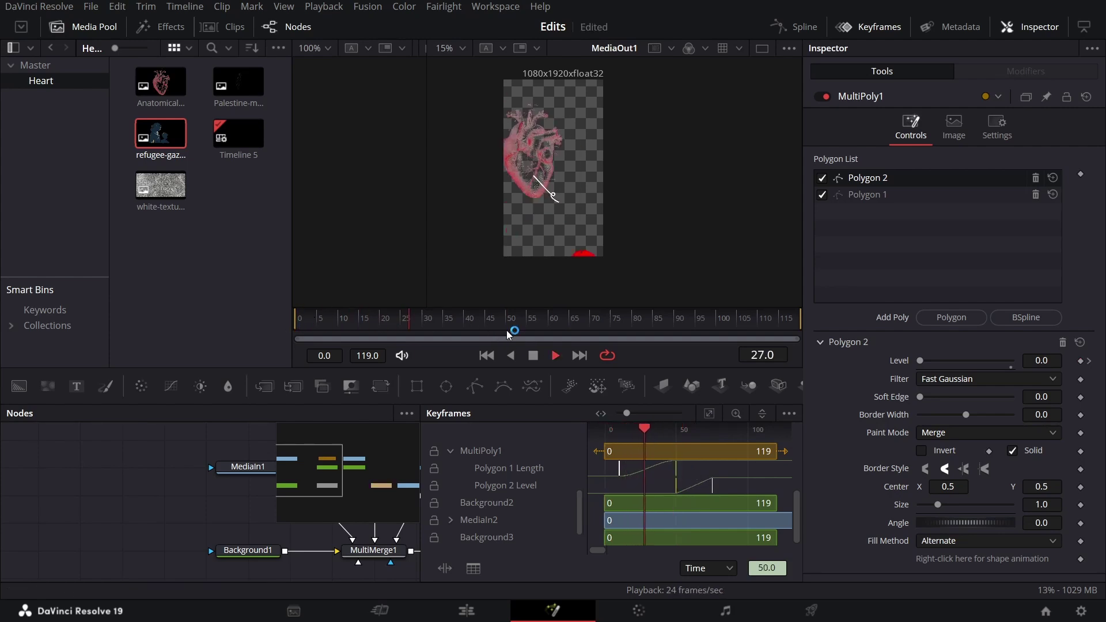
{"action": "key", "text": "space"}
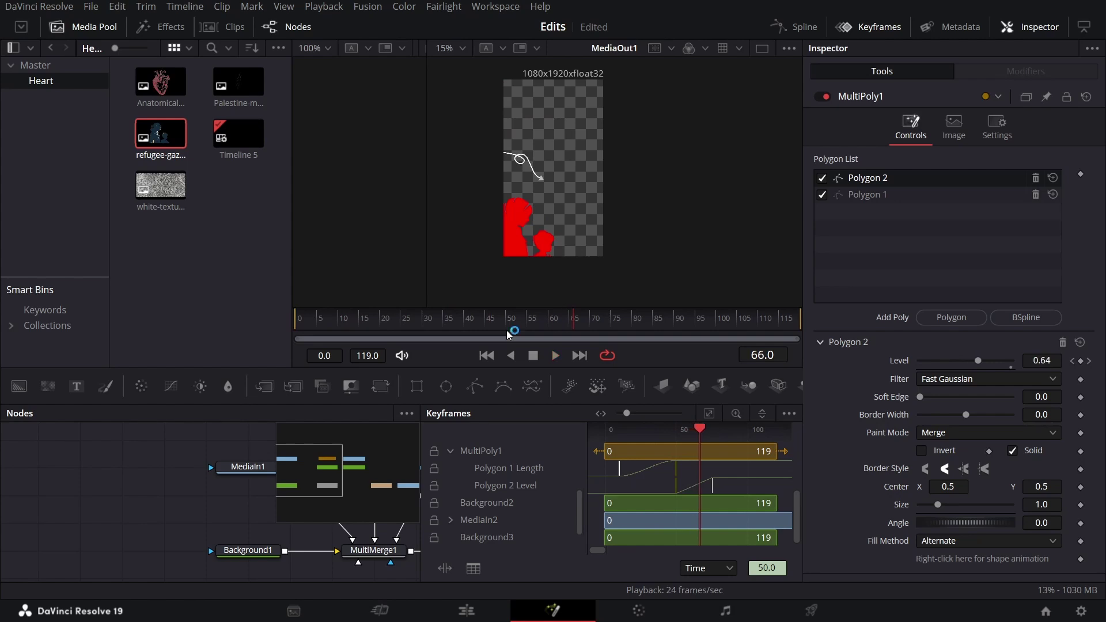
{"action": "left_click", "coordinate": [565, 325]}
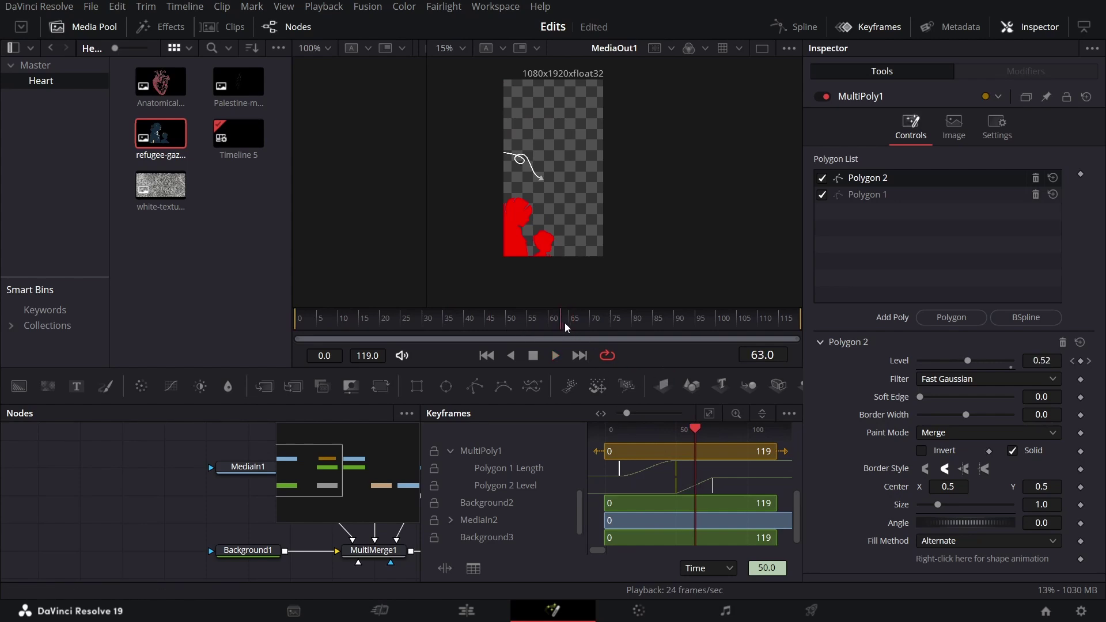
{"action": "left_click", "coordinate": [569, 324]}
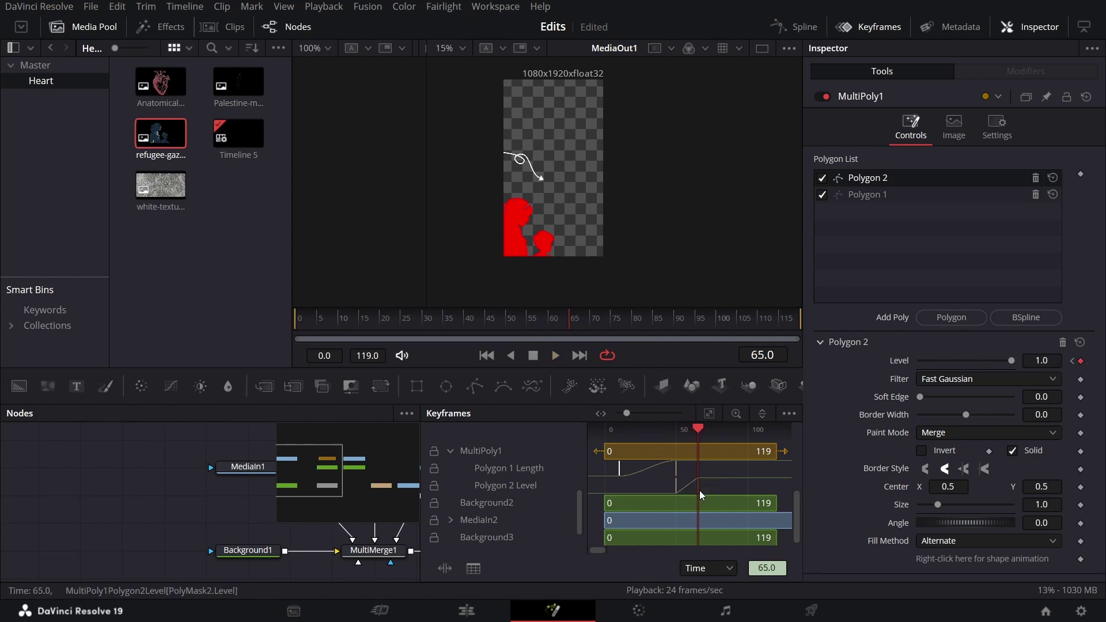
{"action": "key", "text": "space"}
{"action": "key", "text": "space"}
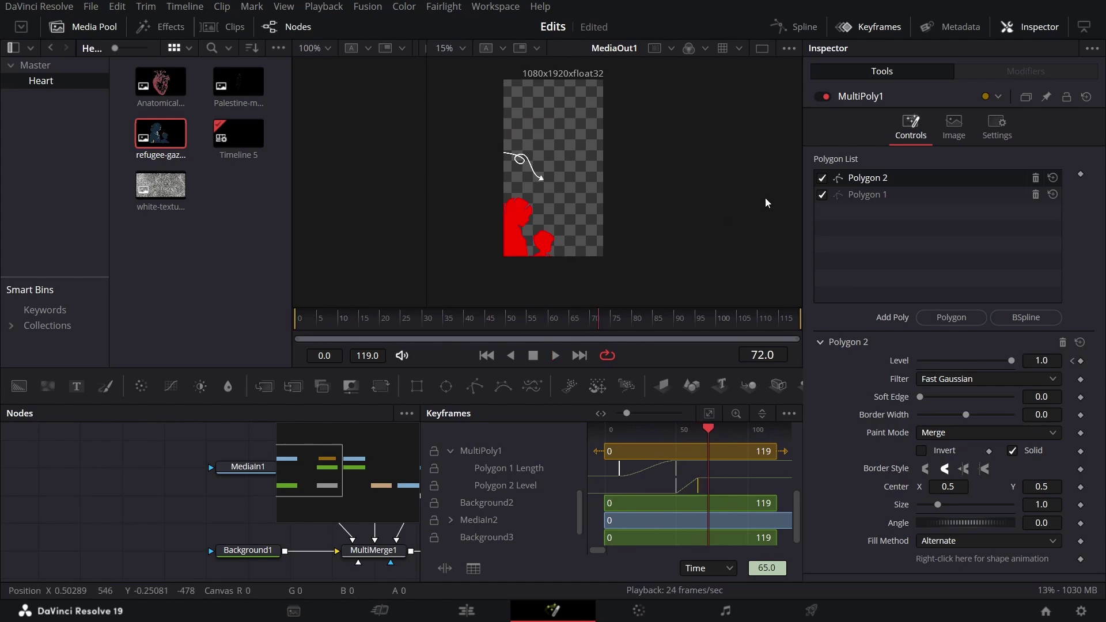
{"action": "left_click", "coordinate": [870, 26]}
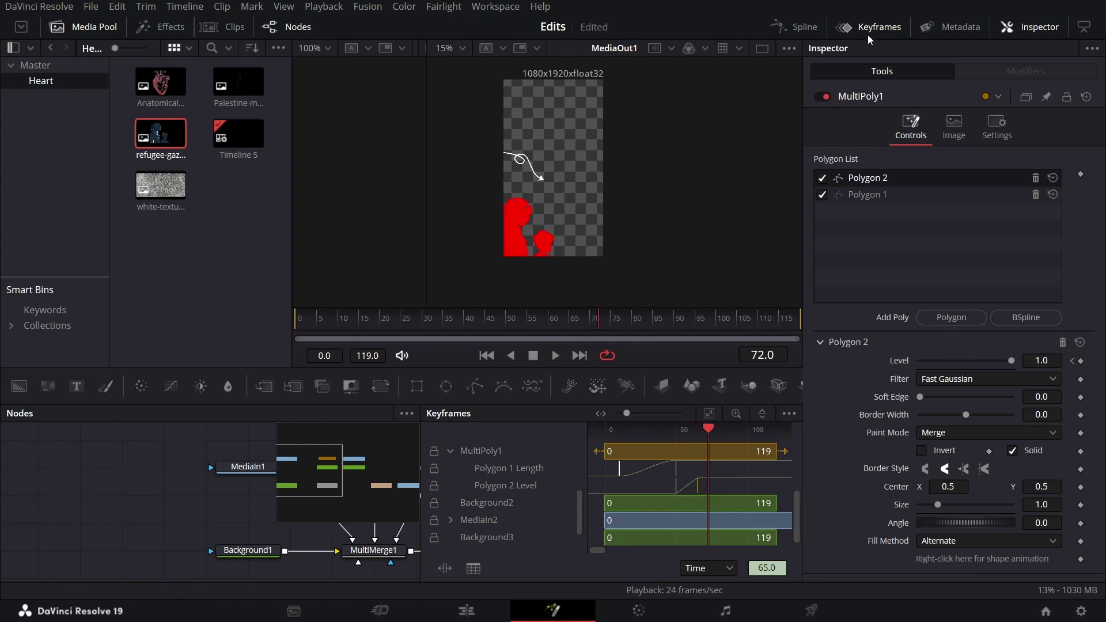
Keyframe the silhouette layer's Center X at 1.16474 on frame 40 and 1.236994 on frame 119
{"action": "left_click", "coordinate": [476, 338]}
{"action": "key", "text": "space"}
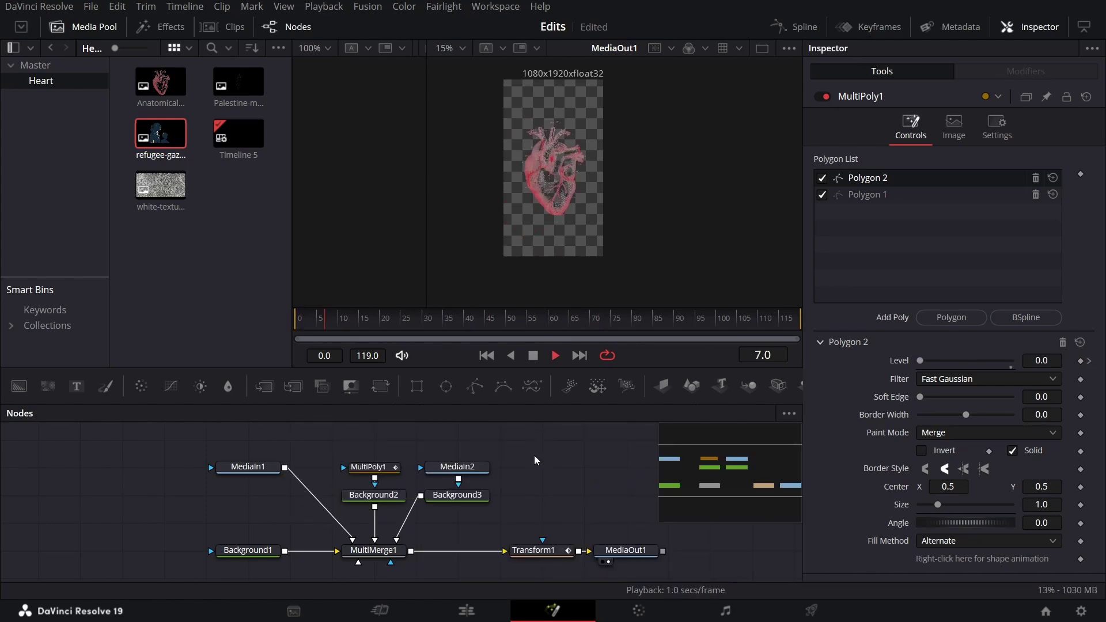
{"action": "key", "text": "space"}
{"action": "left_click", "coordinate": [373, 550]}
{"action": "left_click", "coordinate": [521, 320]}
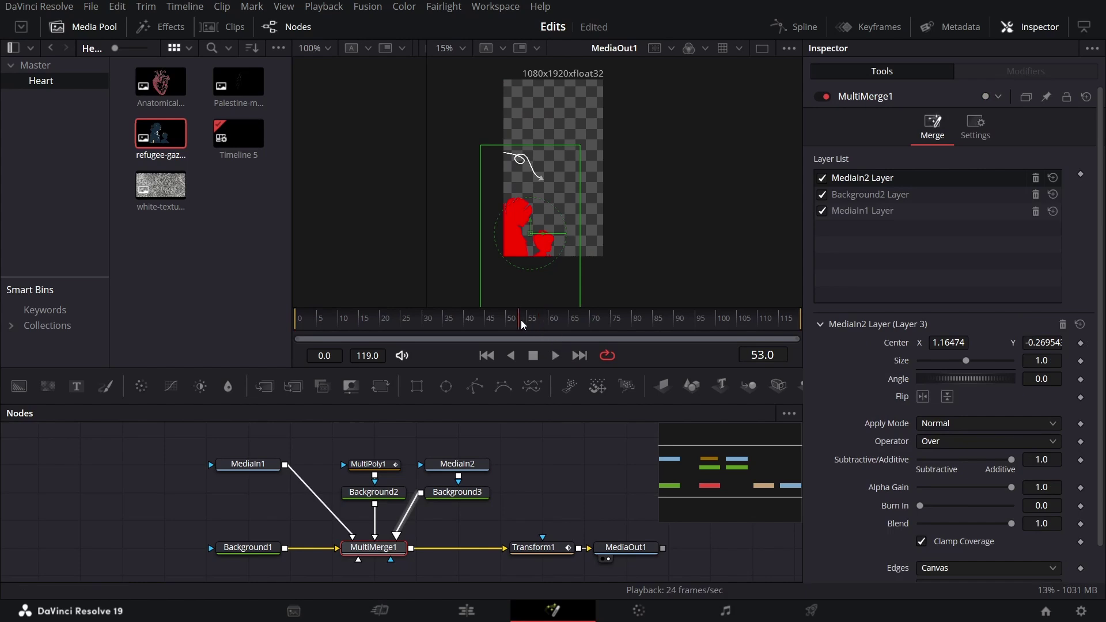
{"action": "left_click", "coordinate": [464, 320]}
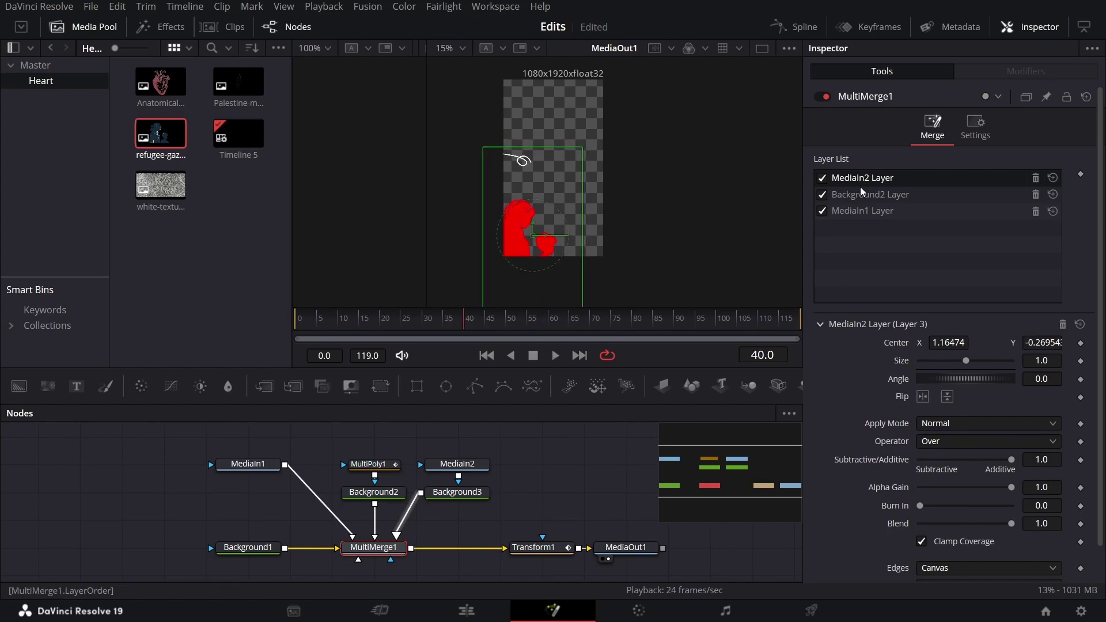
{"action": "left_click", "coordinate": [1080, 342]}
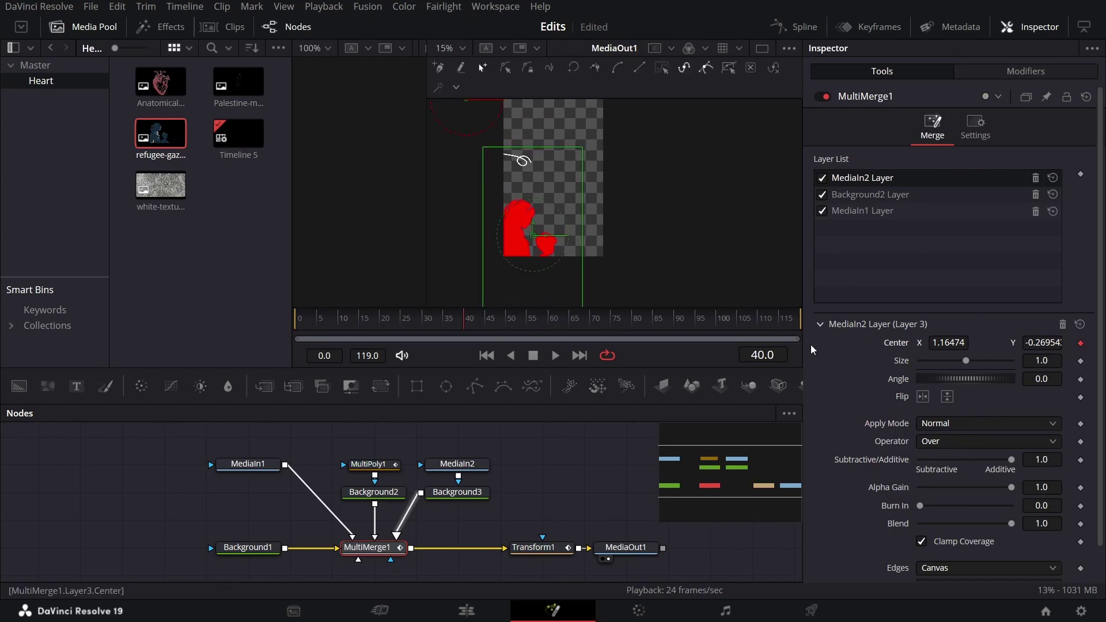
{"action": "left_click", "coordinate": [799, 320]}
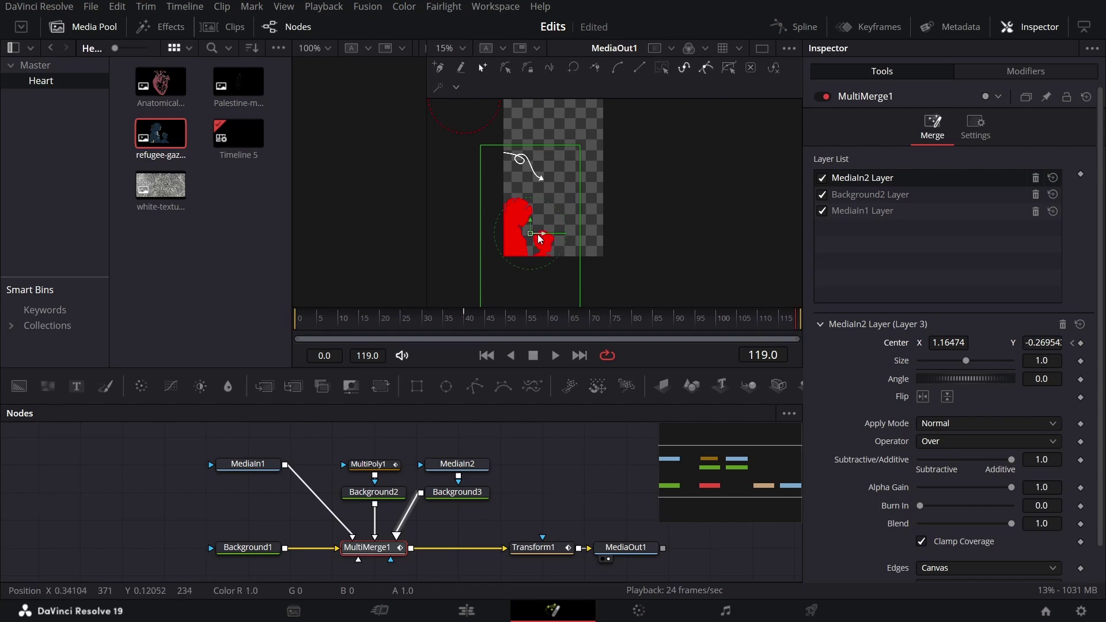
{"action": "left_click_drag", "start_coordinate": [538, 237], "coordinate": [545, 238]}
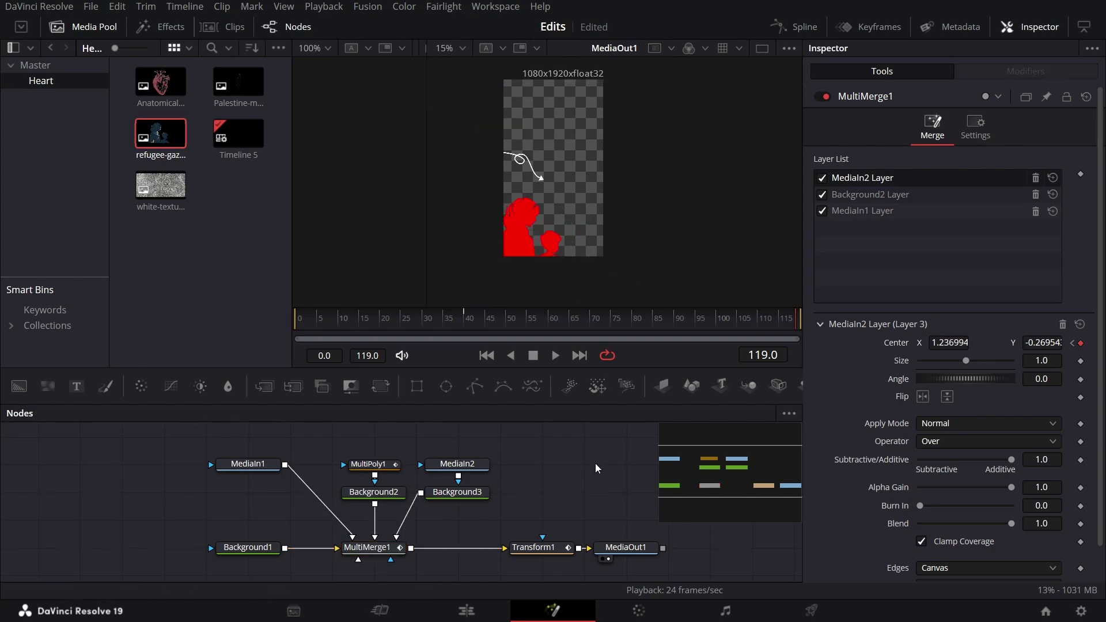
Replay the silhouette slide, stopping at frame 80, and move MediaOut1 further right
{"action": "left_click", "coordinate": [436, 318]}
{"action": "key", "text": "space"}
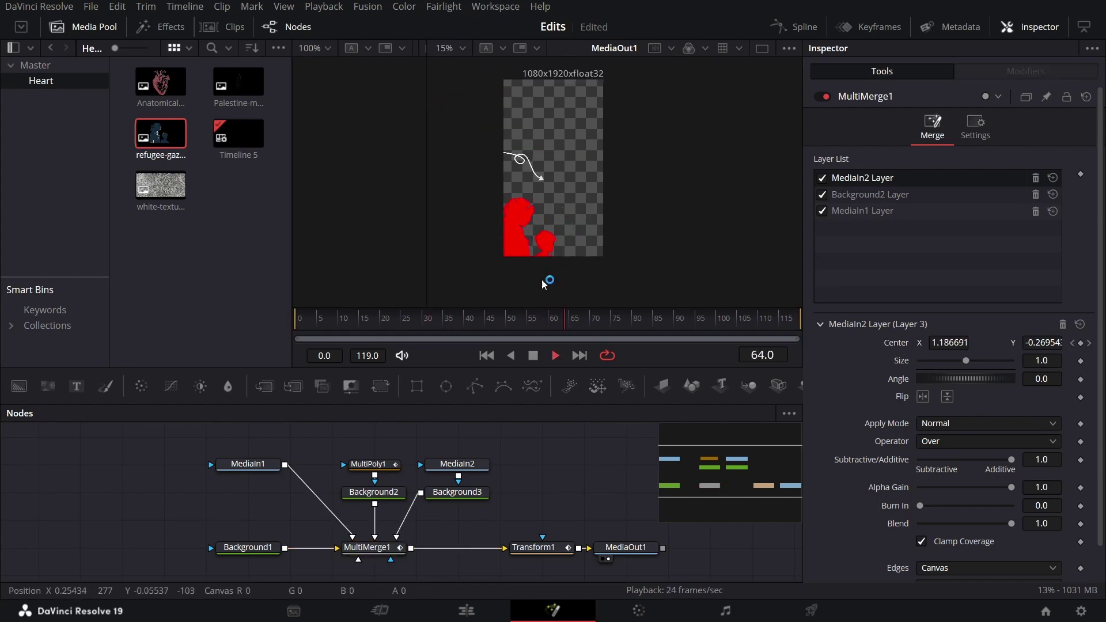
{"action": "key", "text": "space"}
{"action": "left_click", "coordinate": [625, 547]}
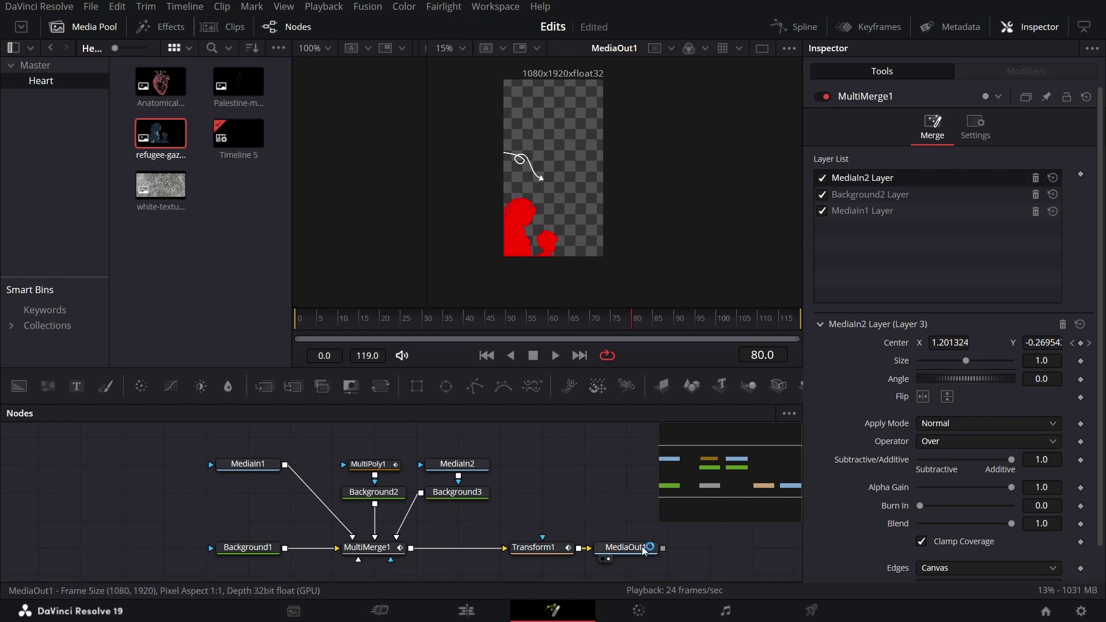
{"action": "left_click_drag", "start_coordinate": [627, 547], "coordinate": [710, 547]}
{"action": "scroll", "coordinate": [403, 489], "scroll_direction": "right", "scroll_amount": 5}
Insert Merge1 after Transform1 and shift Merge1 and MediaOut1 to the right
{"action": "left_click", "coordinate": [202, 535]}
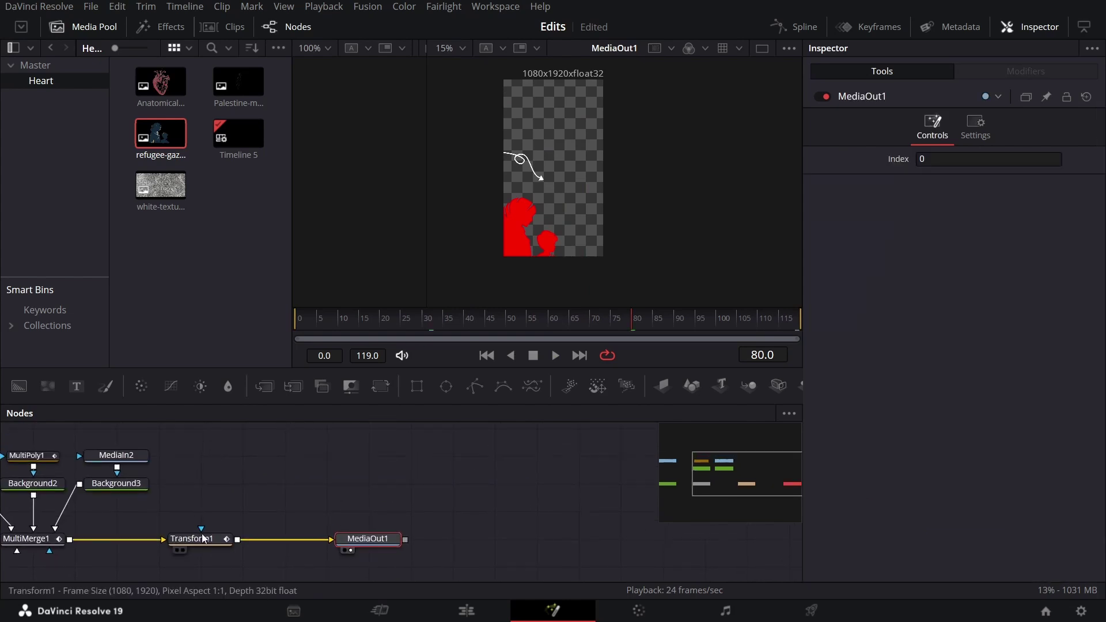
{"action": "left_click", "coordinate": [266, 387]}
{"action": "left_click_drag", "start_coordinate": [259, 515], "coordinate": [415, 558]}
{"action": "left_click_drag", "start_coordinate": [311, 538], "coordinate": [351, 536]}
{"action": "left_click", "coordinate": [287, 477]}
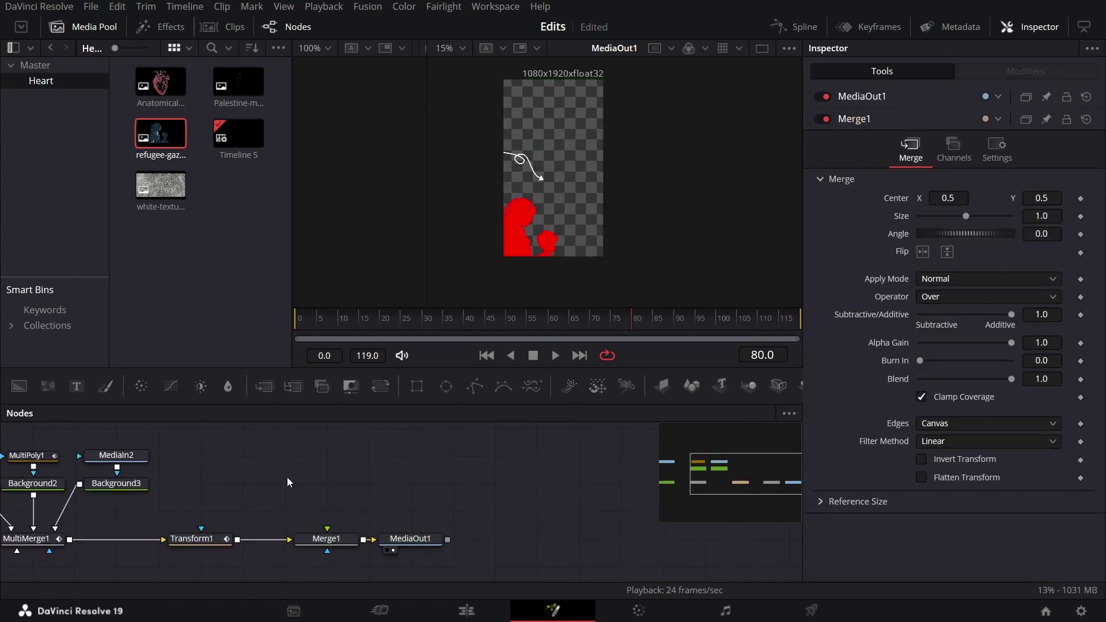
{"action": "scroll", "coordinate": [287, 477], "scroll_direction": "left", "scroll_amount": 5}
Bring Palestine-map-bg.png into the node graph and add a white Background masked by it
{"action": "left_click_drag", "start_coordinate": [233, 99], "coordinate": [223, 184]}
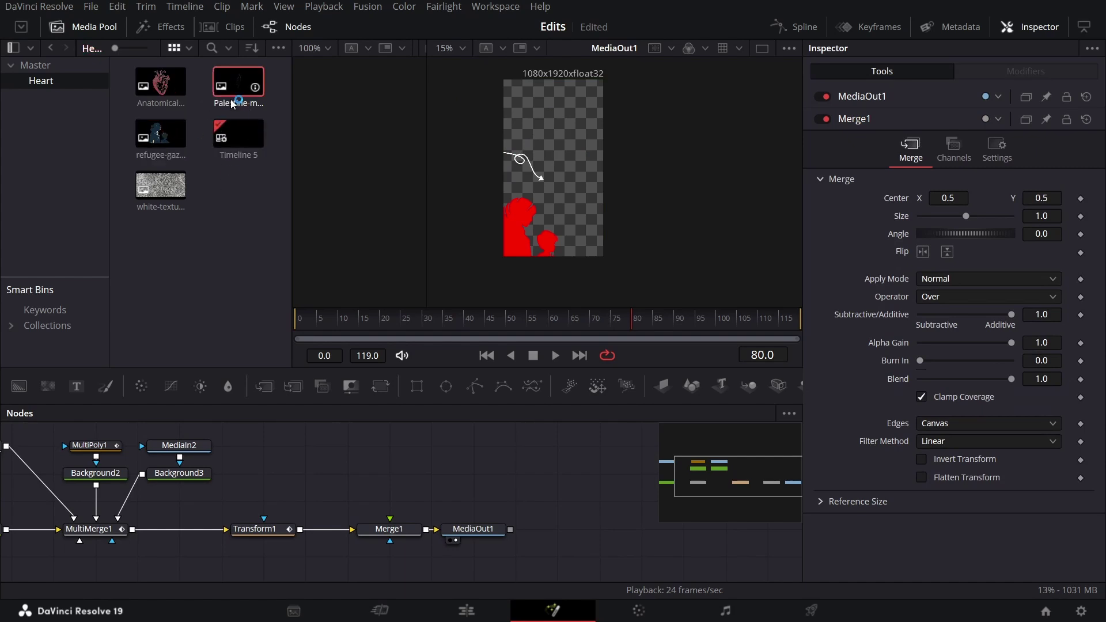
{"action": "left_click_drag", "start_coordinate": [381, 452], "coordinate": [381, 452]}
{"action": "left_click_drag", "start_coordinate": [19, 386], "coordinate": [398, 536]}
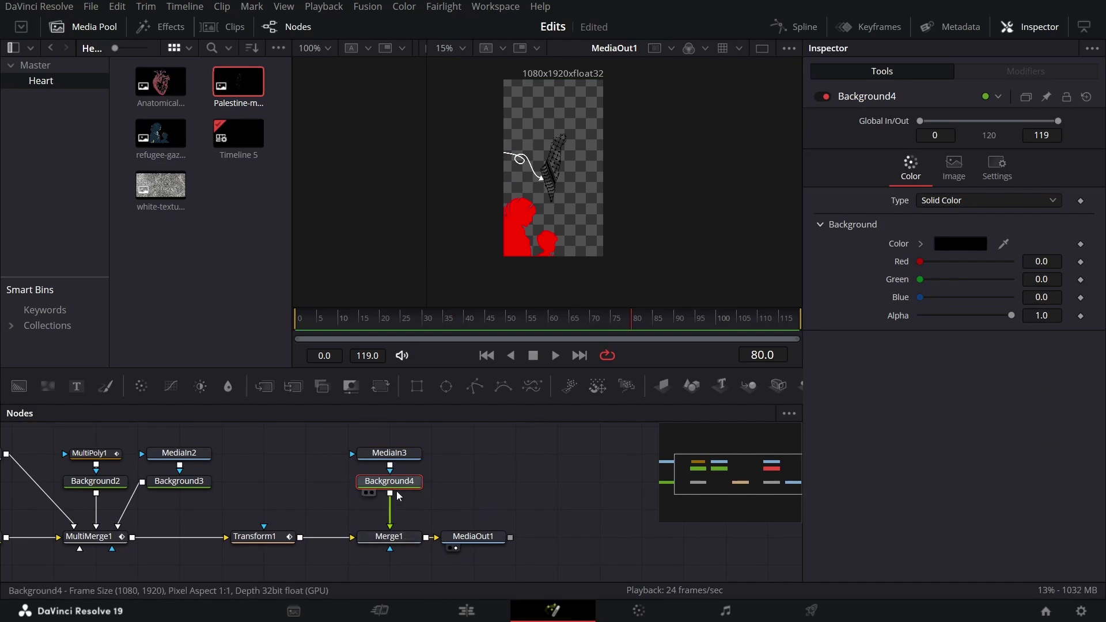
{"action": "left_click", "coordinate": [920, 243]}
{"action": "left_click", "coordinate": [918, 257]}
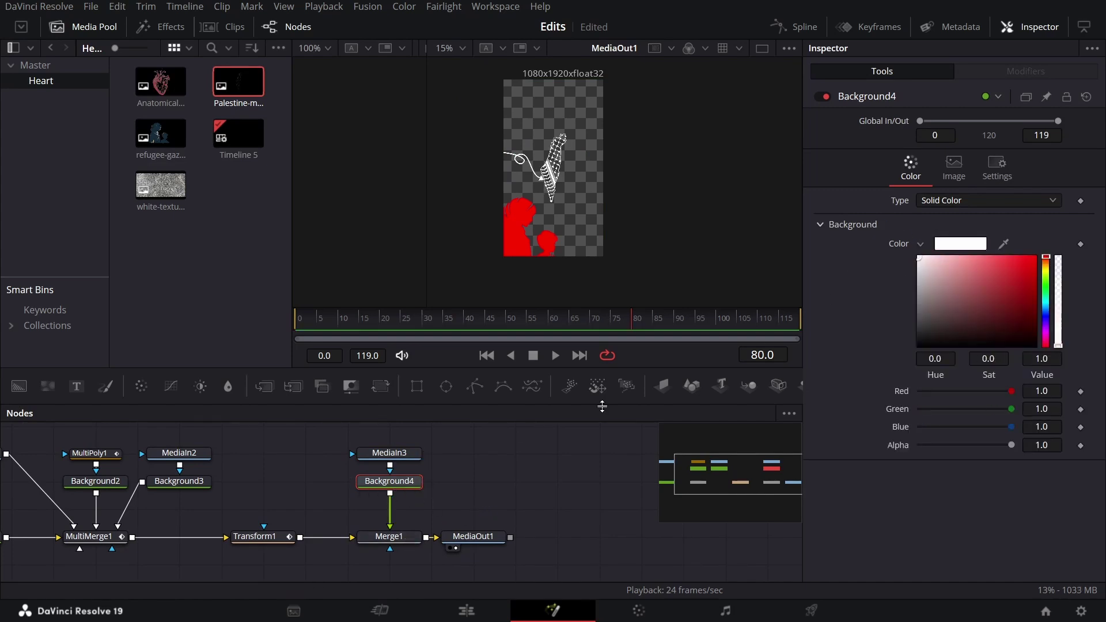
Move the map right and down, centering Merge1 at 0.615606, 0.373778
{"action": "left_click", "coordinate": [398, 537]}
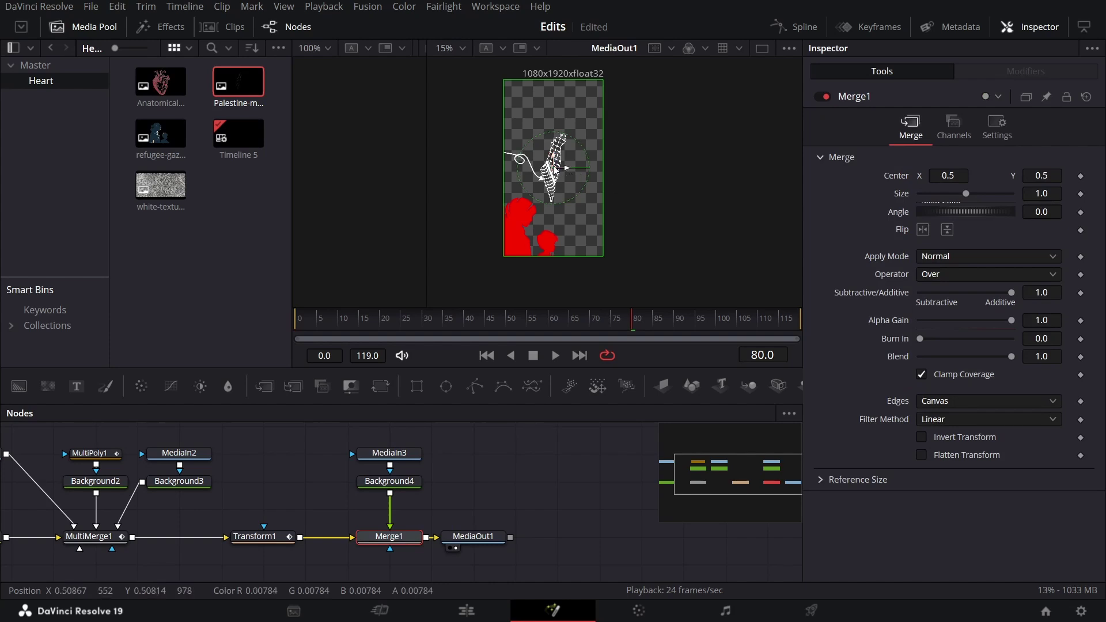
{"action": "left_click_drag", "start_coordinate": [561, 167], "coordinate": [565, 191]}
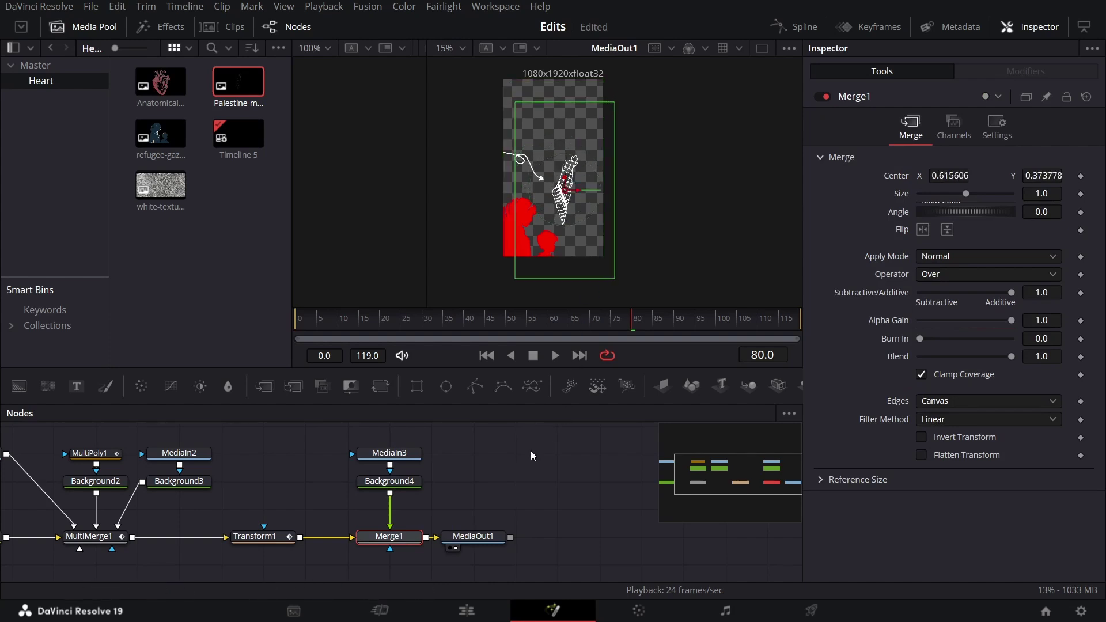
{"action": "left_click_drag", "start_coordinate": [484, 534], "coordinate": [648, 540]}
Add a Glow node after Merge1 and set its Glow Size to 80
{"action": "left_click", "coordinate": [395, 537]}
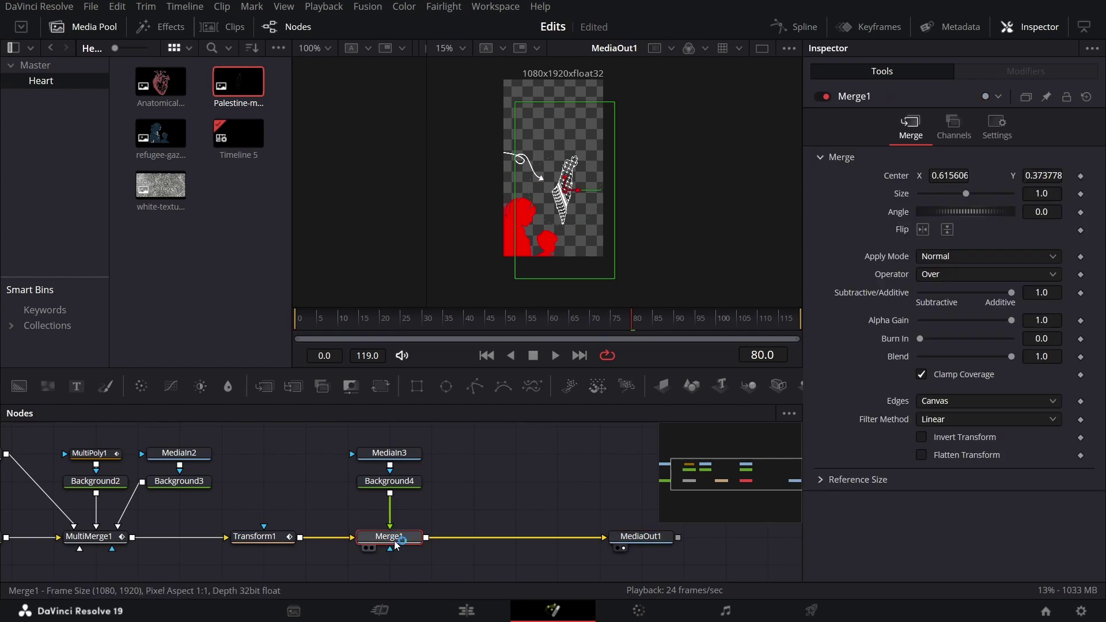
{"action": "key", "text": "shift+space"}
{"action": "type", "text": "stop"}
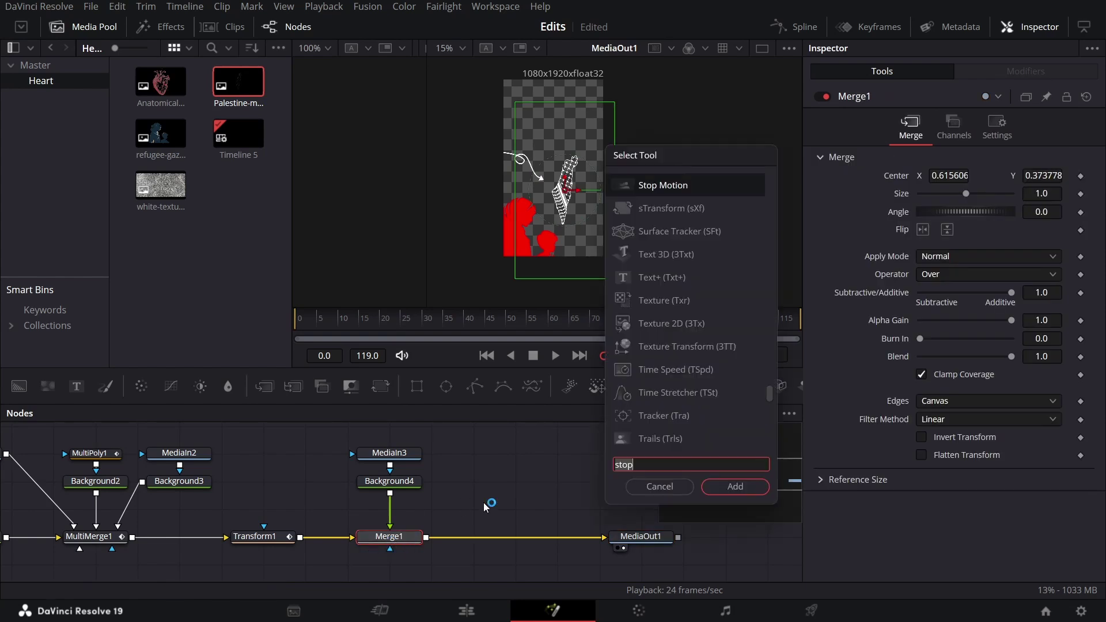
{"action": "key", "text": "BackSpace"}
{"action": "key", "text": "BackSpace"}
{"action": "key", "text": "BackSpace"}
{"action": "key", "text": "BackSpace"}
{"action": "type", "text": "glow"}
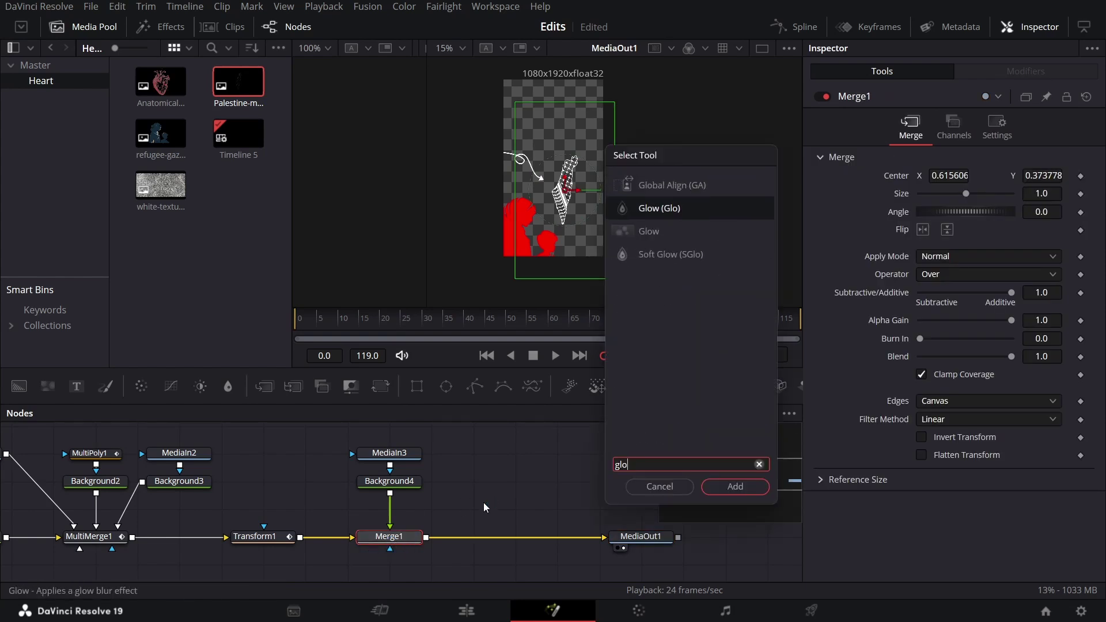
{"action": "key", "text": "Return"}
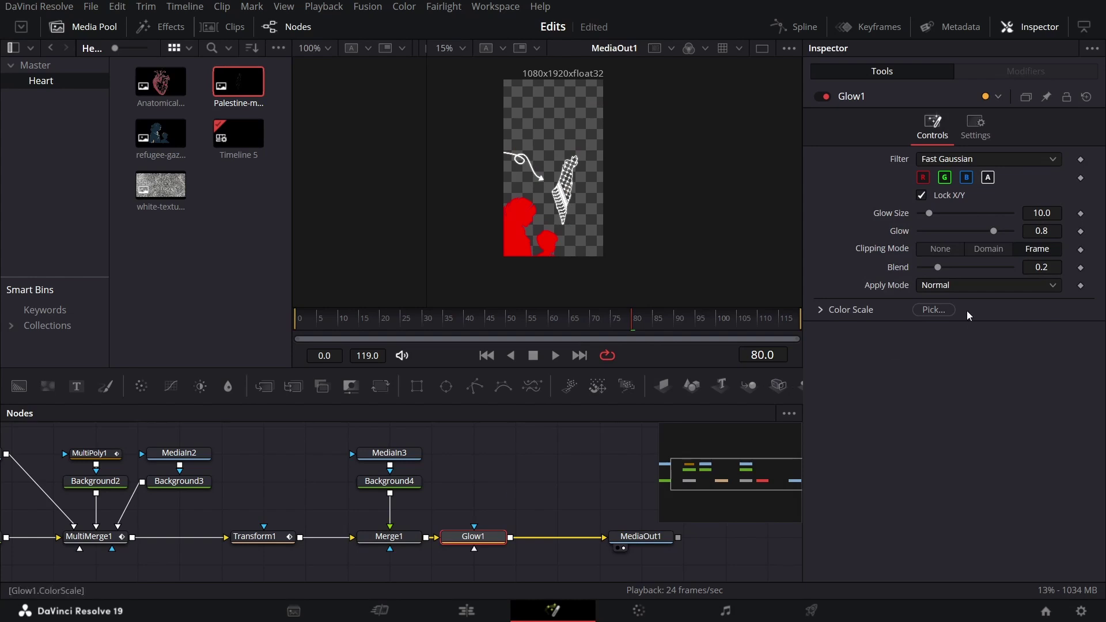
{"action": "left_click", "coordinate": [1053, 212]}
{"action": "type", "text": "8"}
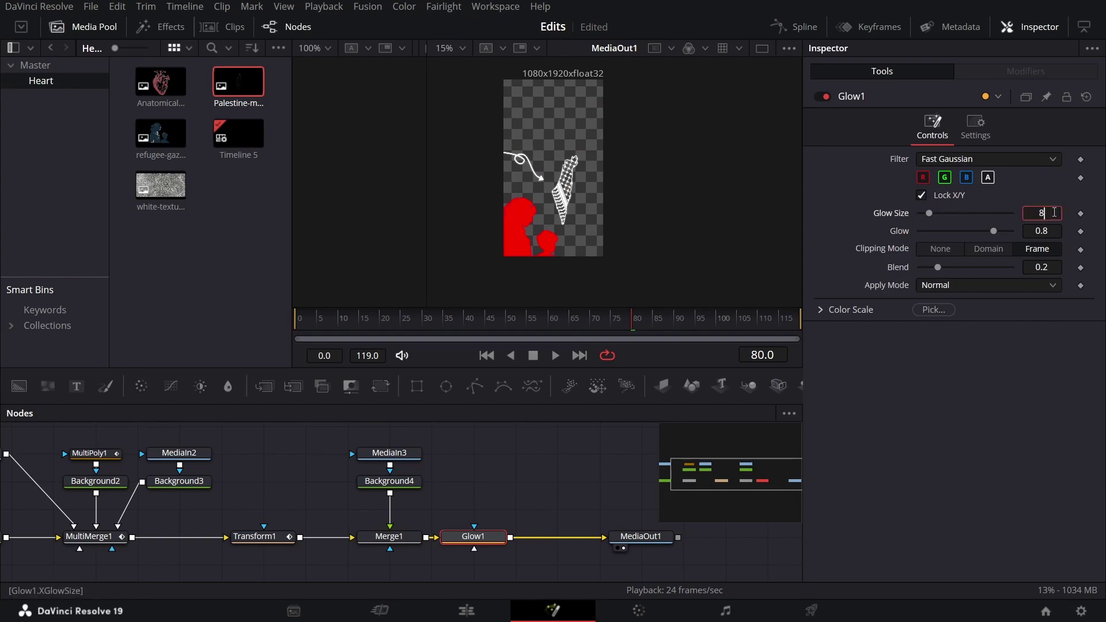
{"action": "type", "text": "0"}
{"action": "key", "text": "Tab"}
Scrub from frame 0 through the animation to preview the glow
{"action": "left_click", "coordinate": [589, 437]}
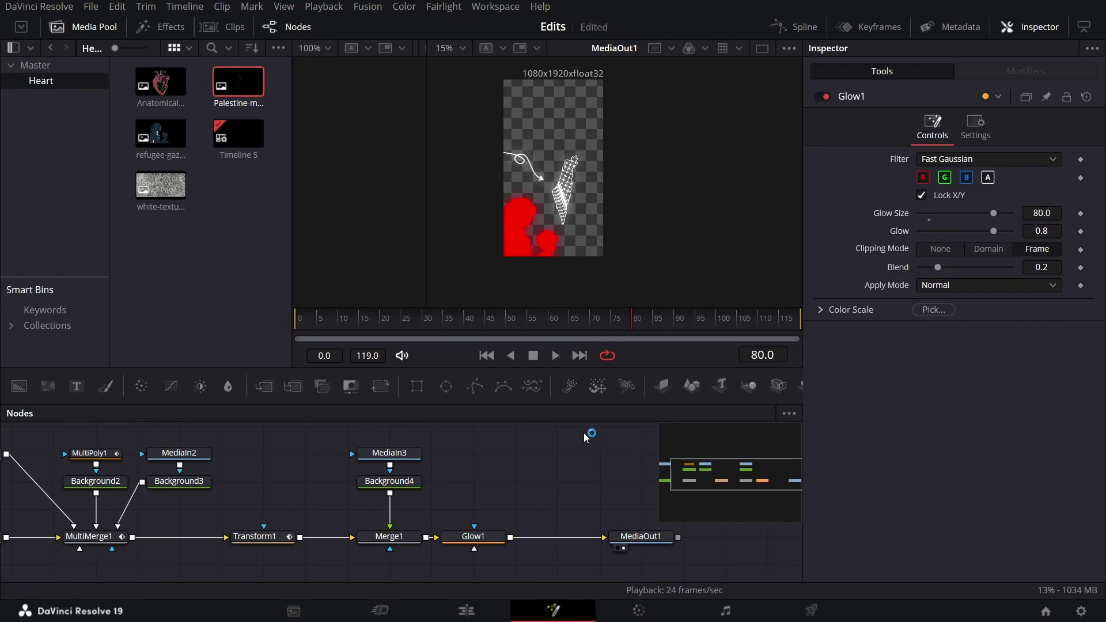
{"action": "left_click_drag", "start_coordinate": [454, 319], "coordinate": [262, 327]}
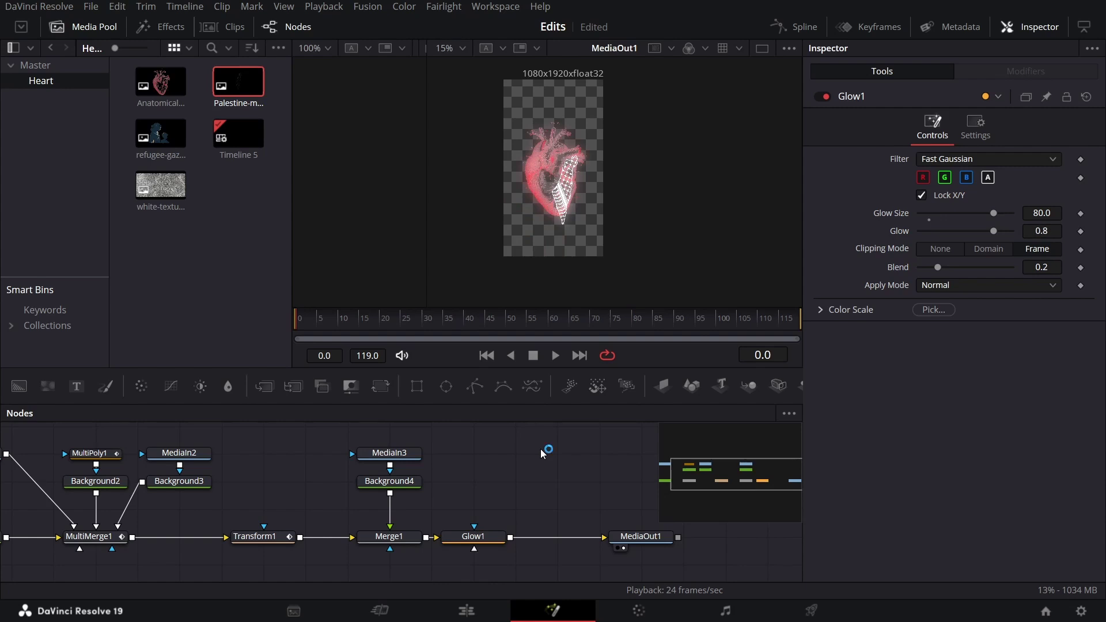
{"action": "left_click_drag", "start_coordinate": [581, 329], "coordinate": [639, 329]}
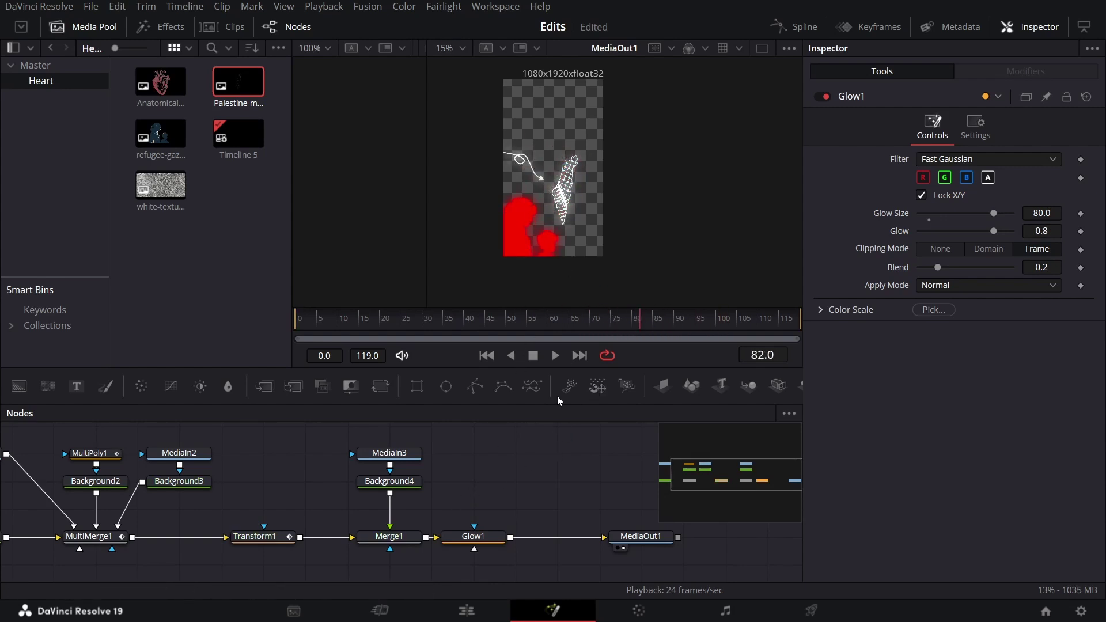
Mask Merge1 with a Rectangle centered over the map, Soft Edge 0.2
{"action": "left_click_drag", "start_coordinate": [417, 387], "coordinate": [399, 574]}
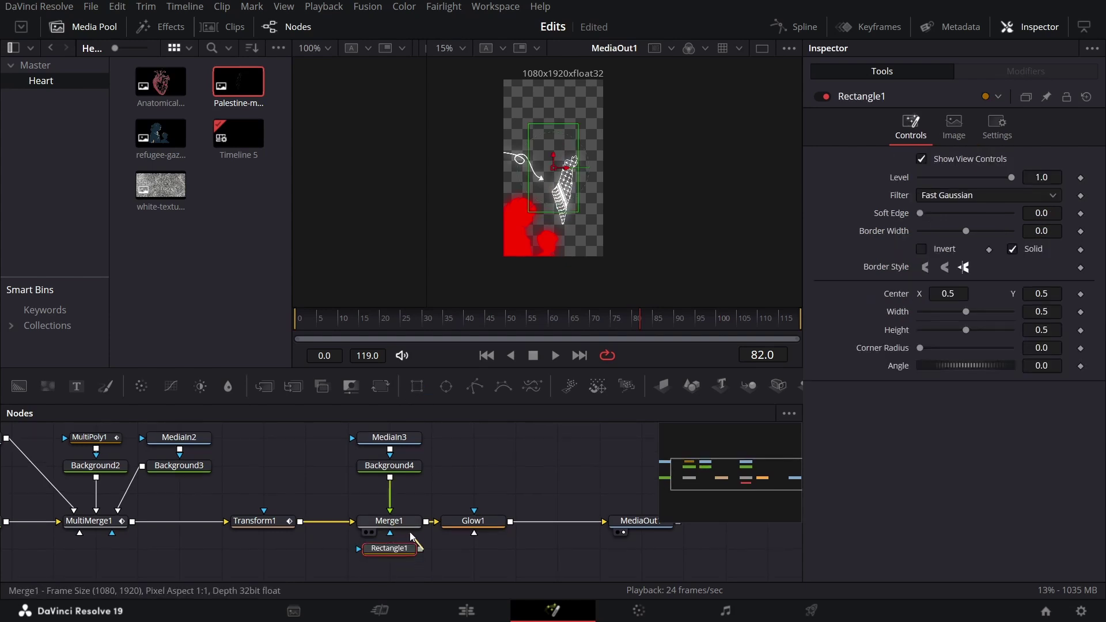
{"action": "left_click_drag", "start_coordinate": [410, 526], "coordinate": [397, 531]}
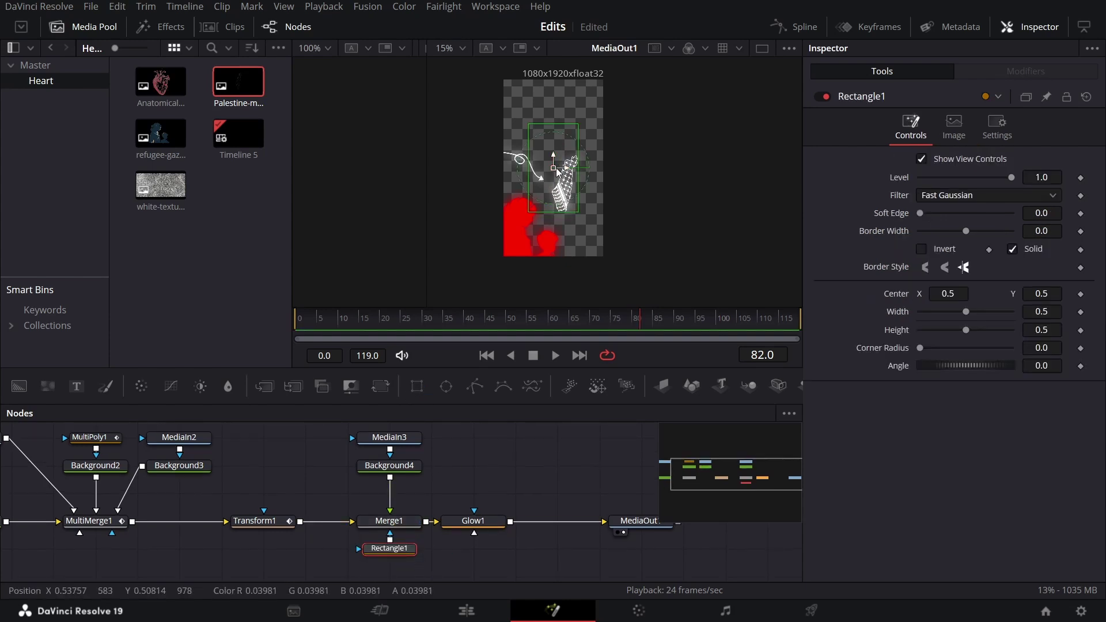
{"action": "left_click_drag", "start_coordinate": [558, 171], "coordinate": [572, 188]}
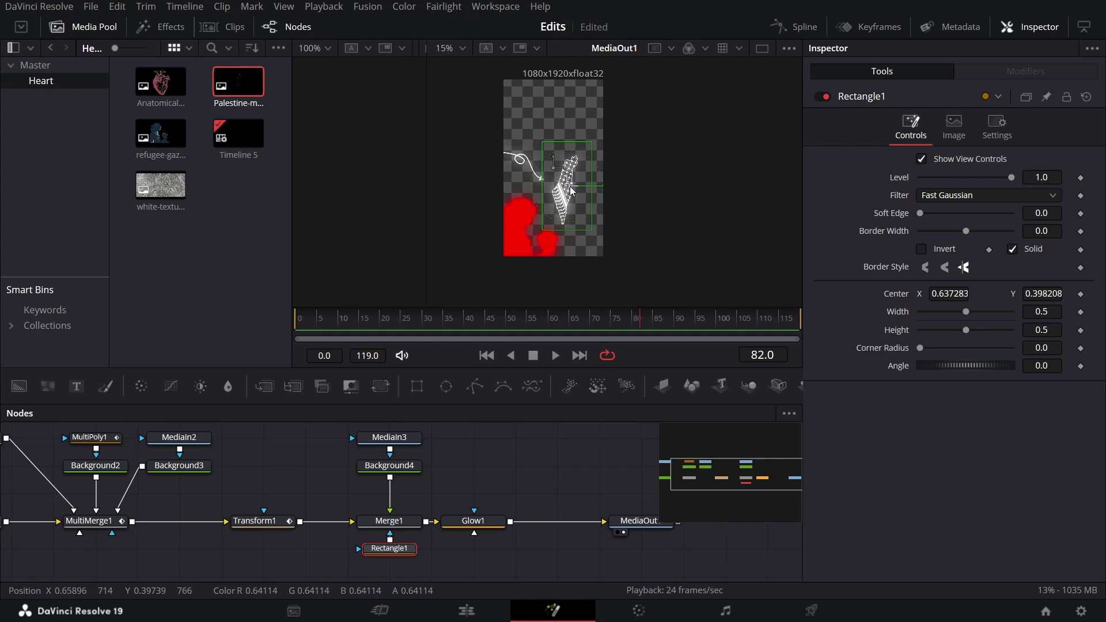
{"action": "scroll", "coordinate": [578, 202], "scroll_direction": "up", "scroll_amount": 3}
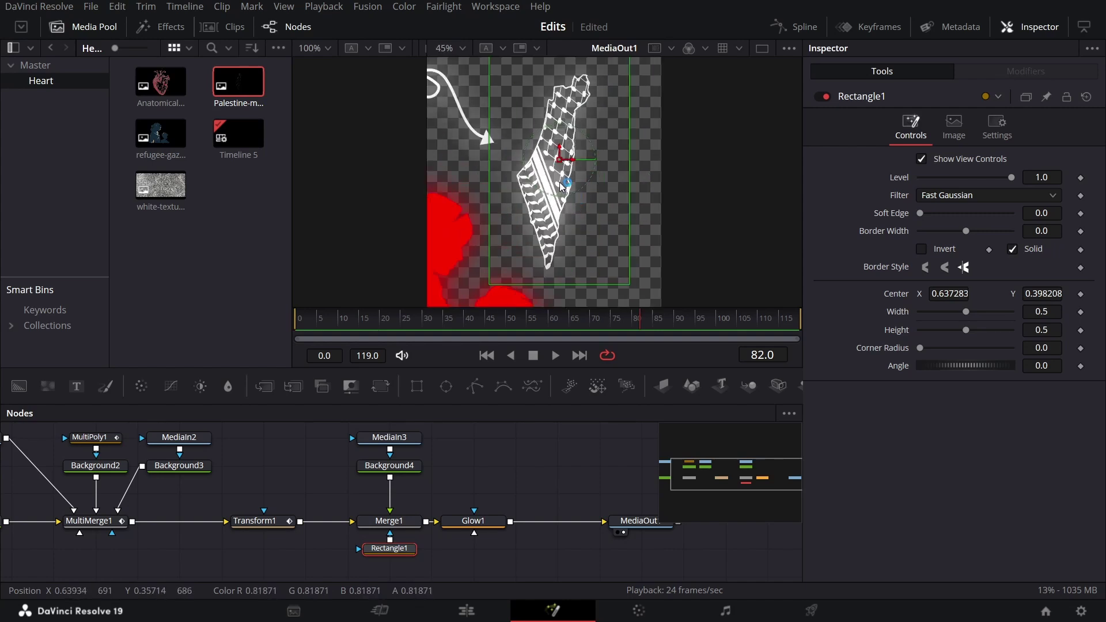
{"action": "left_click_drag", "start_coordinate": [920, 213], "coordinate": [1014, 213]}
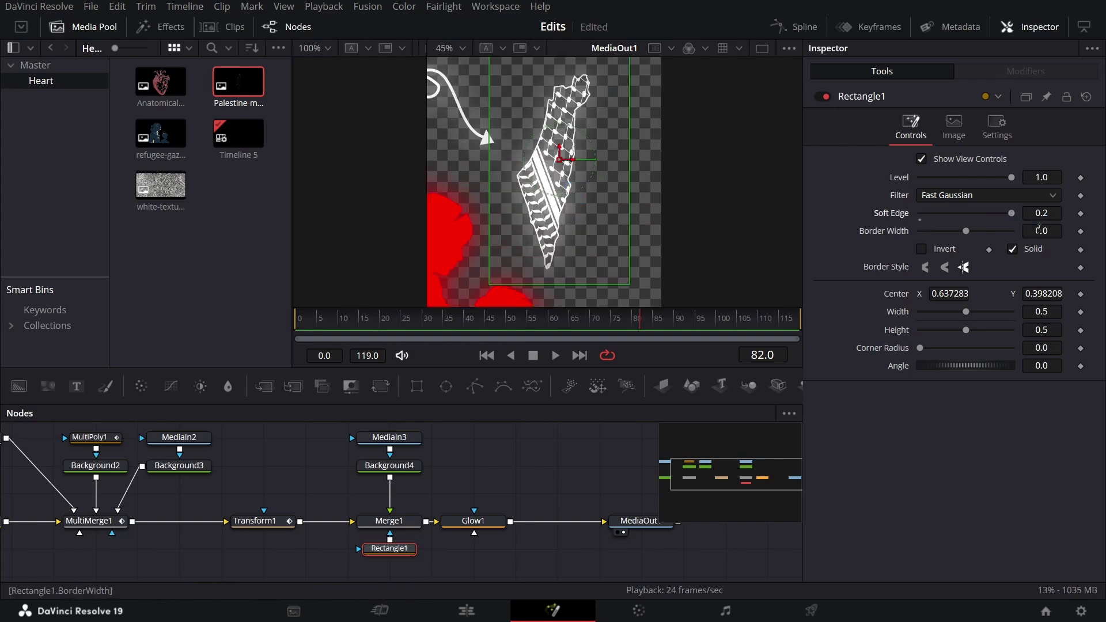
{"action": "mouse_move", "coordinate": [588, 319]}
{"action": "left_mouse_down"}
{"action": "mouse_move", "coordinate": [437, 320]}
{"action": "mouse_move", "coordinate": [591, 325]}
{"action": "left_mouse_up"}
Keyframe the rectangle's Center at frame 80, then move it down at frame 60
{"action": "mouse_move", "coordinate": [641, 328]}
{"action": "left_mouse_down"}
{"action": "mouse_move", "coordinate": [632, 327]}
{"action": "mouse_move", "coordinate": [658, 332]}
{"action": "left_mouse_up"}
{"action": "left_click", "coordinate": [1078, 295]}
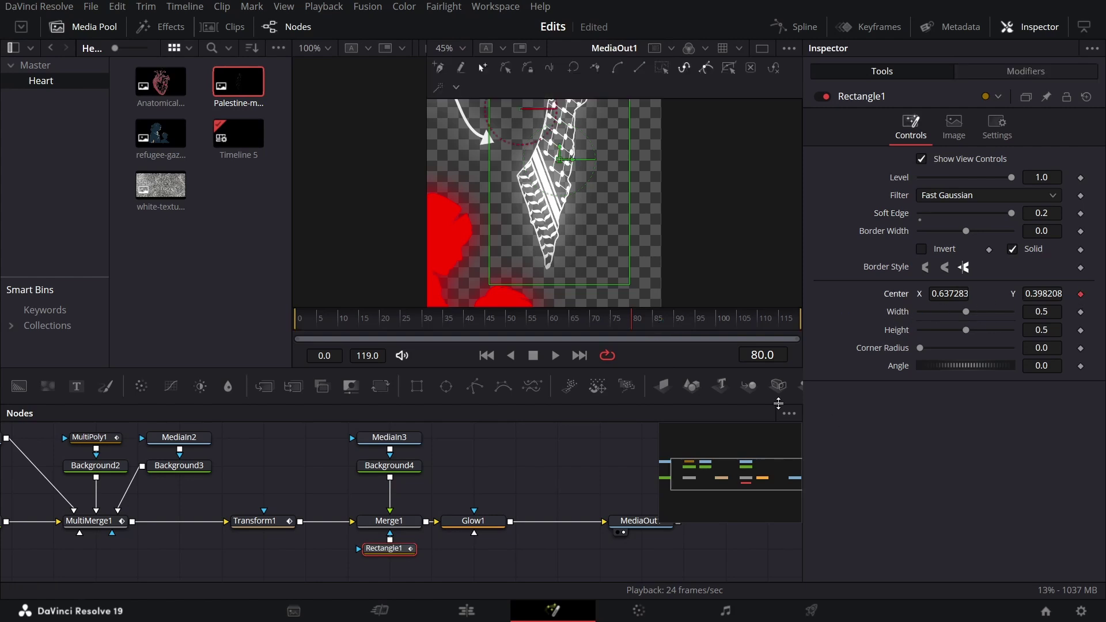
{"action": "left_click", "coordinate": [557, 326]}
{"action": "scroll", "coordinate": [552, 201], "scroll_direction": "down", "scroll_amount": 2}
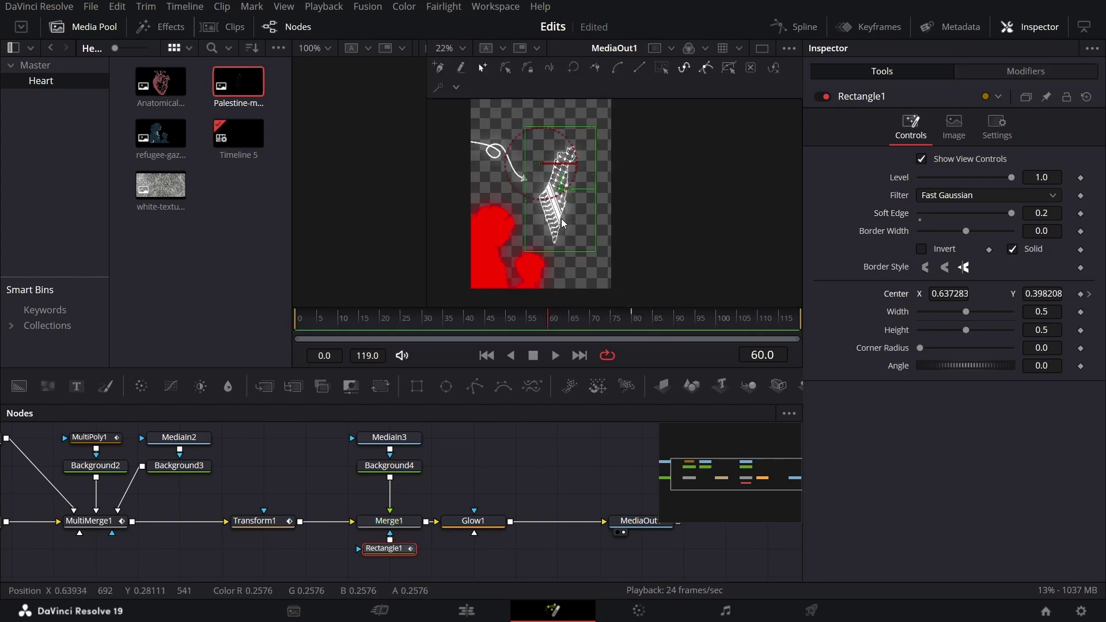
{"action": "left_click_drag", "start_coordinate": [560, 199], "coordinate": [559, 254]}
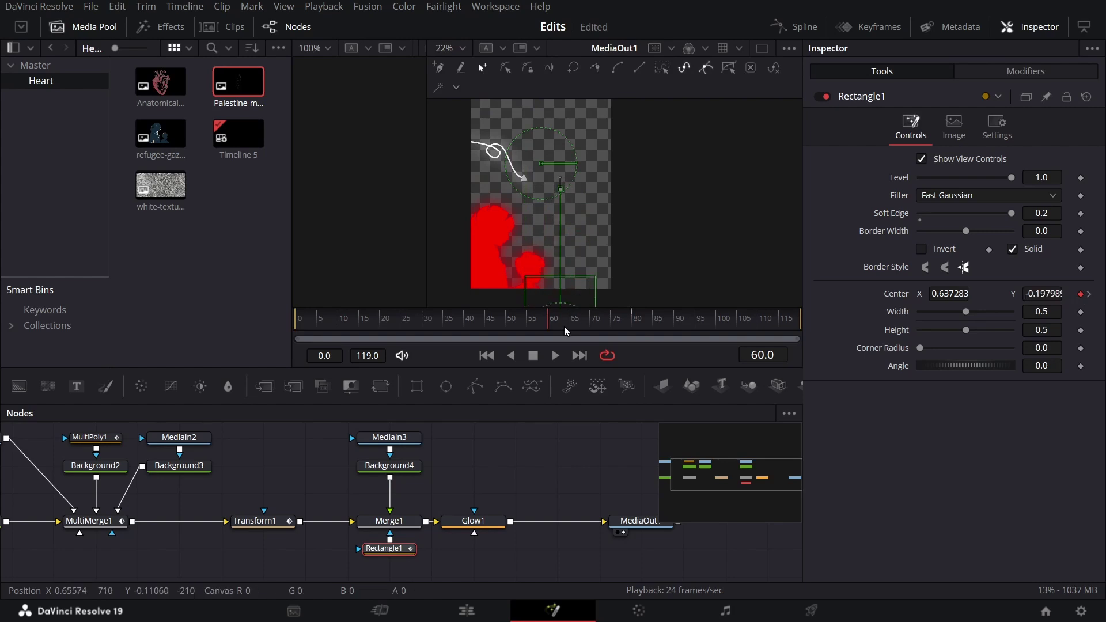
Play the animation to check the map wipe-reveal
{"action": "left_click", "coordinate": [565, 471]}
{"action": "key", "text": "space"}
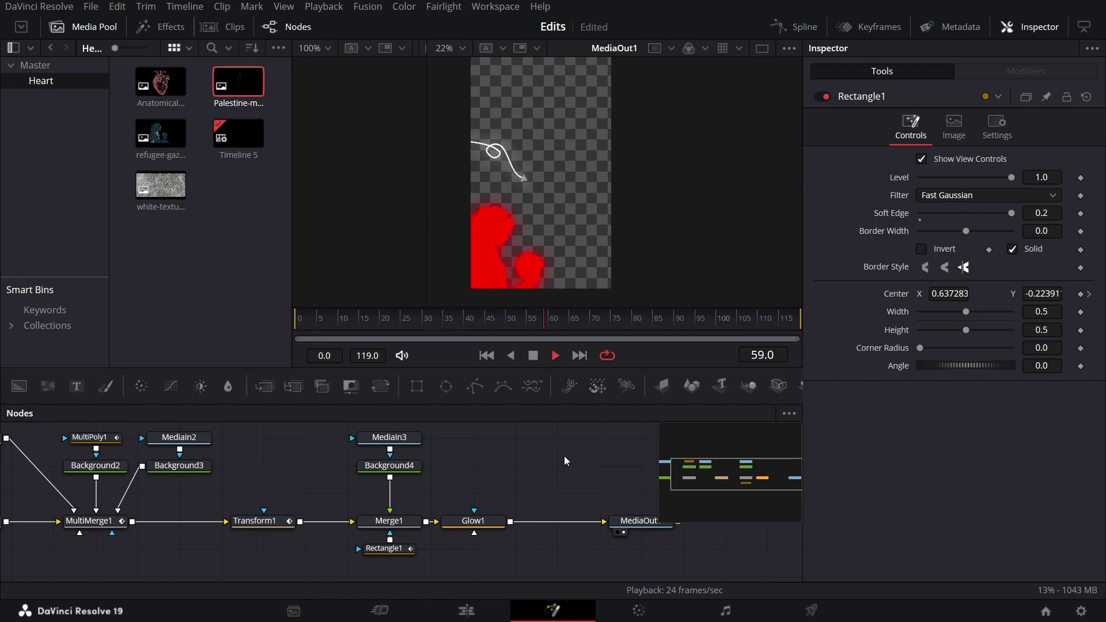
{"action": "key", "text": "space"}
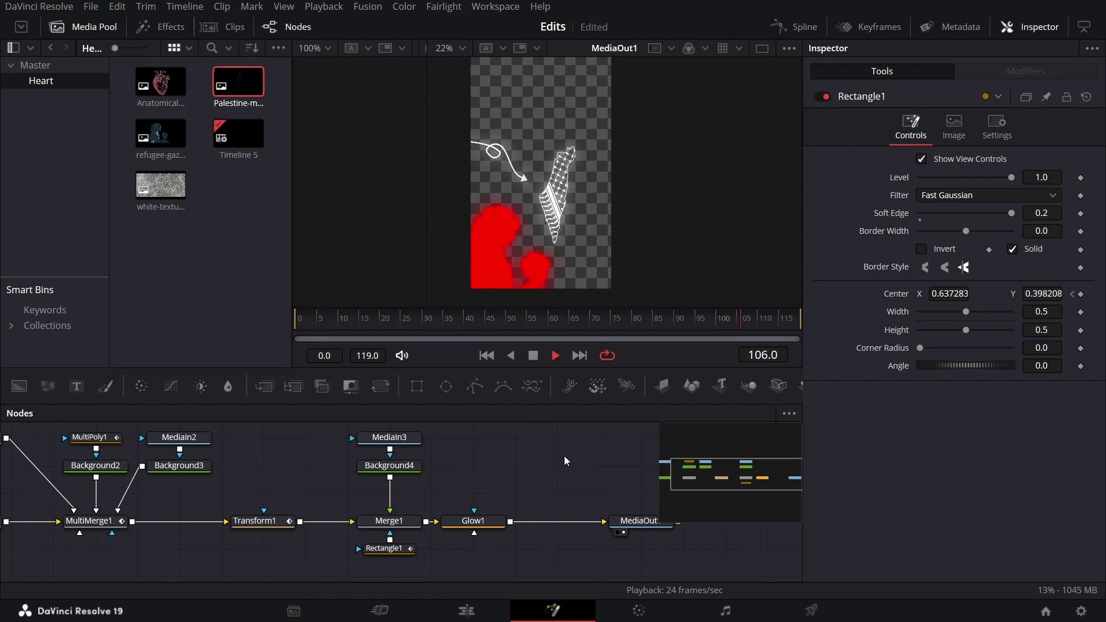
{"action": "scroll", "coordinate": [564, 455], "scroll_direction": "down", "scroll_amount": 2}
Play Timeline 5 from the start on the Edit page
{"action": "left_click", "coordinate": [485, 619]}
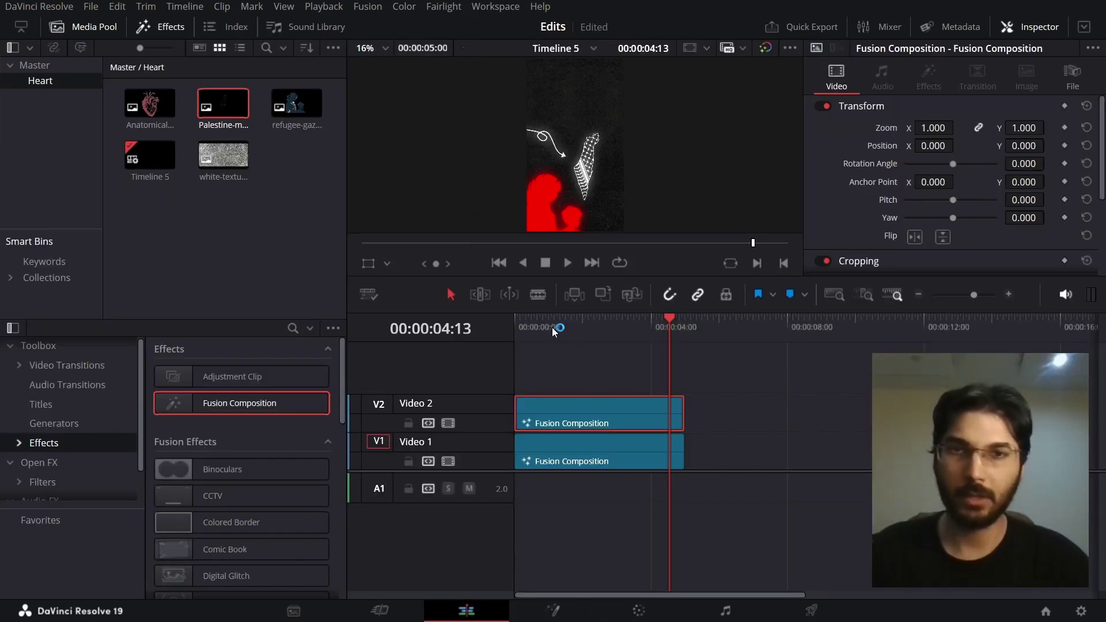
{"action": "key", "text": "Home"}
{"action": "key", "text": "space"}
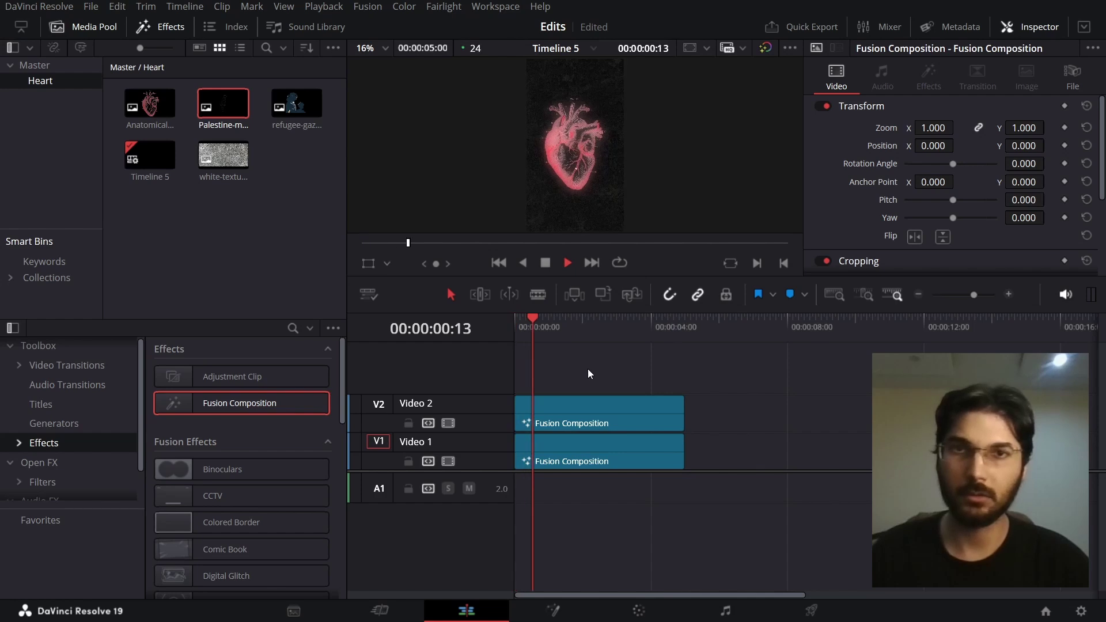